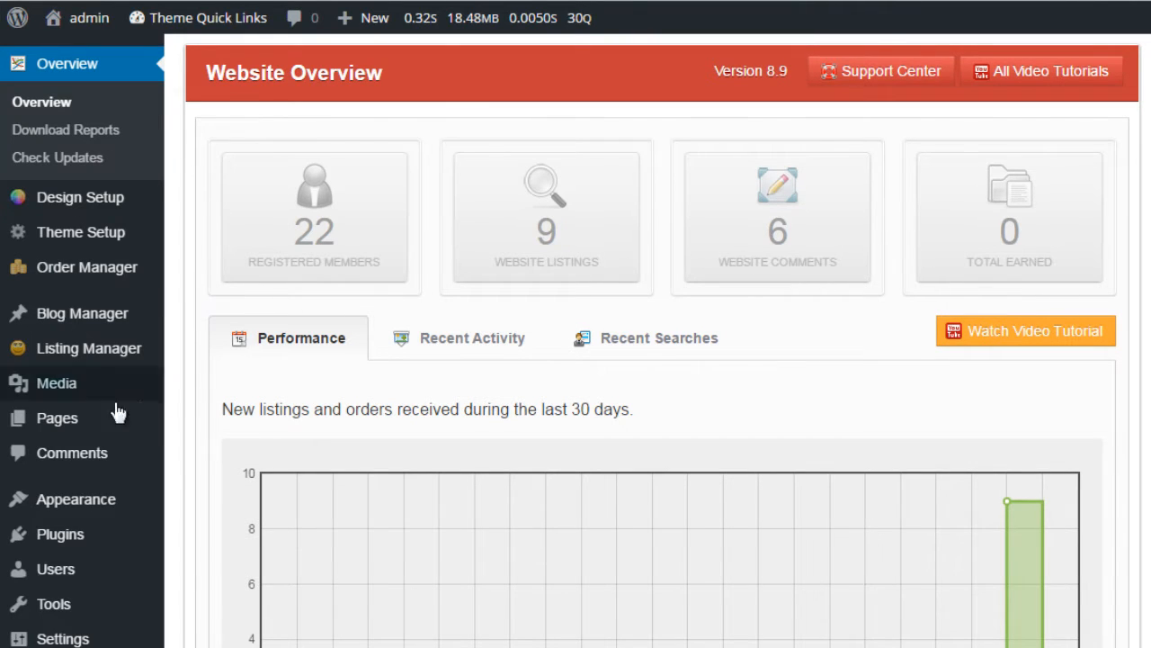
- Create a new WordPress page titled "new home page"
left_click(86, 420)
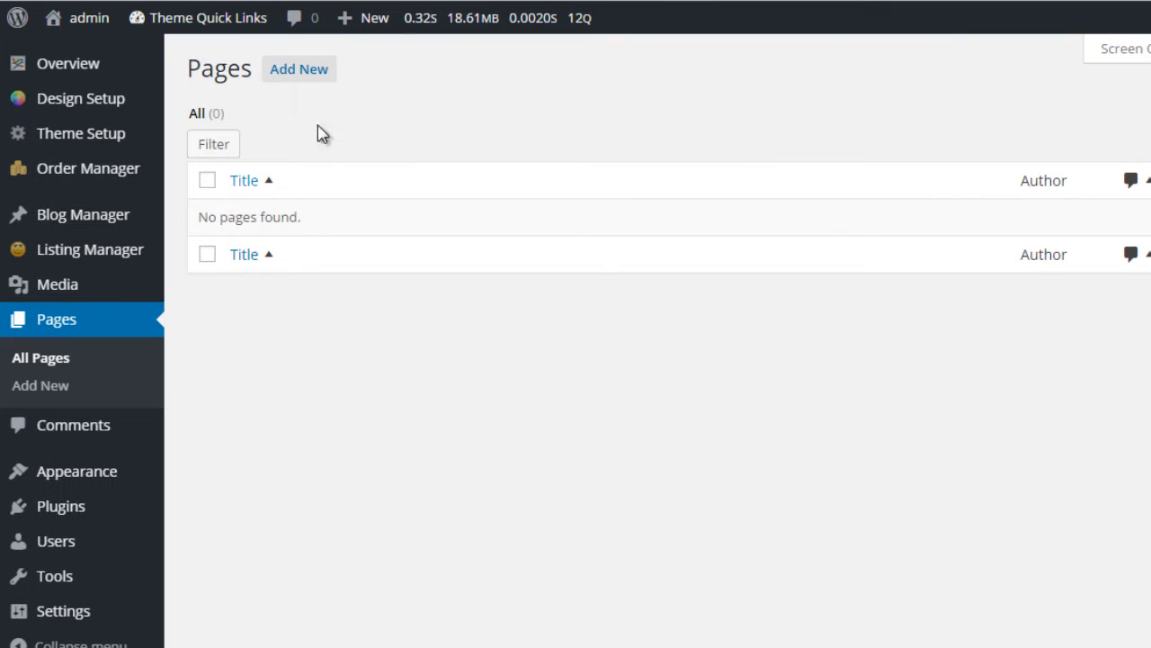
left_click(308, 72)
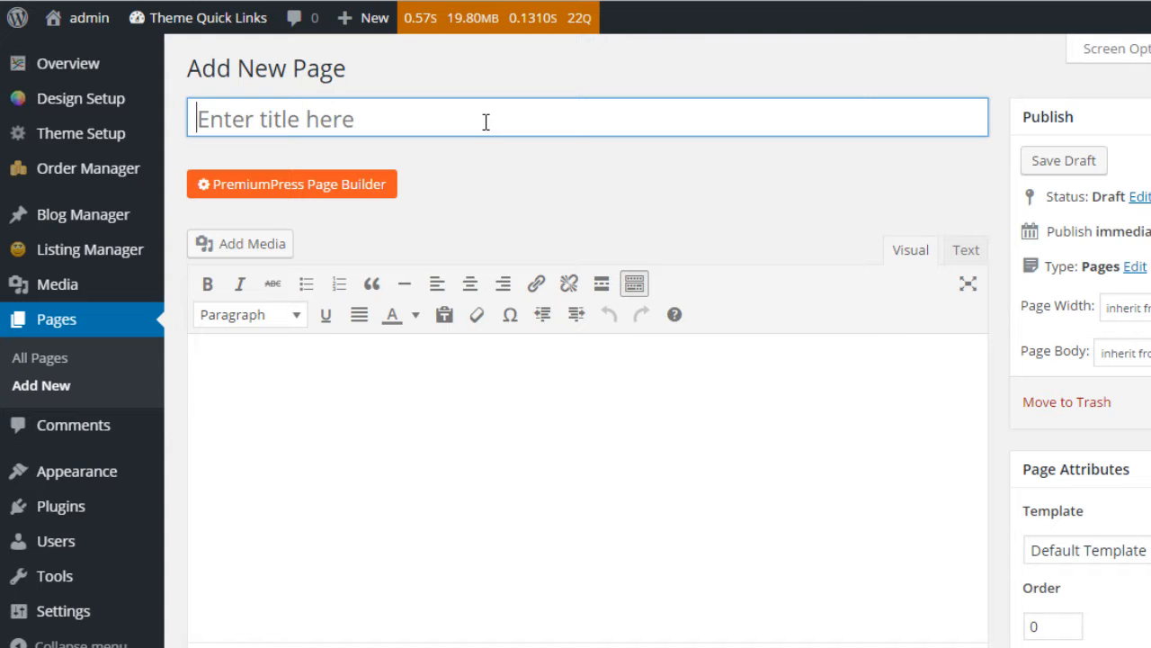
type("n")
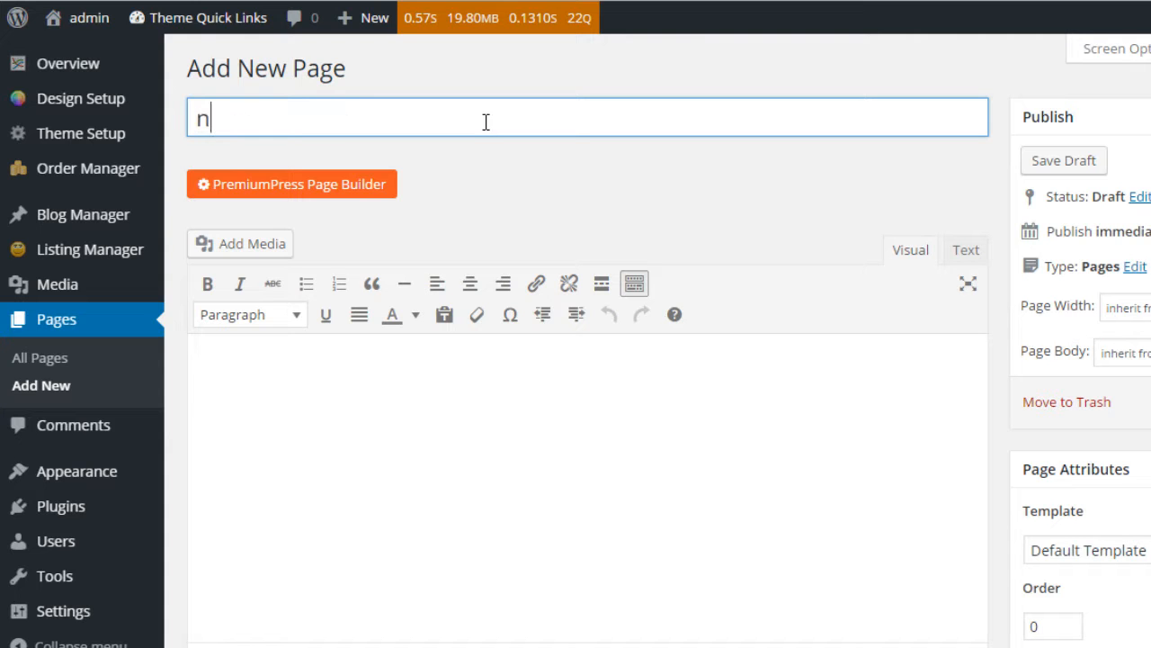
type("ew home pag")
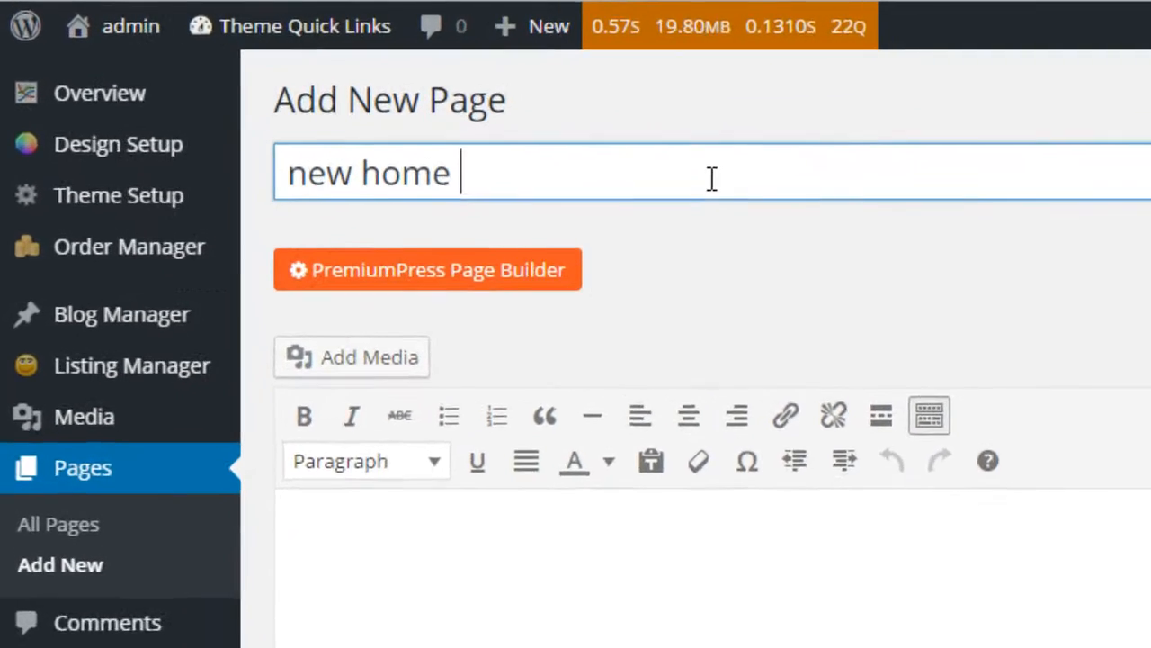
type("e")
left_click(787, 295)
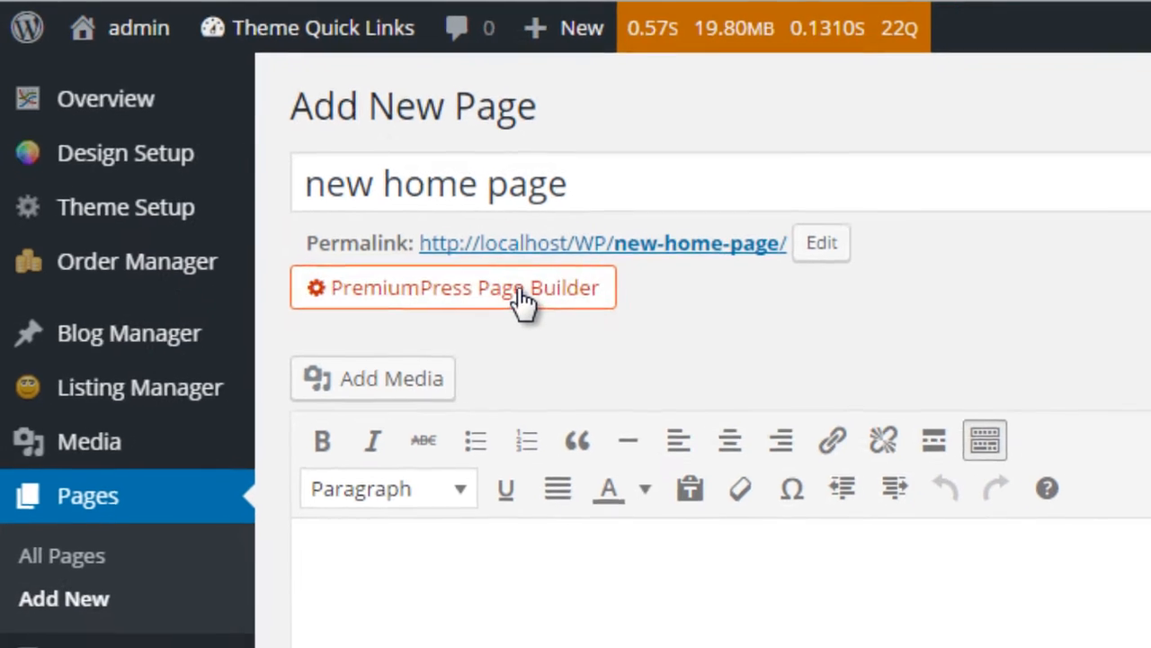
- Switch the page to the PremiumPress Page Builder and load the prebuilt Basic Builder layout
left_click(522, 289)
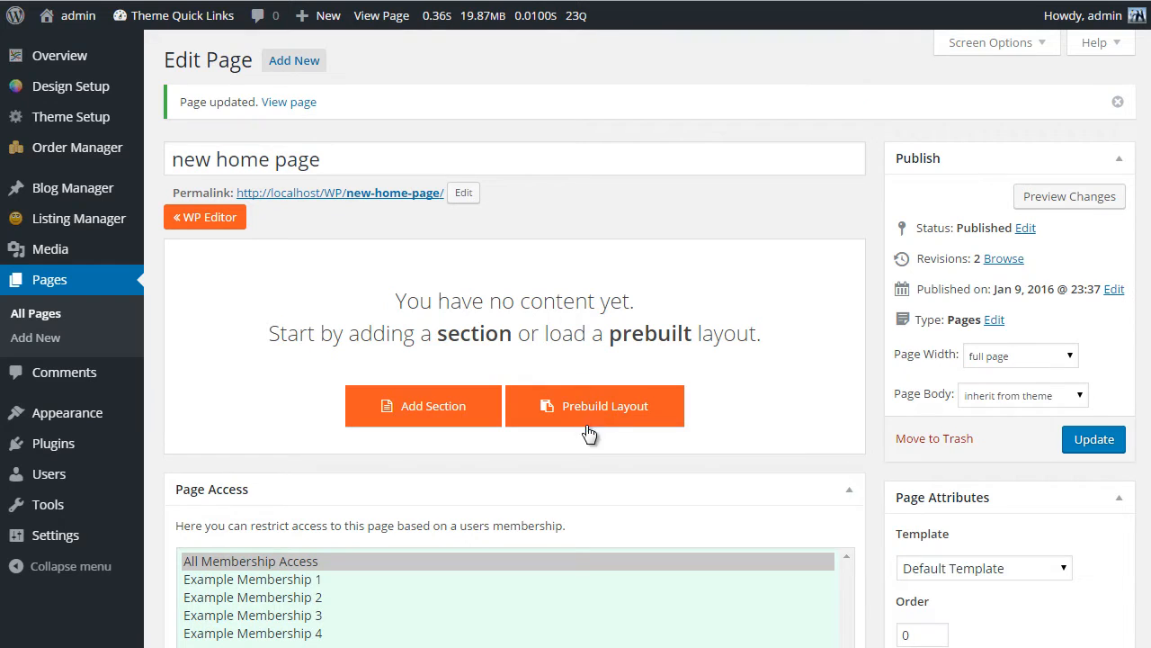
left_click(587, 407)
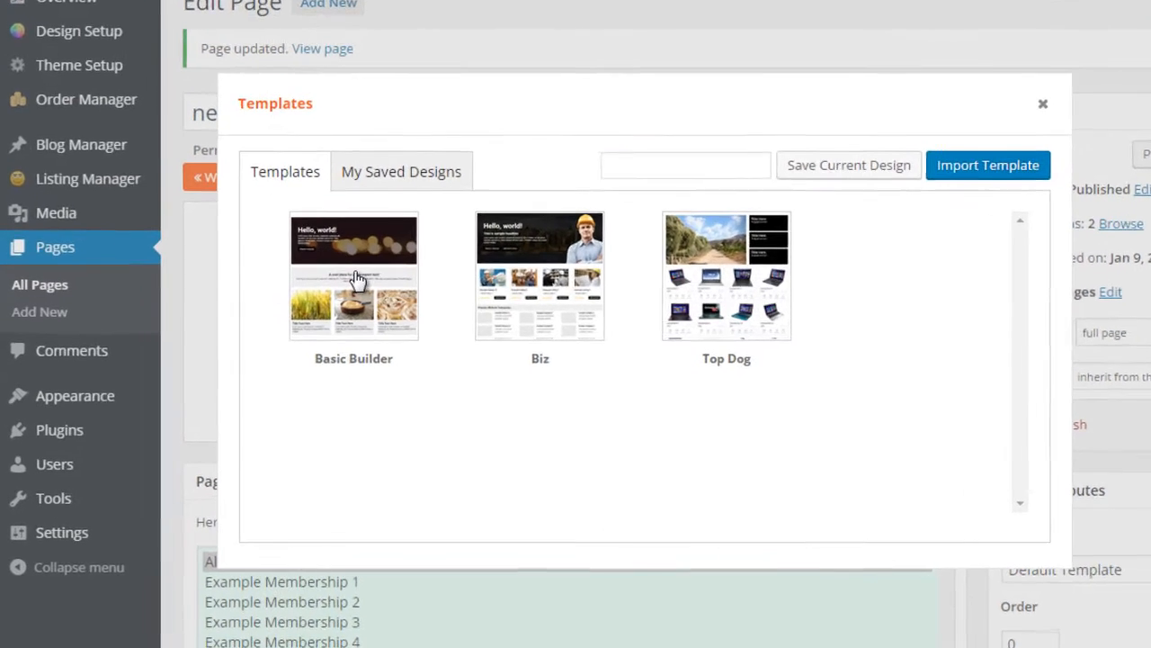
left_click(356, 279)
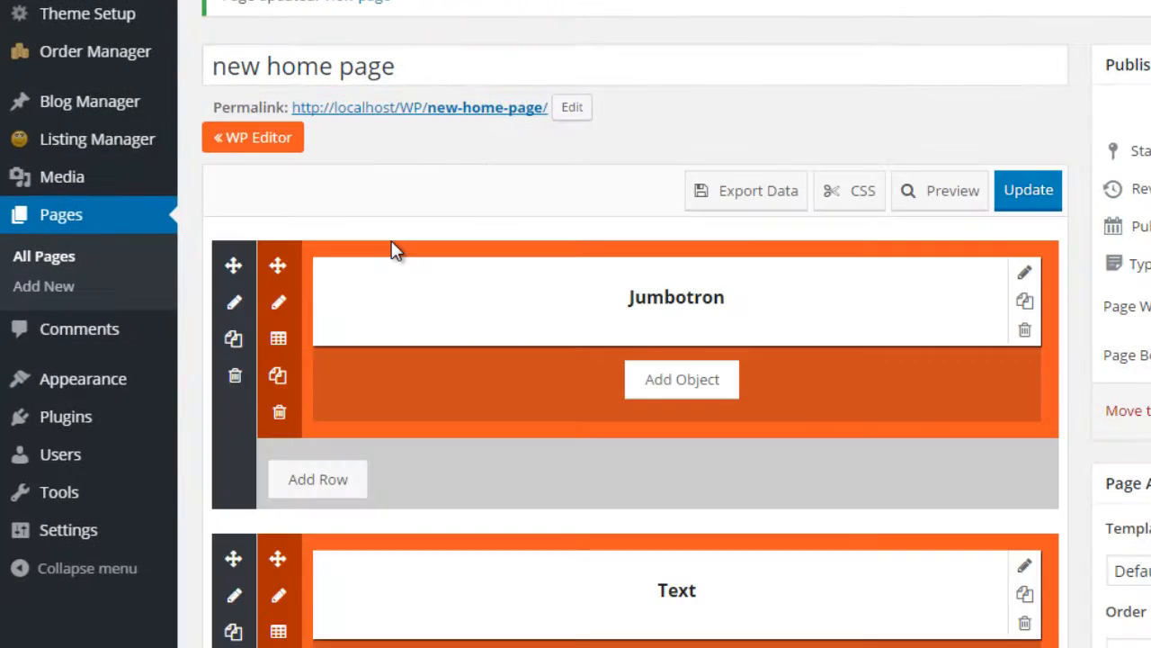
- Look through the sections and objects of the loaded Basic Builder layout
scroll(443, 228, "down", 5)
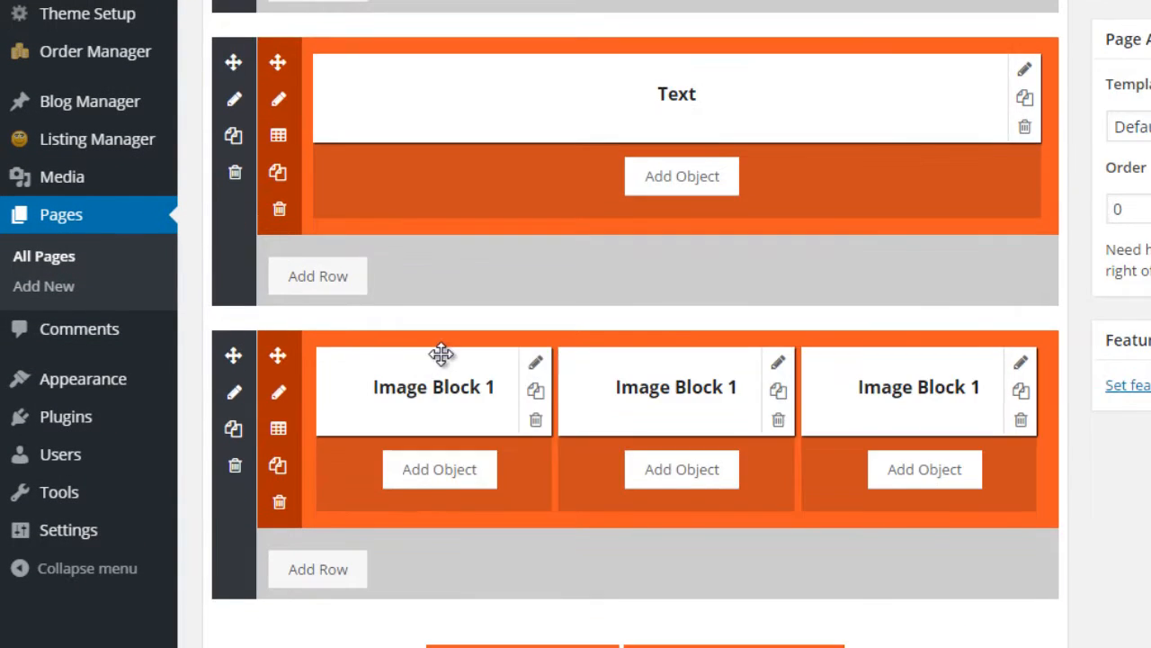
scroll(442, 354, "up", 5)
scroll(423, 252, "down", 4)
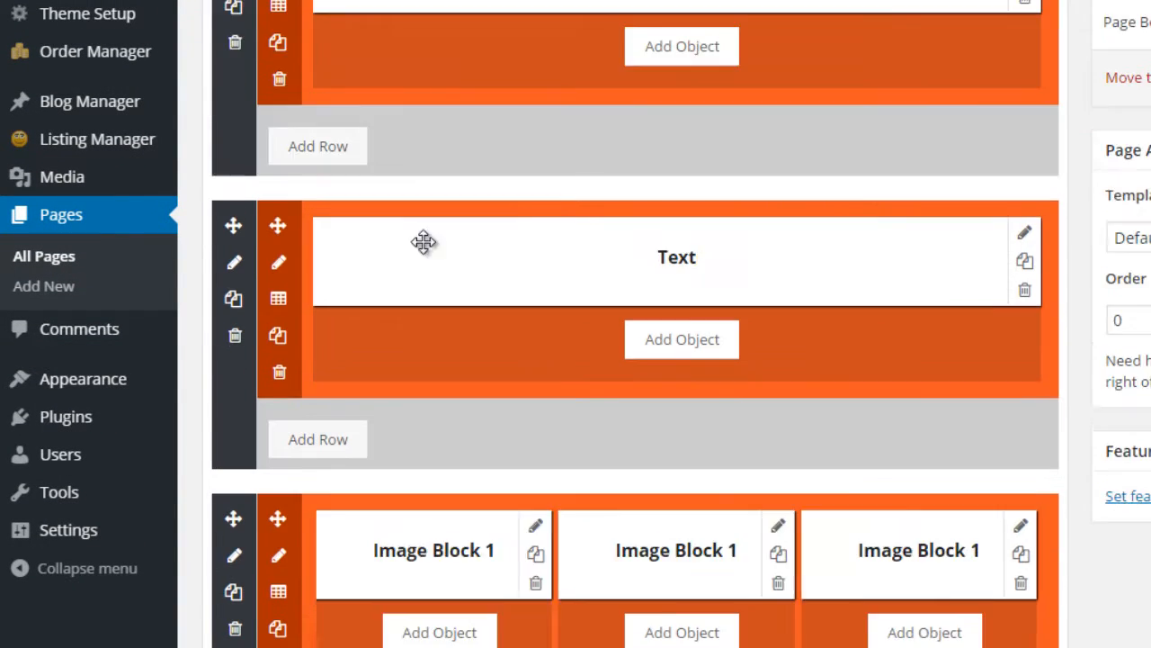
scroll(502, 162, "down", 3)
scroll(488, 220, "up", 7)
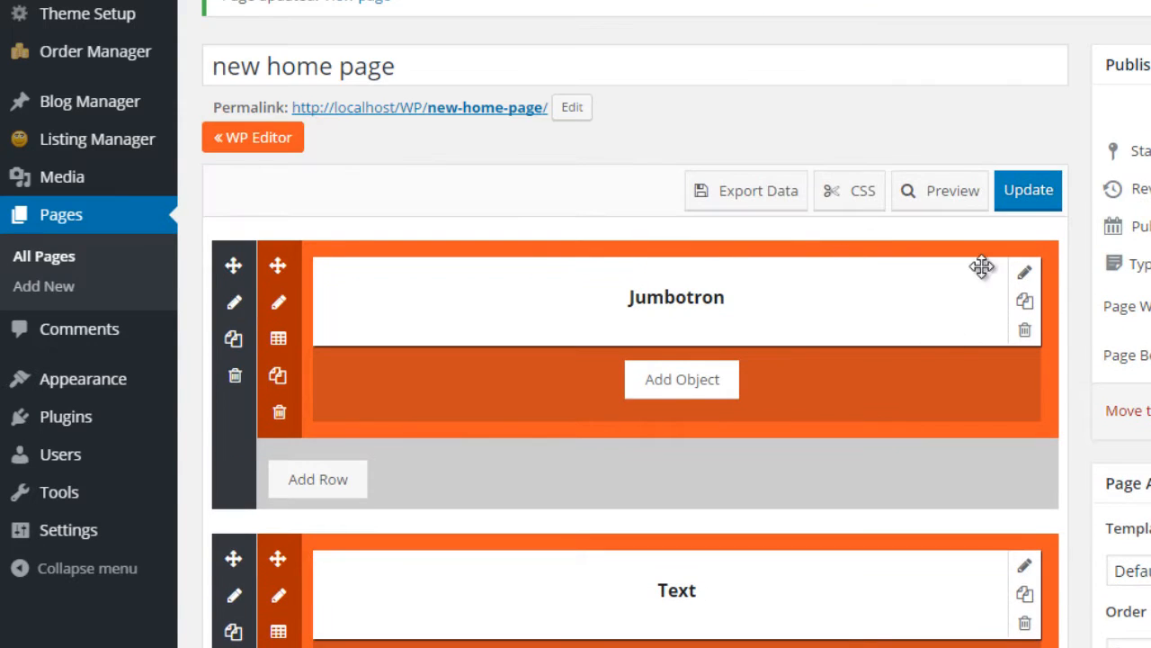
scroll(520, 314, "down", 1)
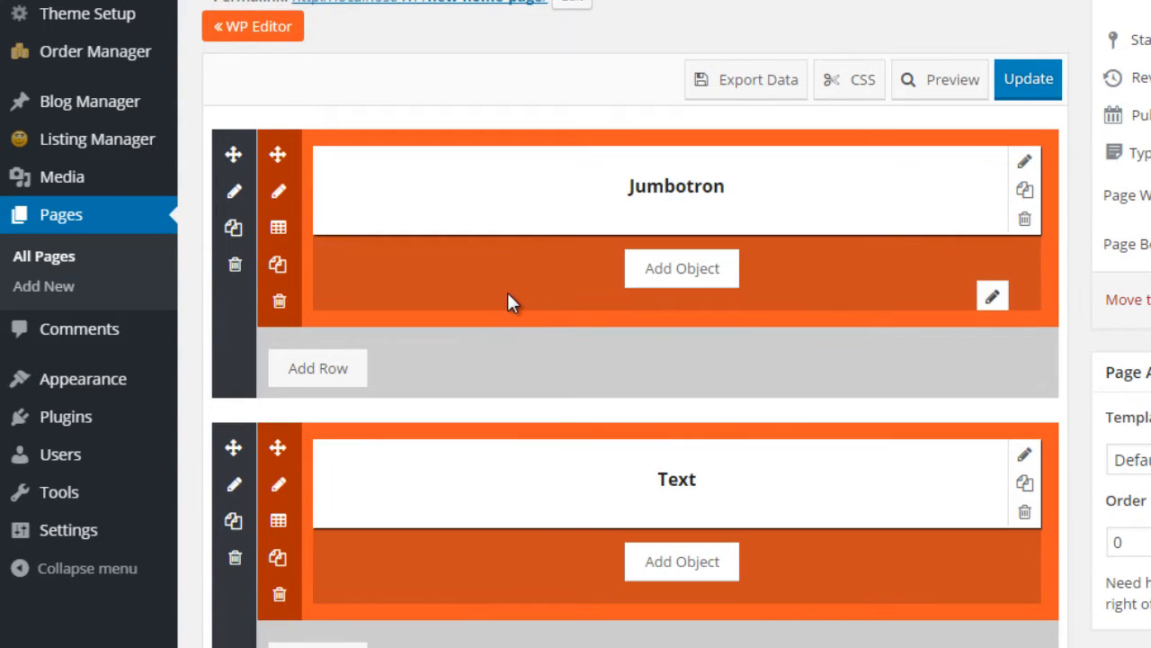
scroll(508, 303, "up", 1)
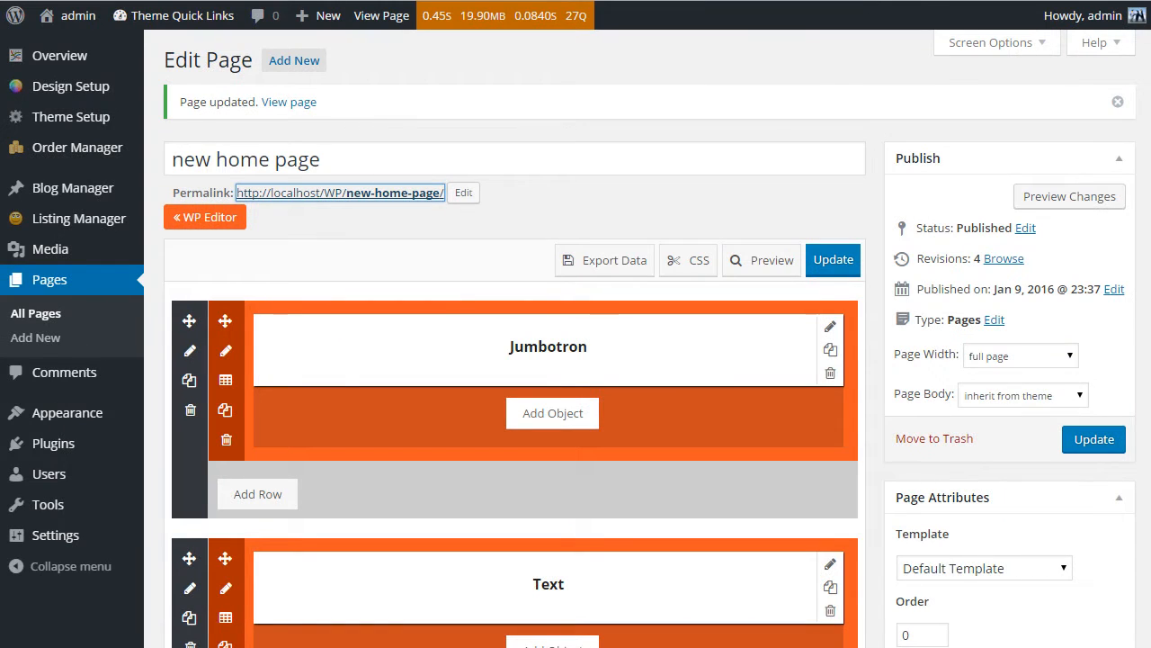
- View the new home page on the live site through its permalink and look over its banner, text and image blocks
left_click(340, 193)
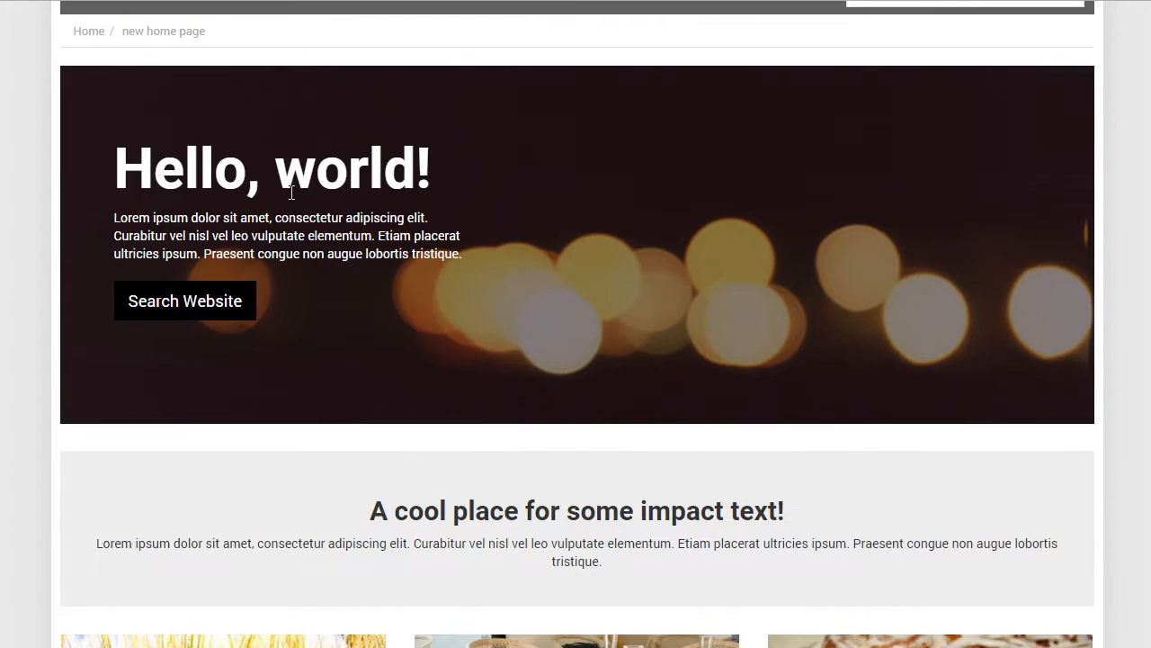
scroll(405, 317, "down", 4)
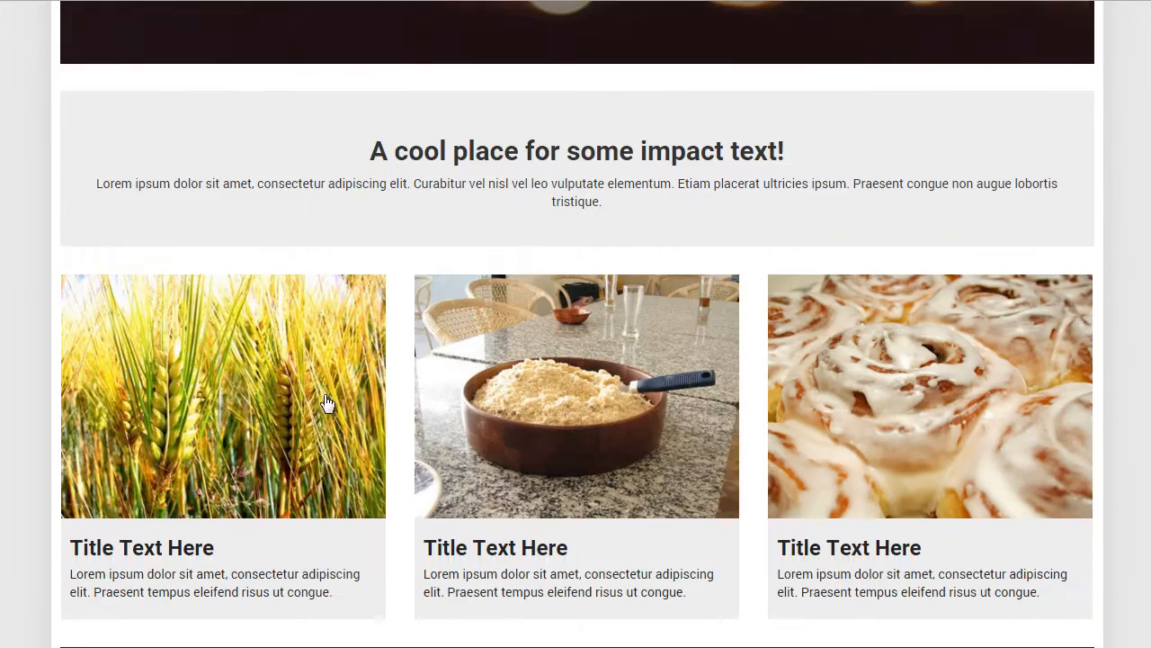
scroll(386, 399, "up", 3)
scroll(385, 400, "up", 2)
scroll(362, 386, "down", 5)
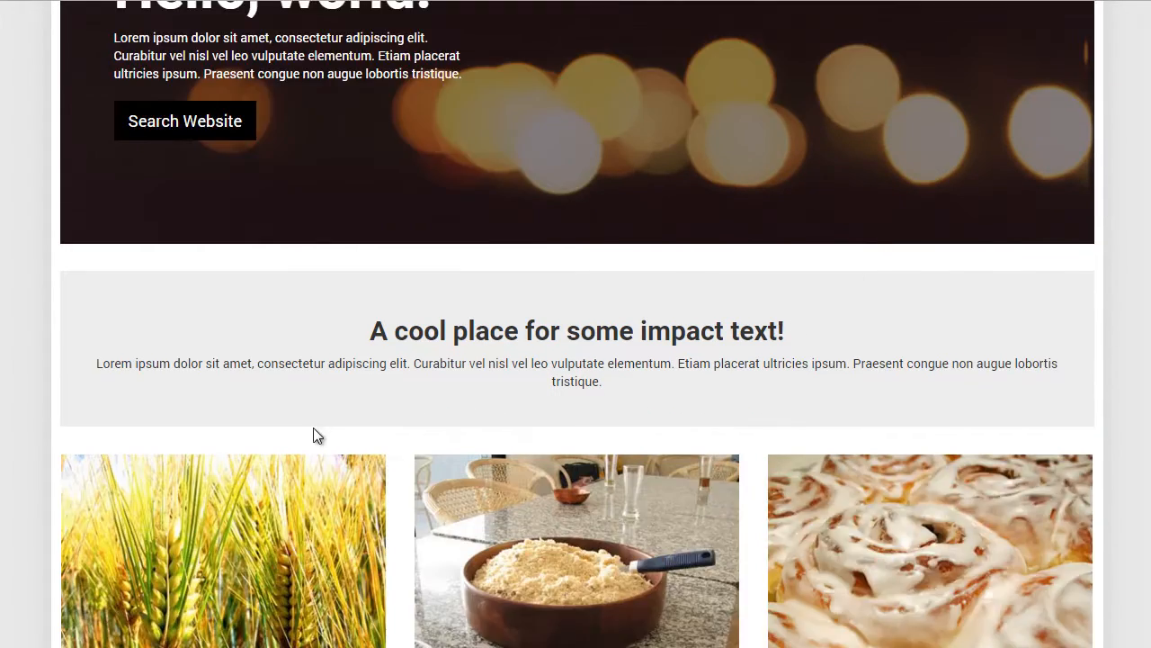
scroll(429, 375, "up", 3)
scroll(522, 450, "up", 3)
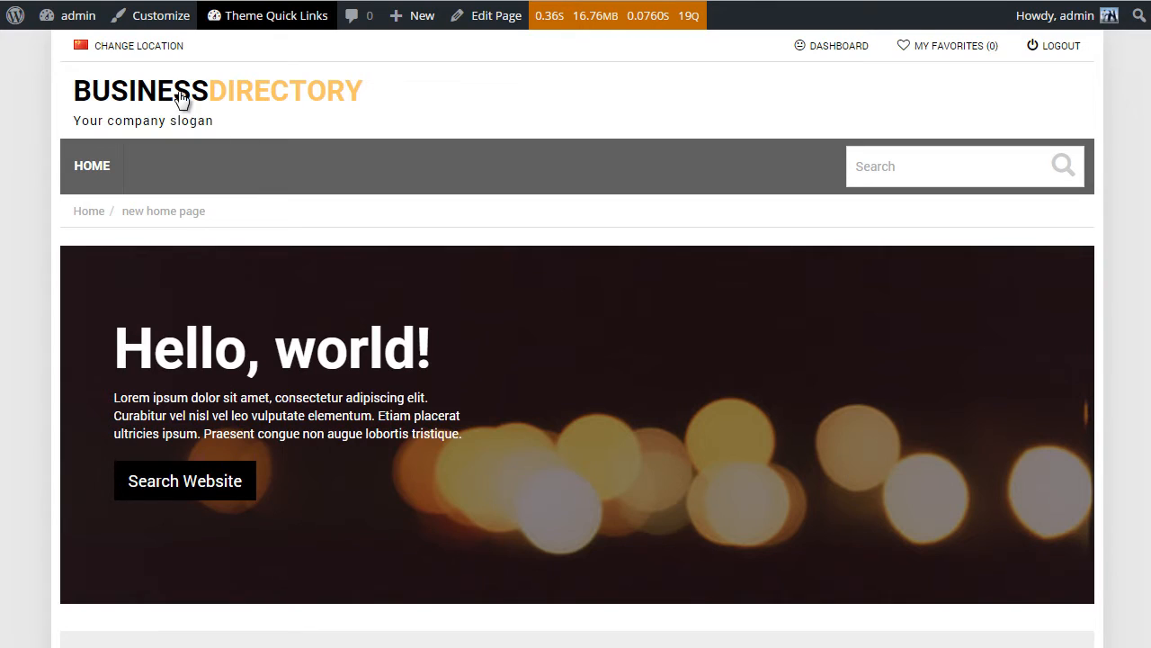
- View the site's current front page and look over its layout for comparison
left_click(179, 97)
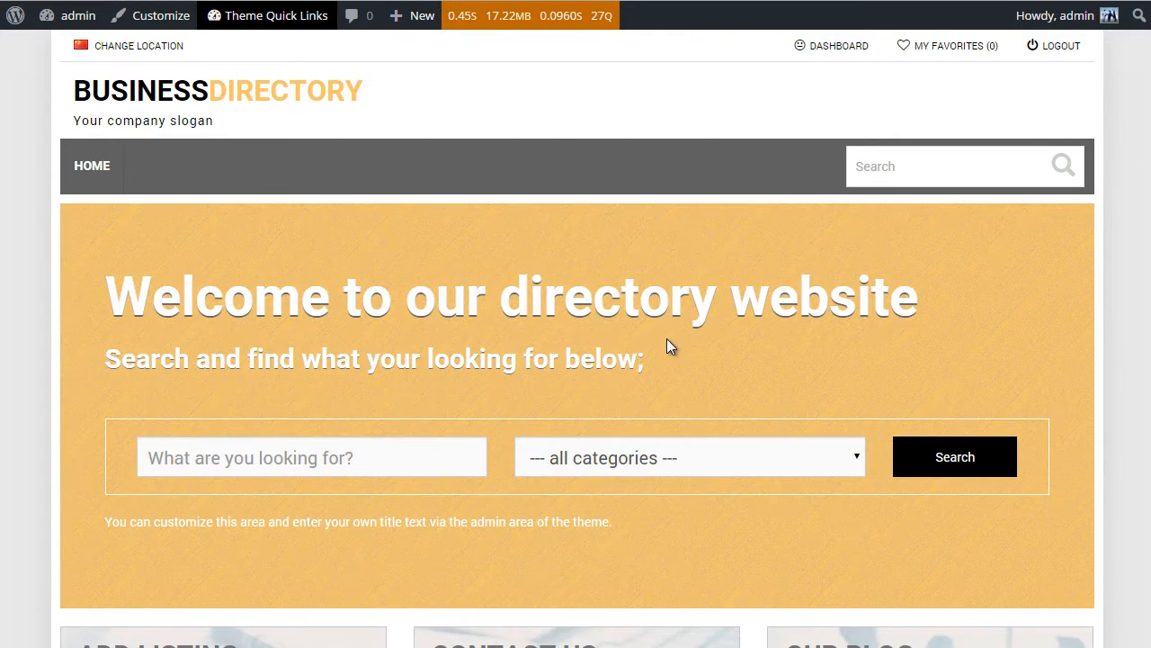
scroll(667, 339, "down", 5)
scroll(451, 398, "up", 5)
- In the theme's Design Setup, set the site's homepage to "new home page"
left_click(711, 0)
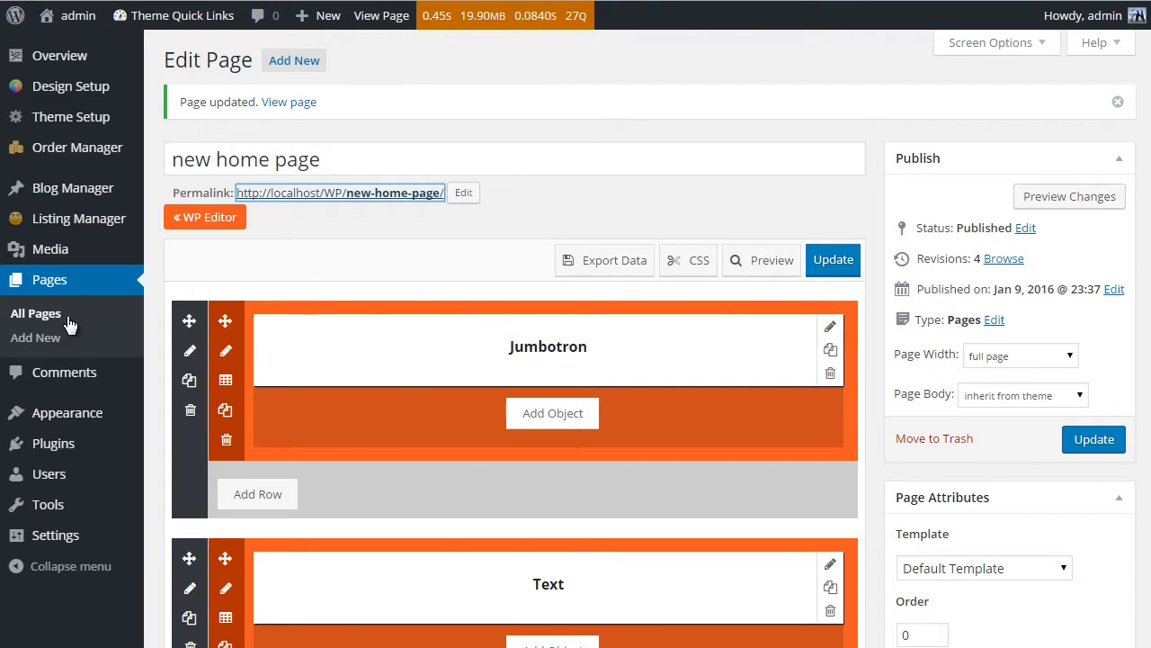
left_click(78, 89)
scroll(270, 255, "down", 5)
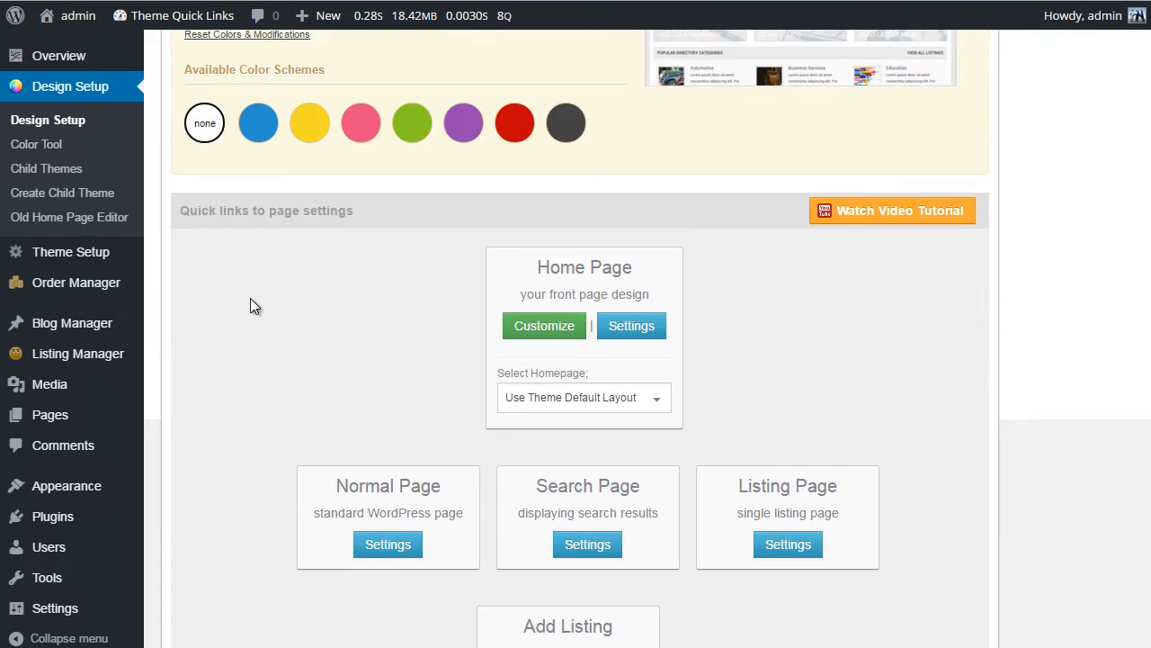
scroll(747, 306, "down", 1)
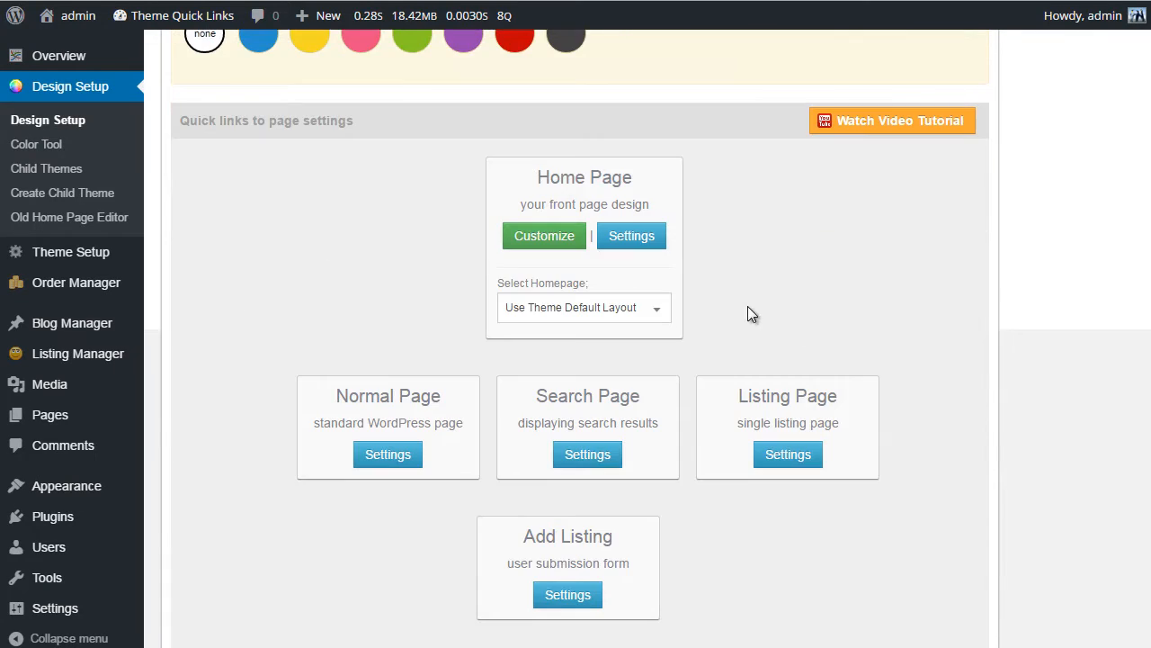
left_click(593, 317)
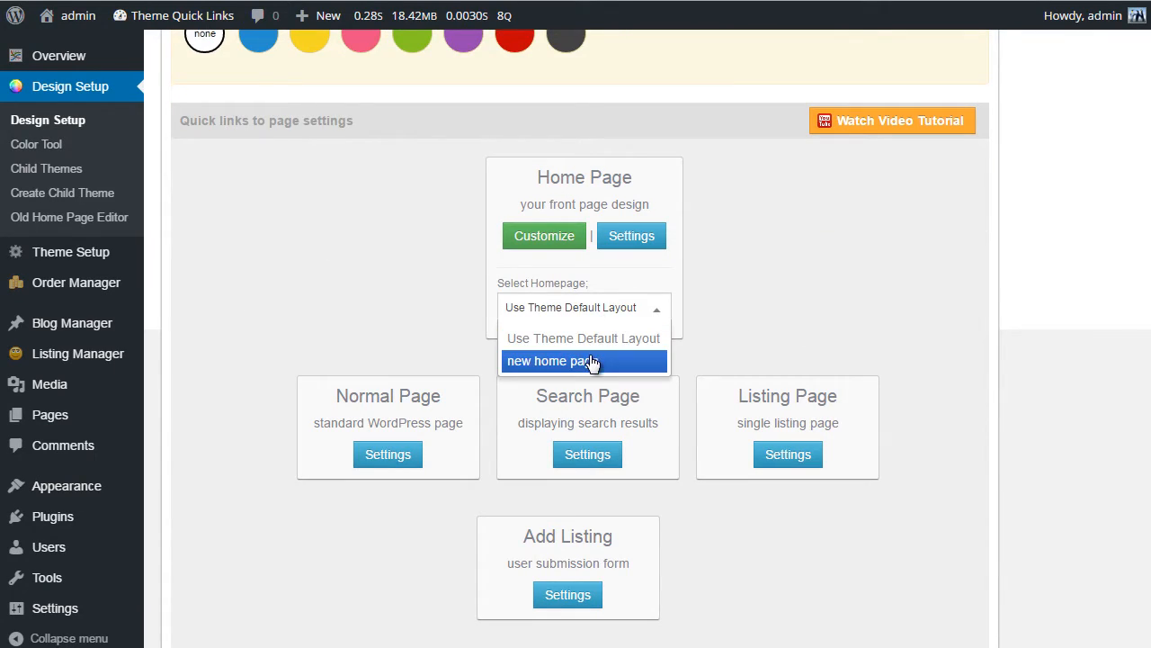
left_click(593, 361)
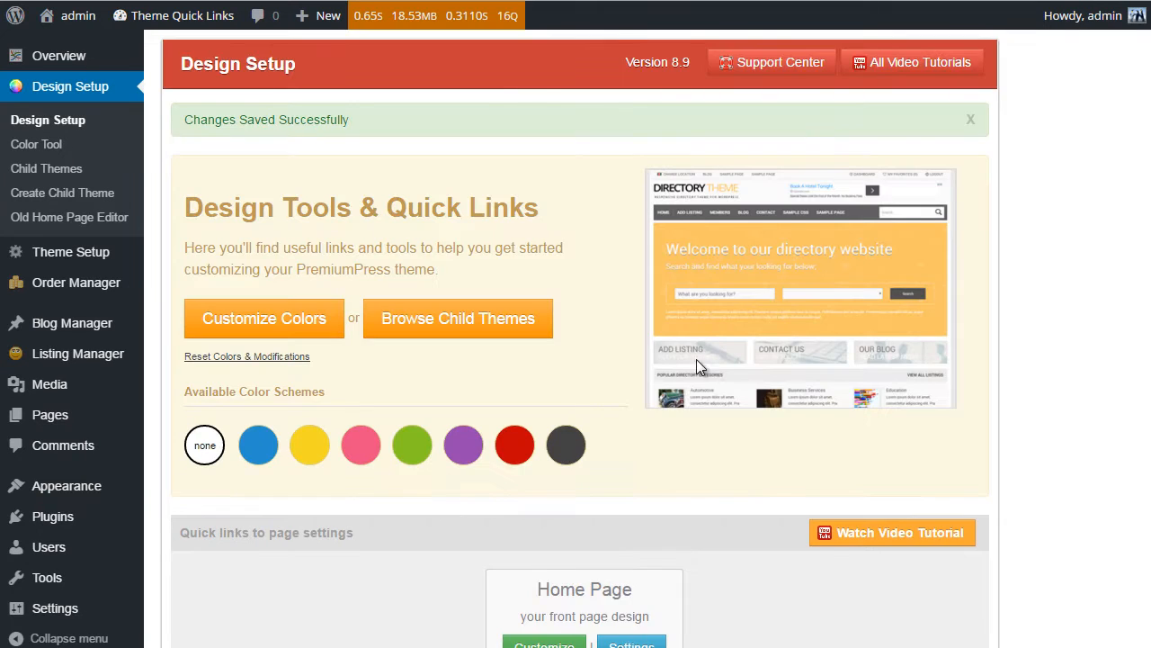
scroll(832, 414, "down", 3)
scroll(835, 421, "down", 2)
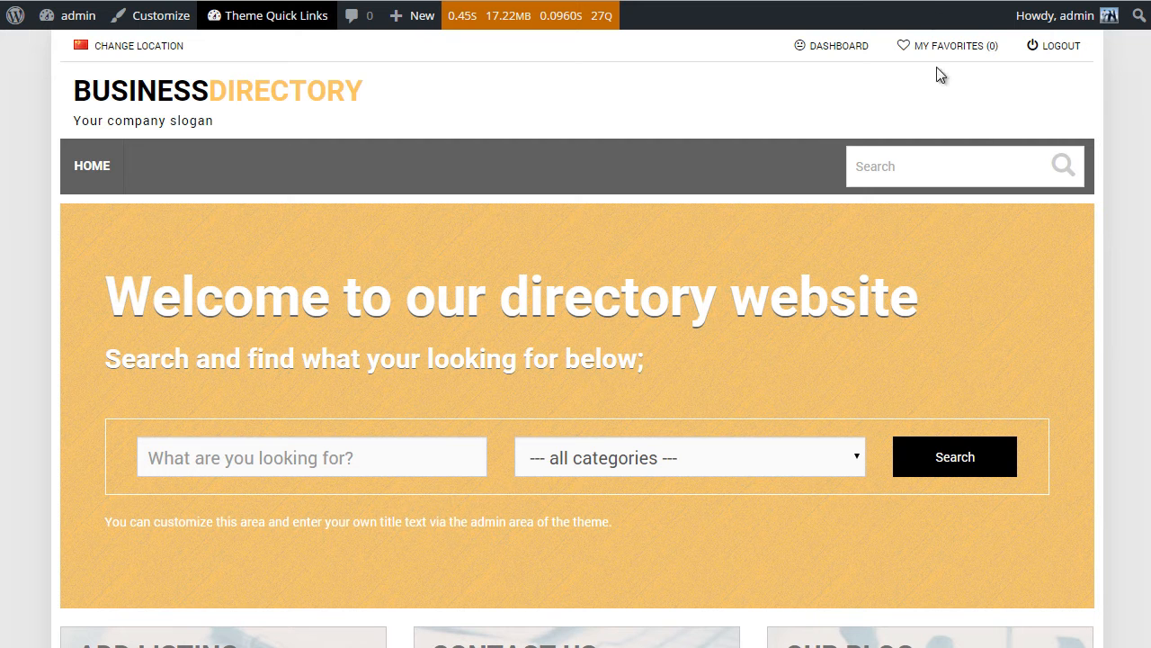
- Reload the site's front page and examine the layout from banner to image blocks
key("F5")
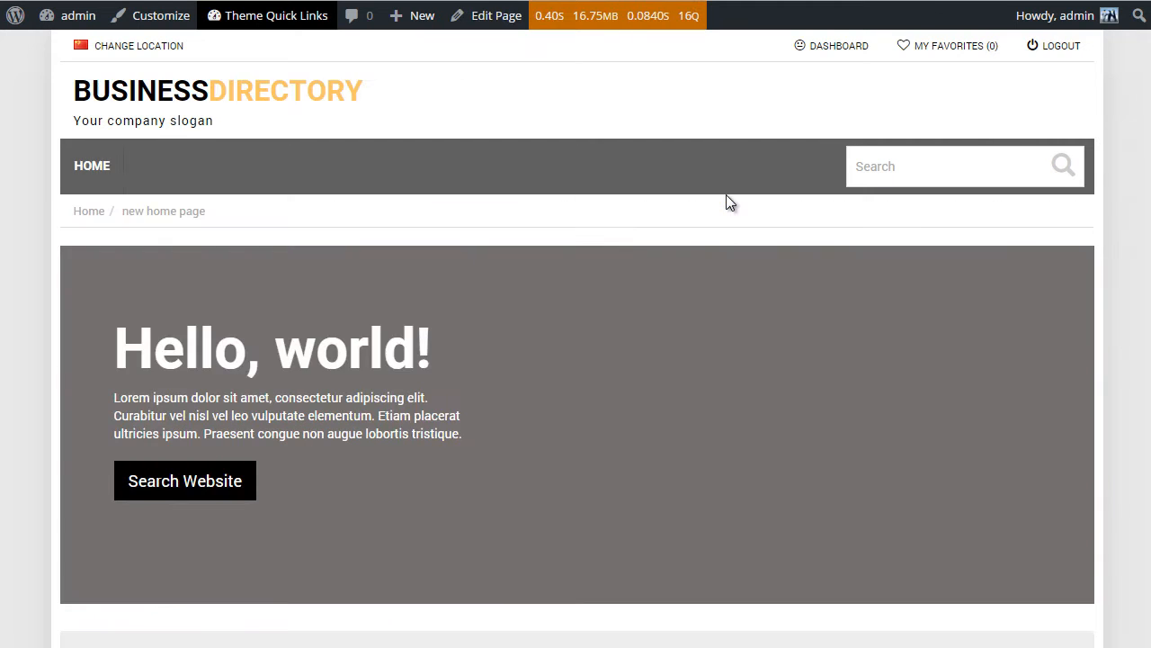
scroll(332, 297, "down", 2)
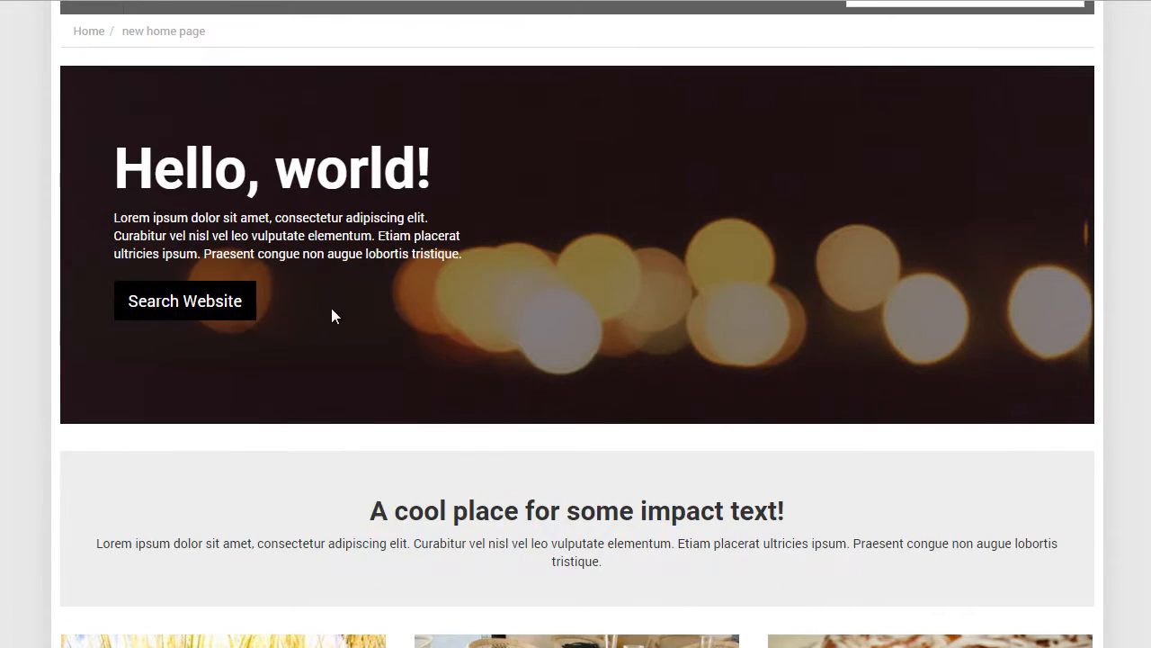
scroll(270, 252, "up", 2)
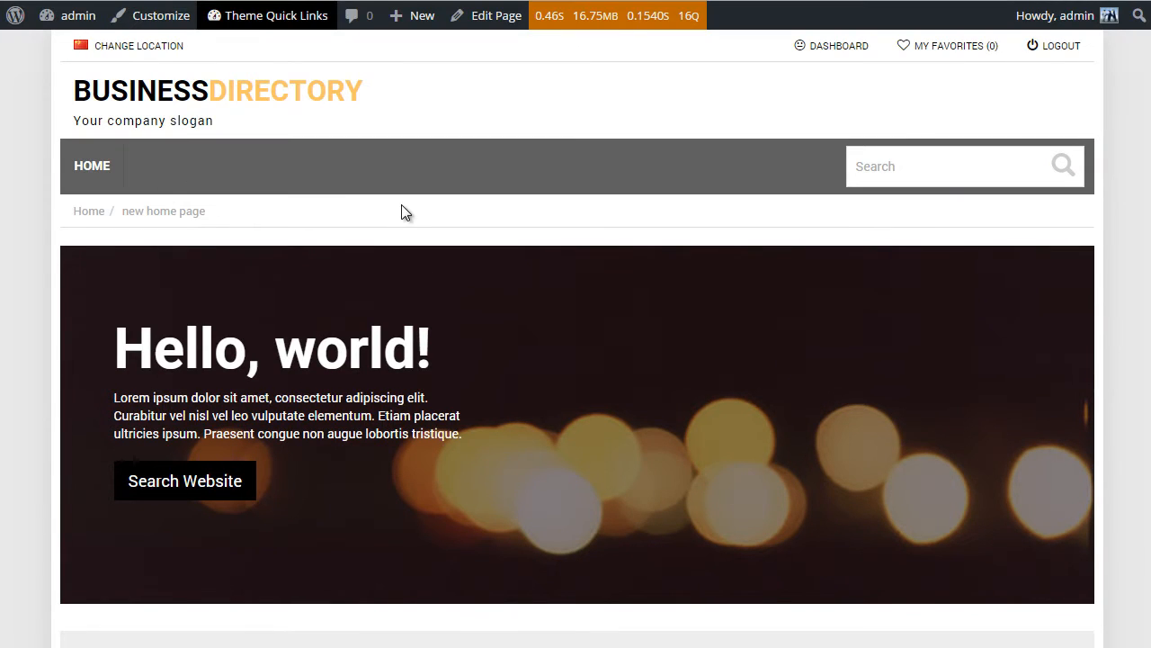
scroll(445, 211, "down", 4)
scroll(442, 211, "up", 1)
scroll(441, 212, "down", 4)
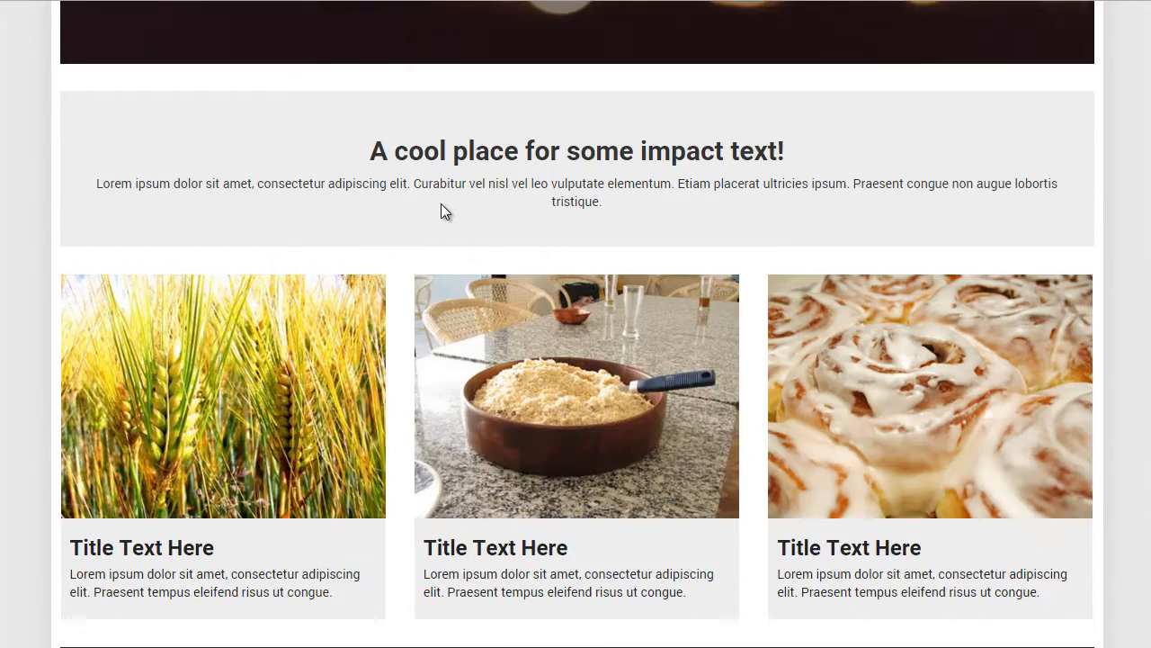
scroll(438, 214, "up", 7)
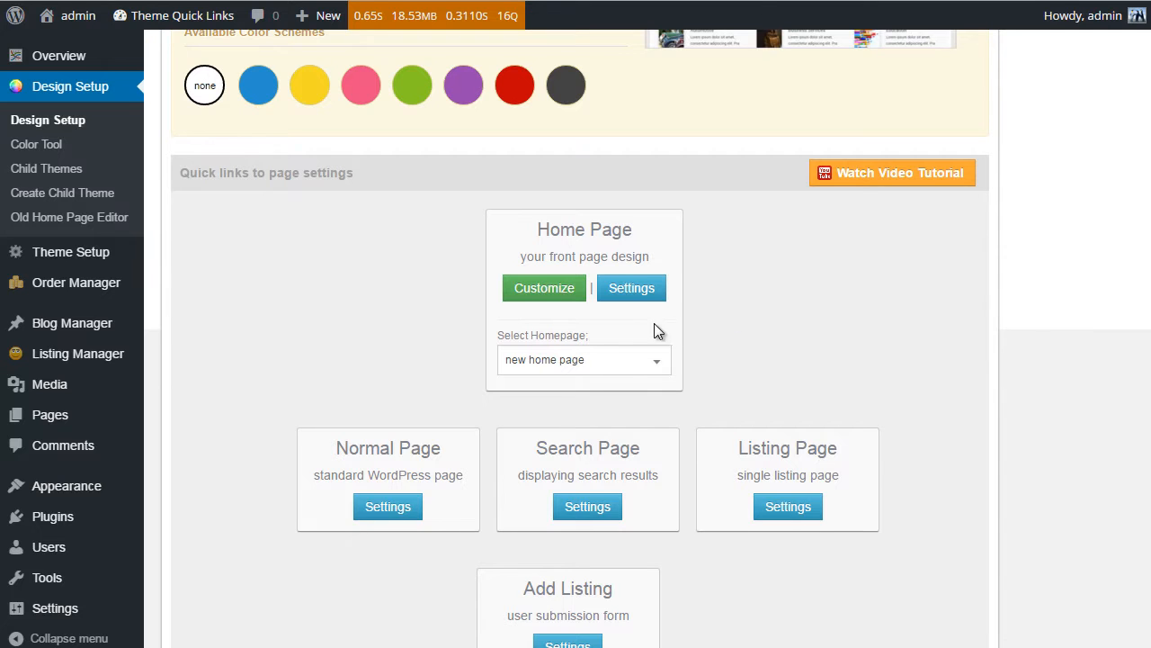
- Set the homepage selection back to the theme's default layout and reload the front page to check it
left_click(621, 362)
left_click(591, 391)
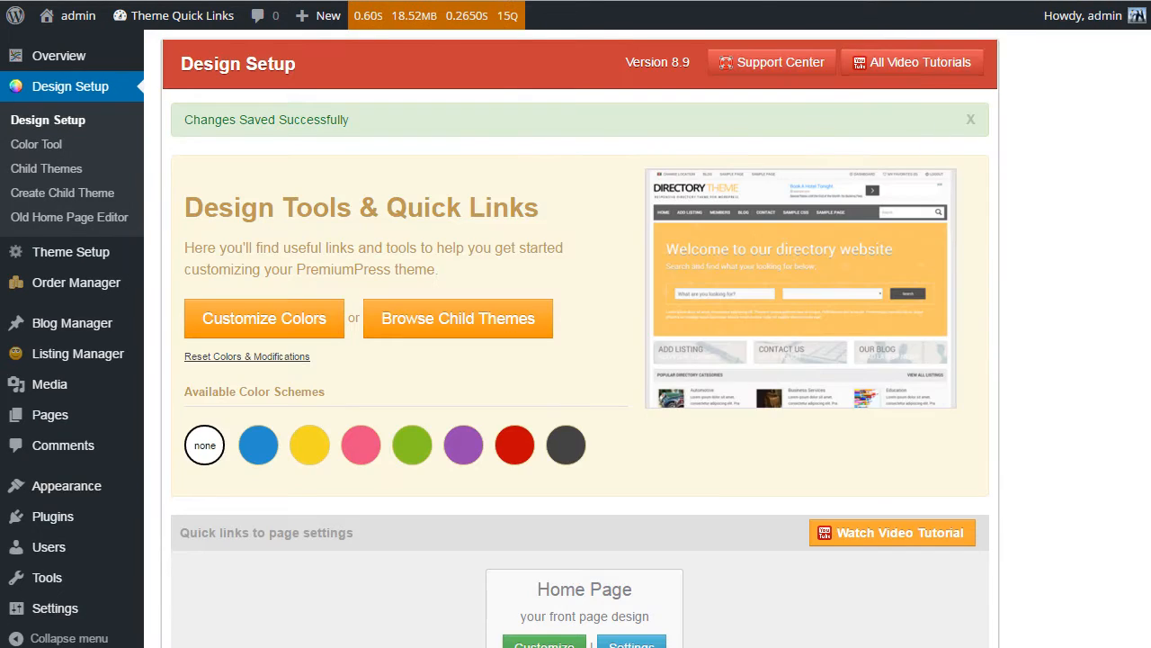
left_click(936, 1)
key("F5")
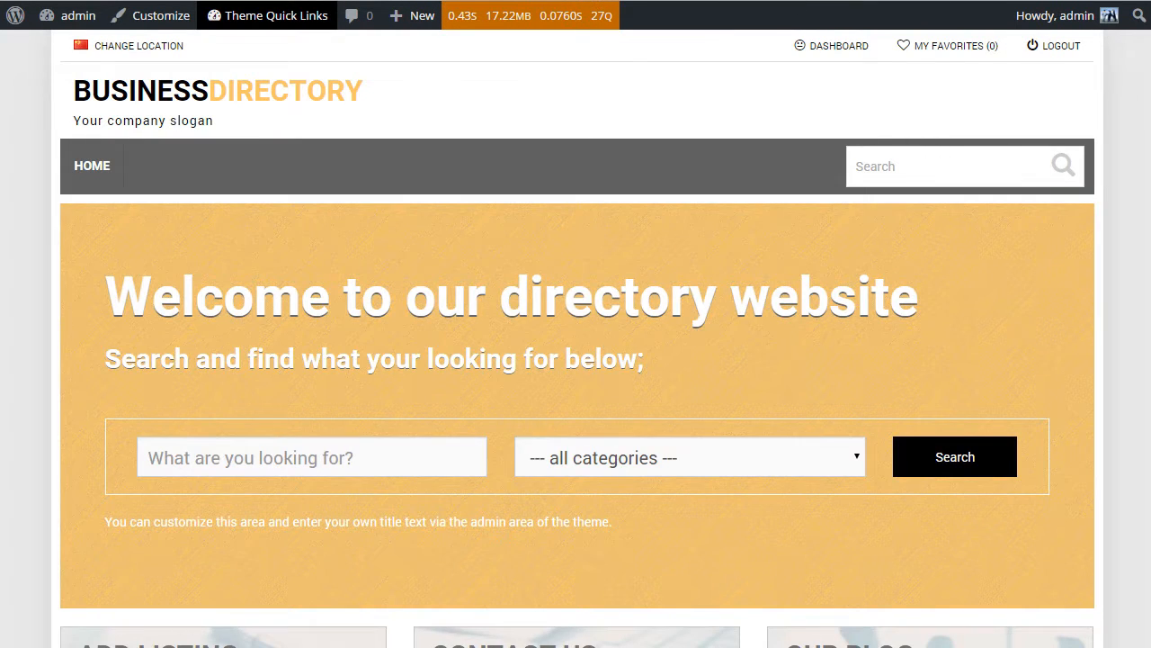
- Return to the admin area and open "new home page" from the pages list for editing in the page builder
key("ctrl+shift+Tab")
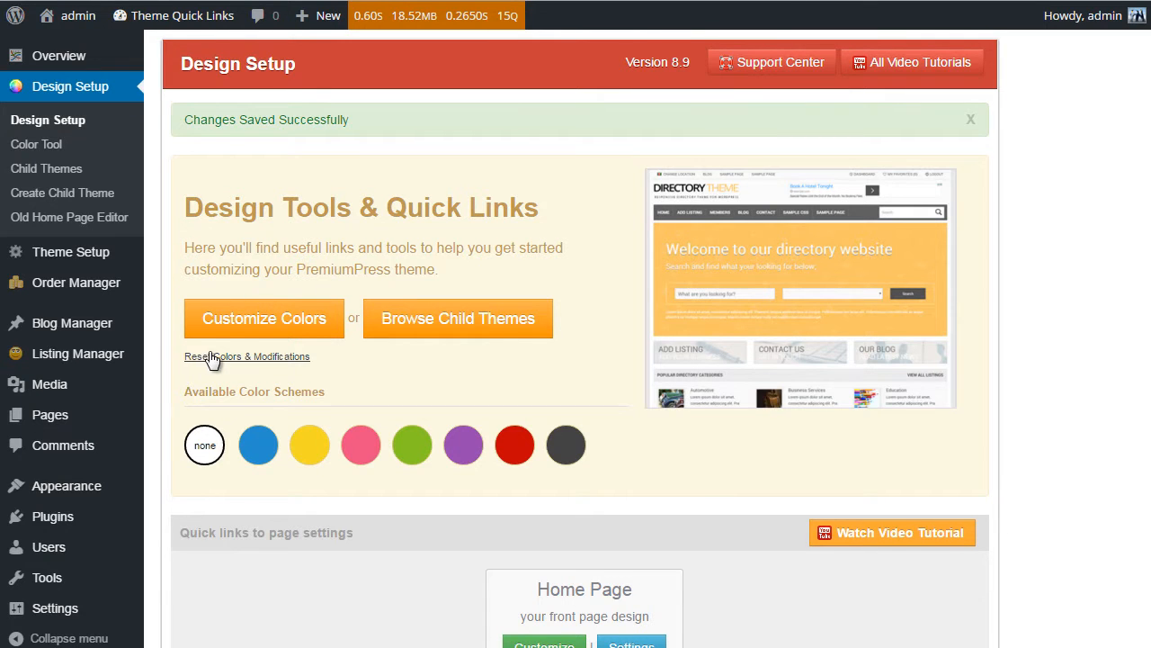
scroll(210, 357, "down", 1)
scroll(203, 364, "up", 1)
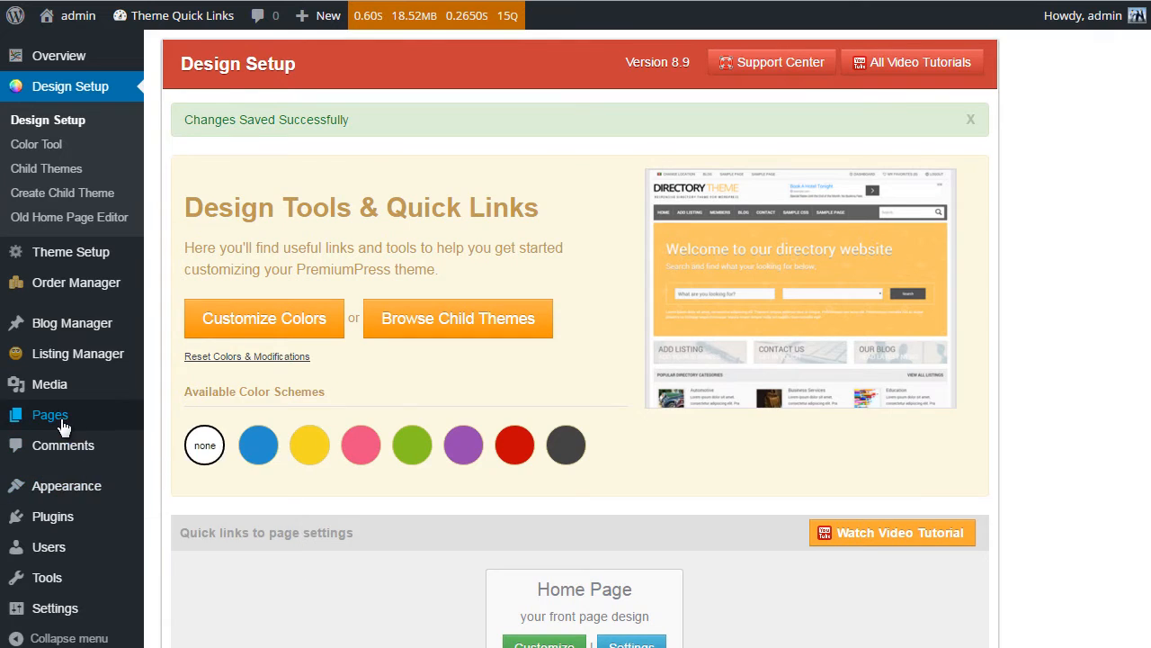
left_click(26, 418)
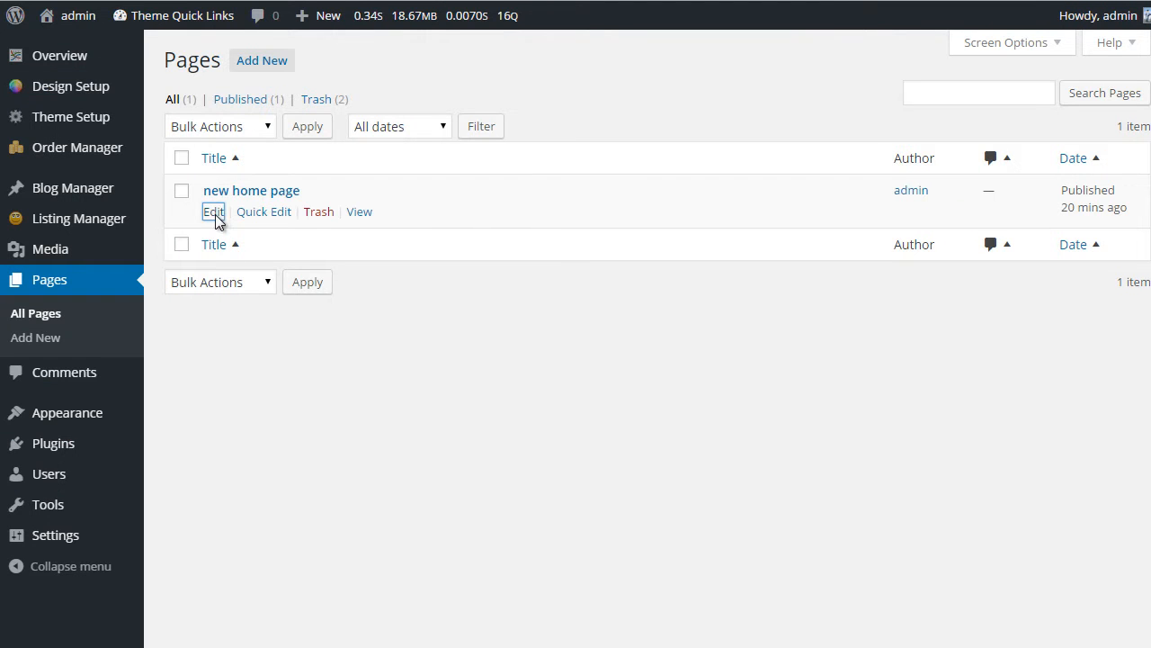
left_click(214, 212)
scroll(417, 290, "down", 2)
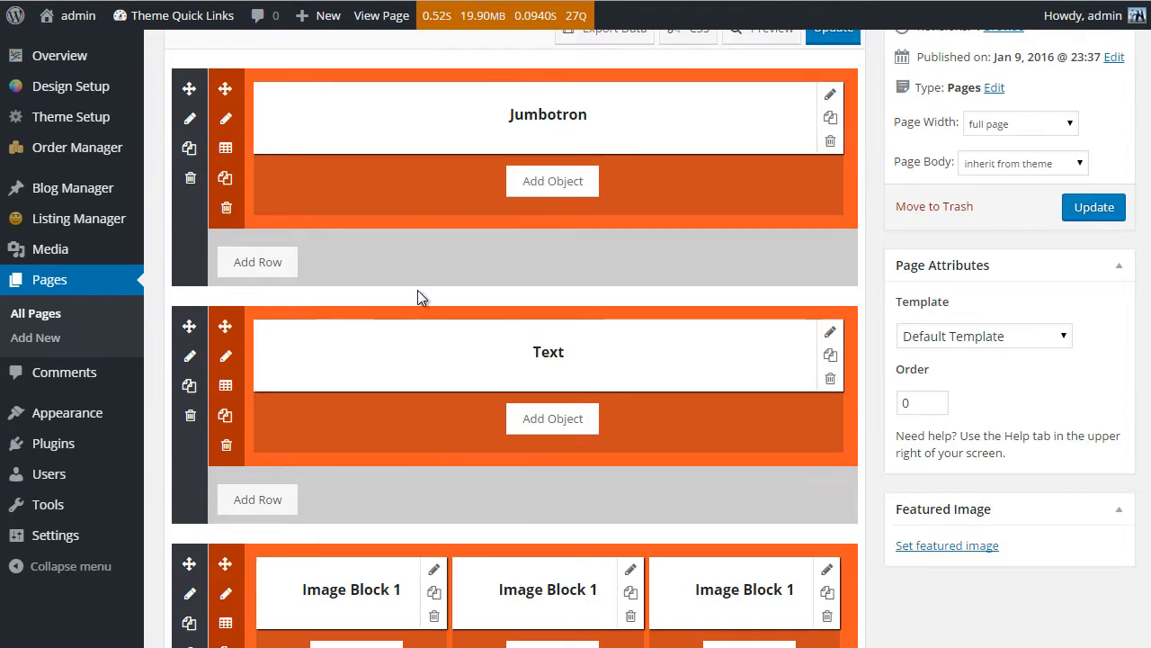
- Examine the move handles and controls of the Jumbotron's section, row and object in the page builder
scroll(418, 290, "up", 2)
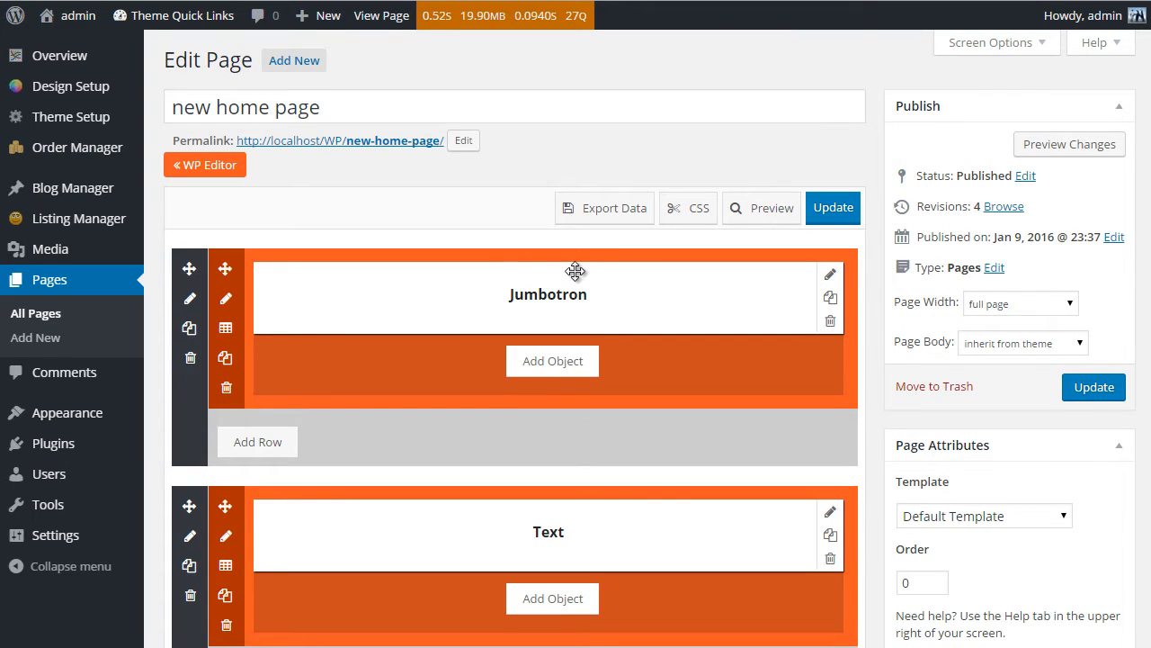
mouse_move(42, 87)
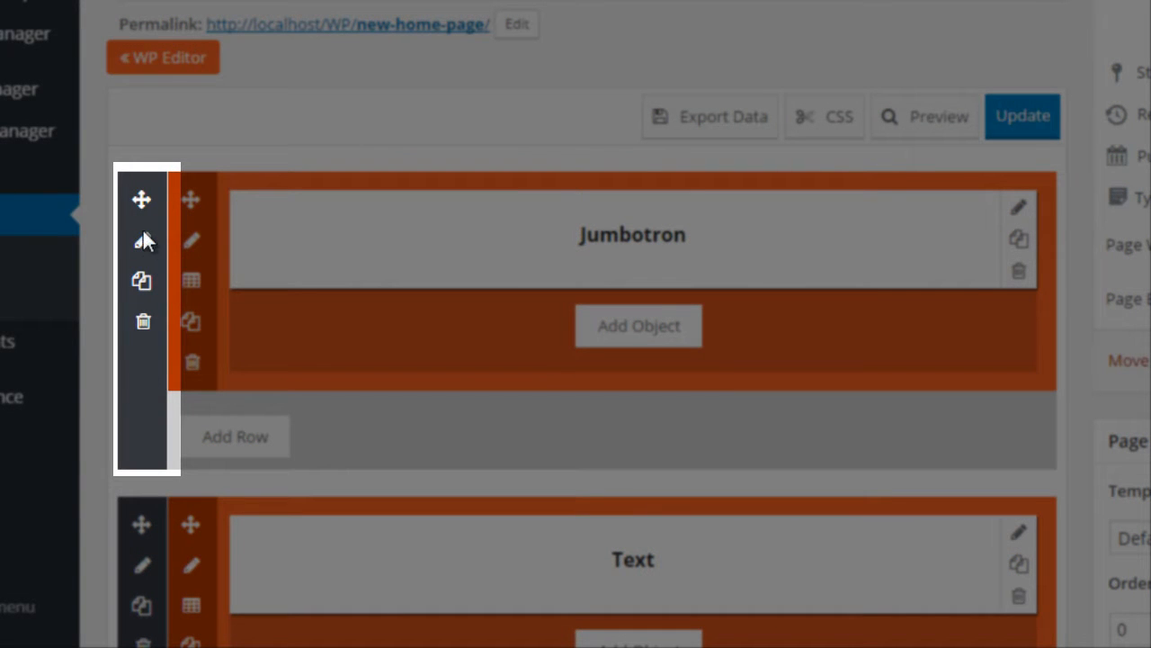
left_click_drag(142, 198, 142, 187)
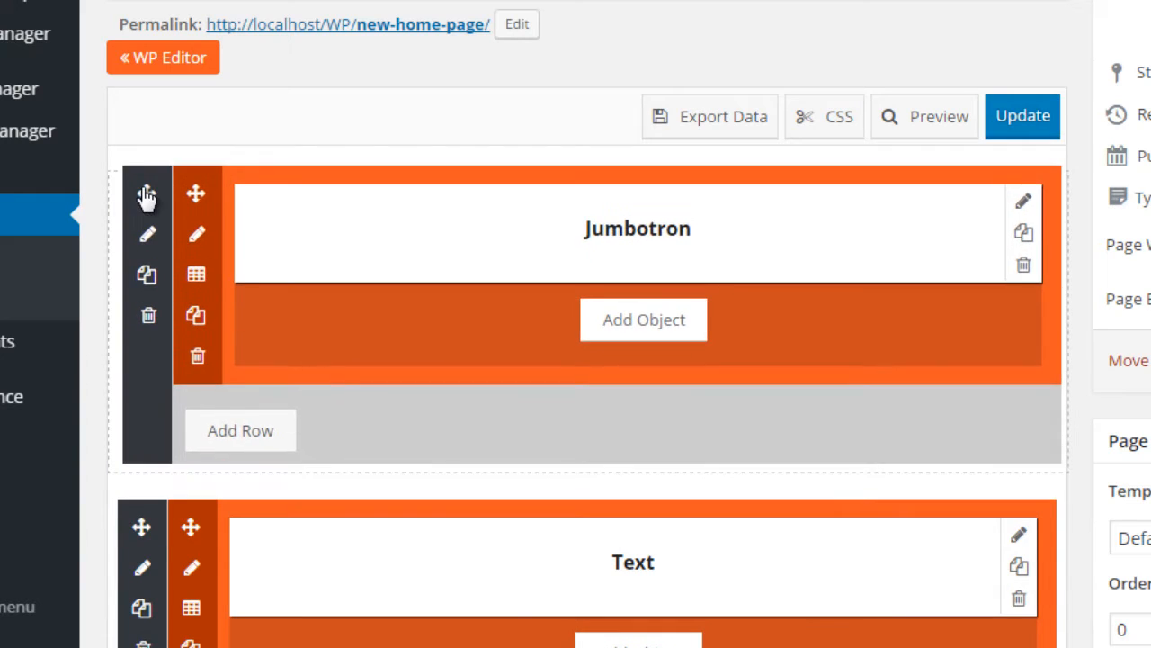
scroll(158, 261, "down", 2)
left_click_drag(142, 79, 162, 98)
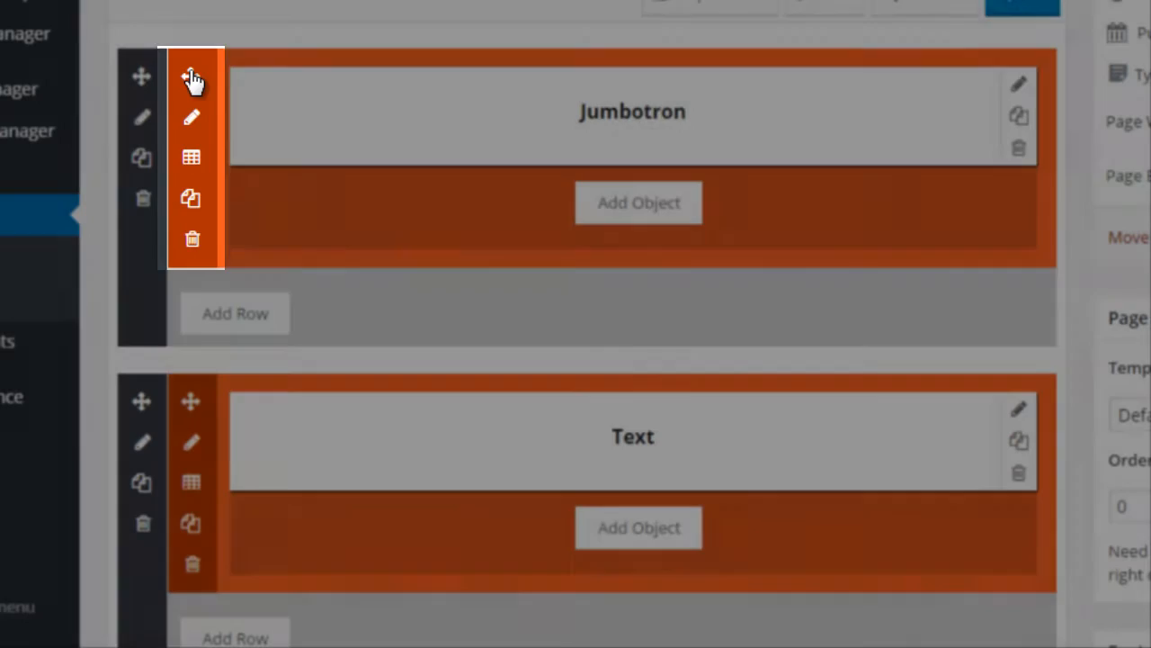
mouse_move(196, 77)
left_mouse_down()
mouse_move(198, 180)
mouse_move(200, 77)
left_mouse_up()
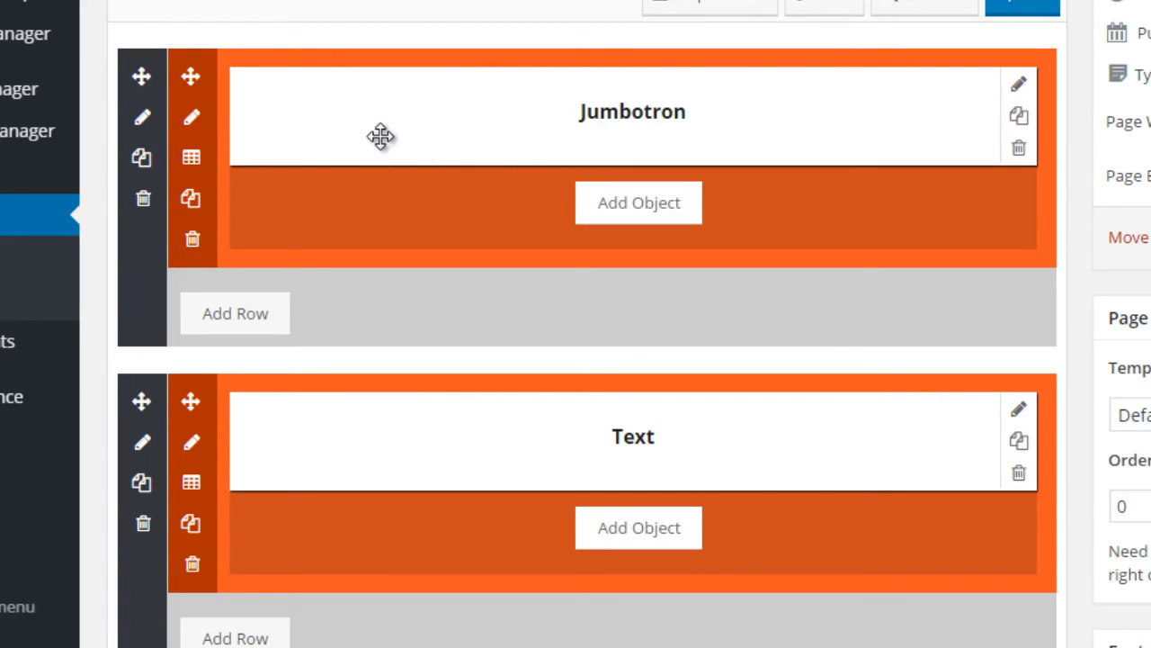
left_click_drag(381, 135, 421, 127)
- Look over the page's sections and review the settings of the Jumbotron's section without changing them
scroll(290, 304, "down", 1)
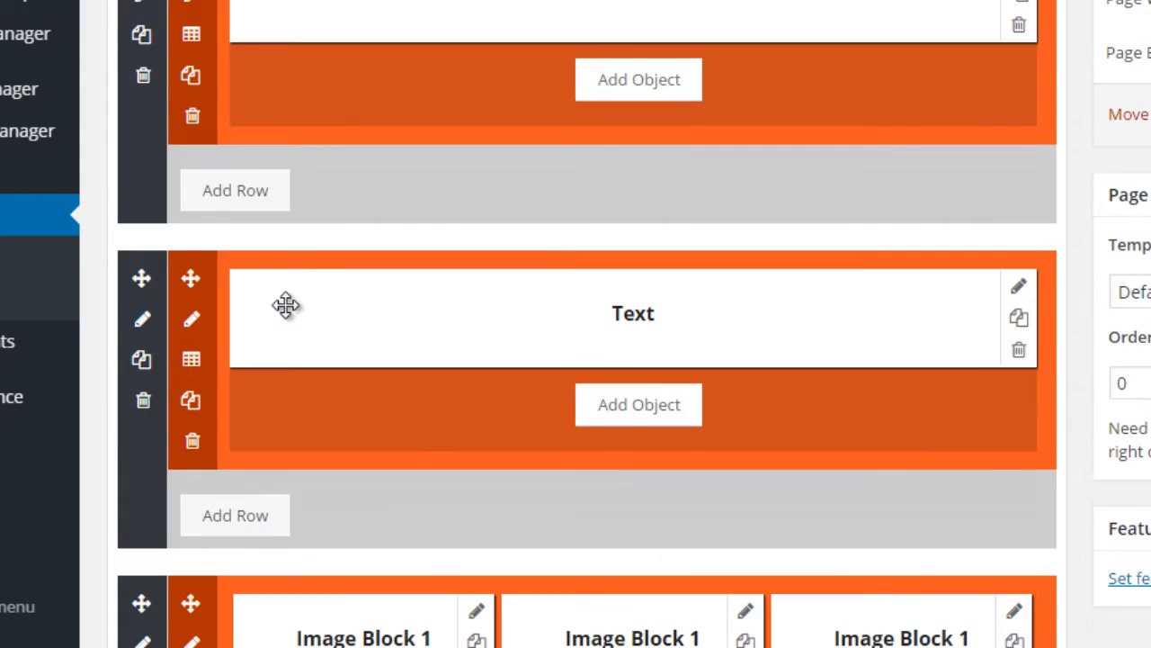
scroll(304, 299, "up", 1)
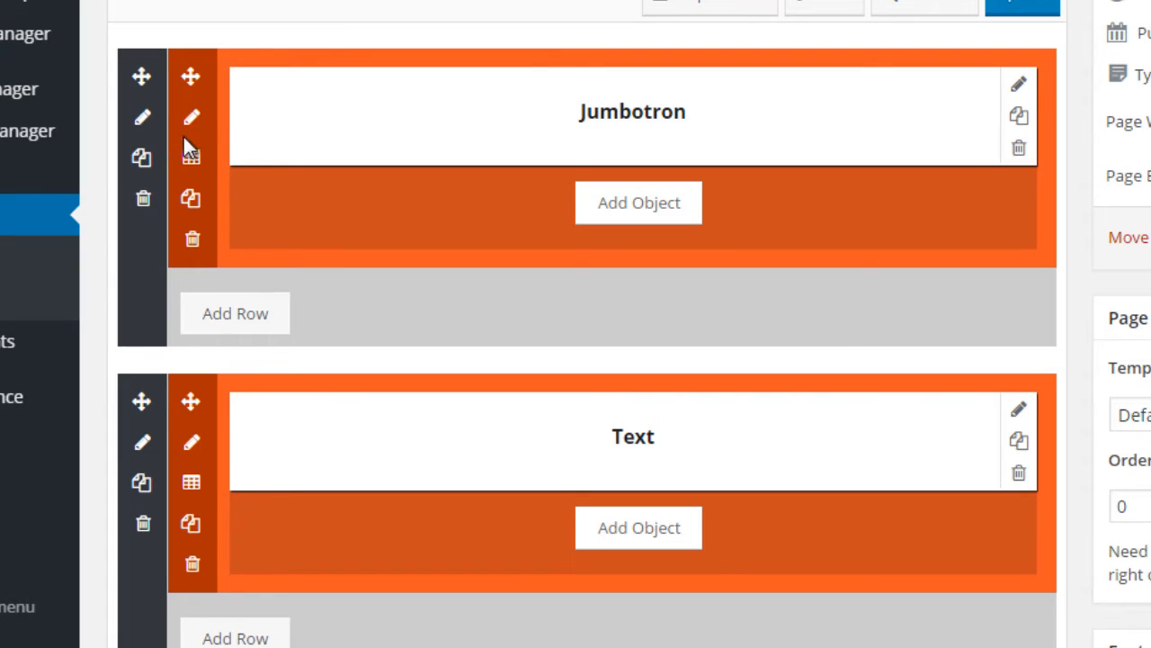
scroll(172, 301, "up", 1)
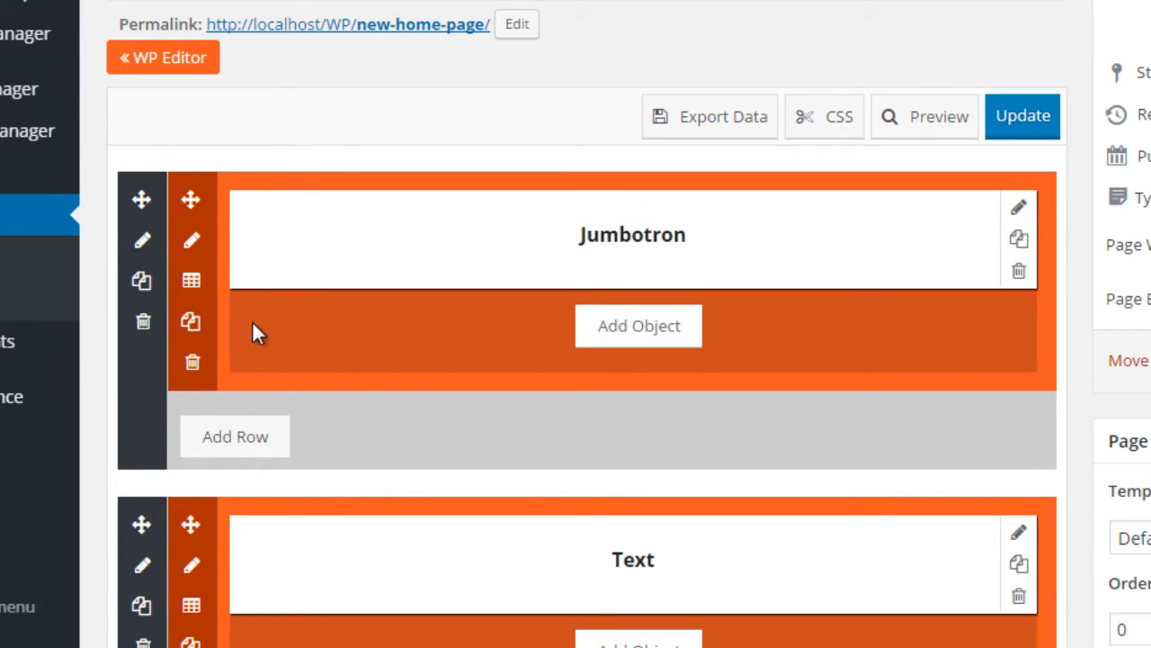
scroll(252, 333, "down", 3)
scroll(213, 334, "up", 3)
scroll(163, 277, "down", 3)
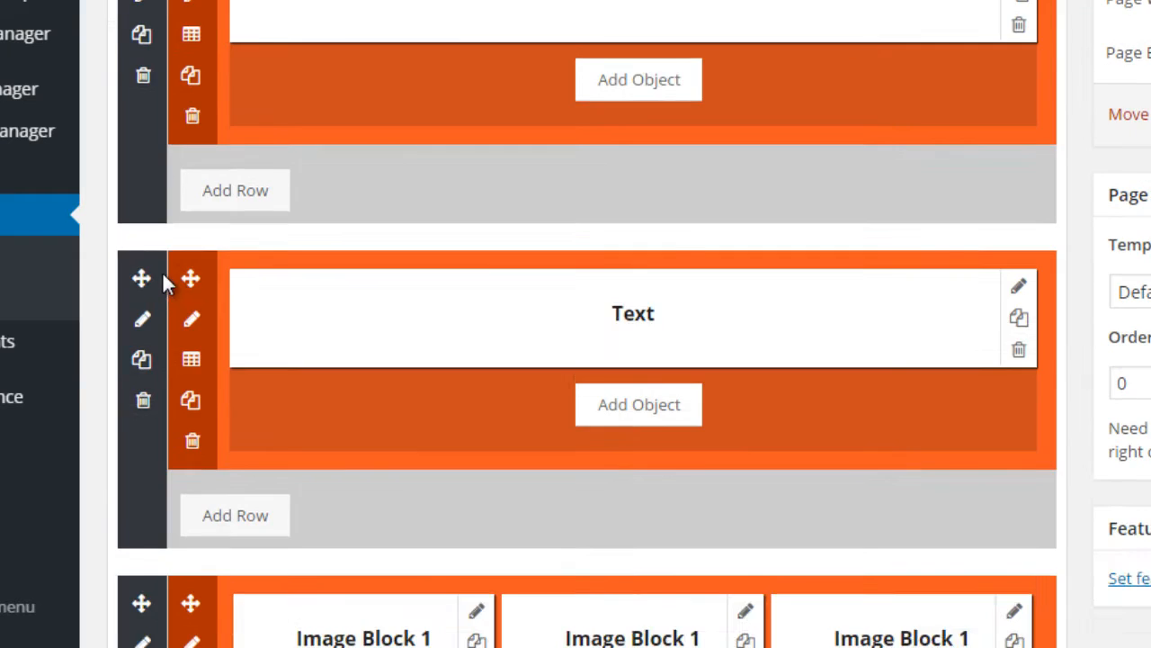
scroll(171, 431, "down", 2)
scroll(224, 318, "up", 5)
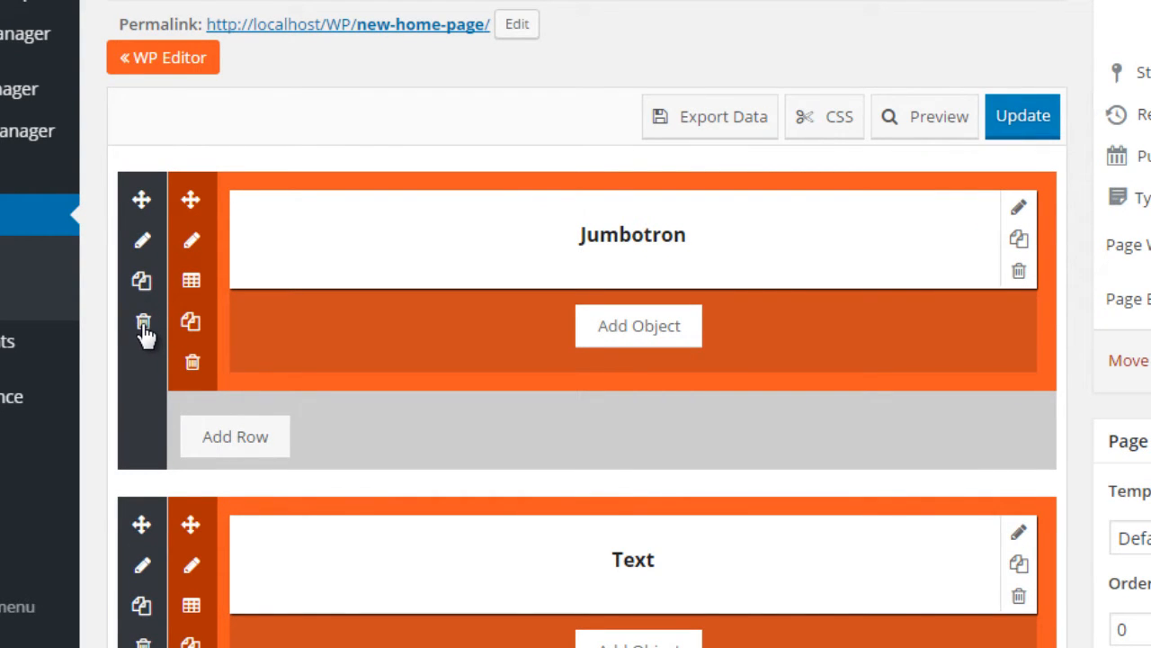
left_click(142, 245)
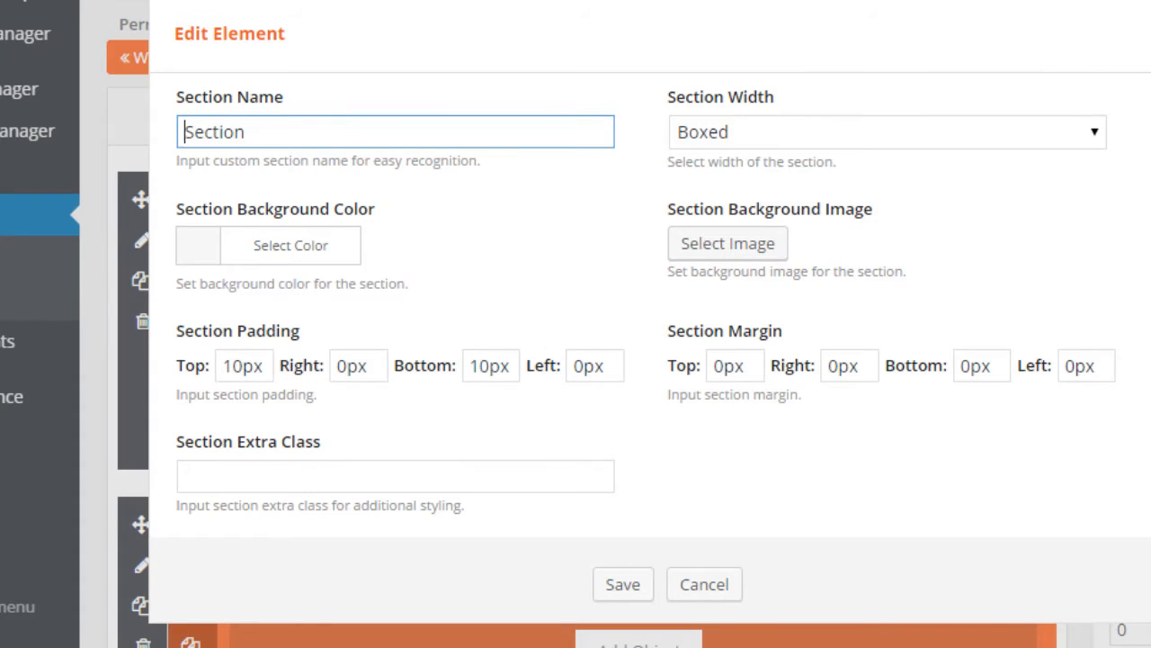
key("Escape")
mouse_move(142, 203)
left_mouse_down()
mouse_move(154, 300)
mouse_move(136, 229)
mouse_move(136, 258)
mouse_move(141, 200)
left_mouse_up()
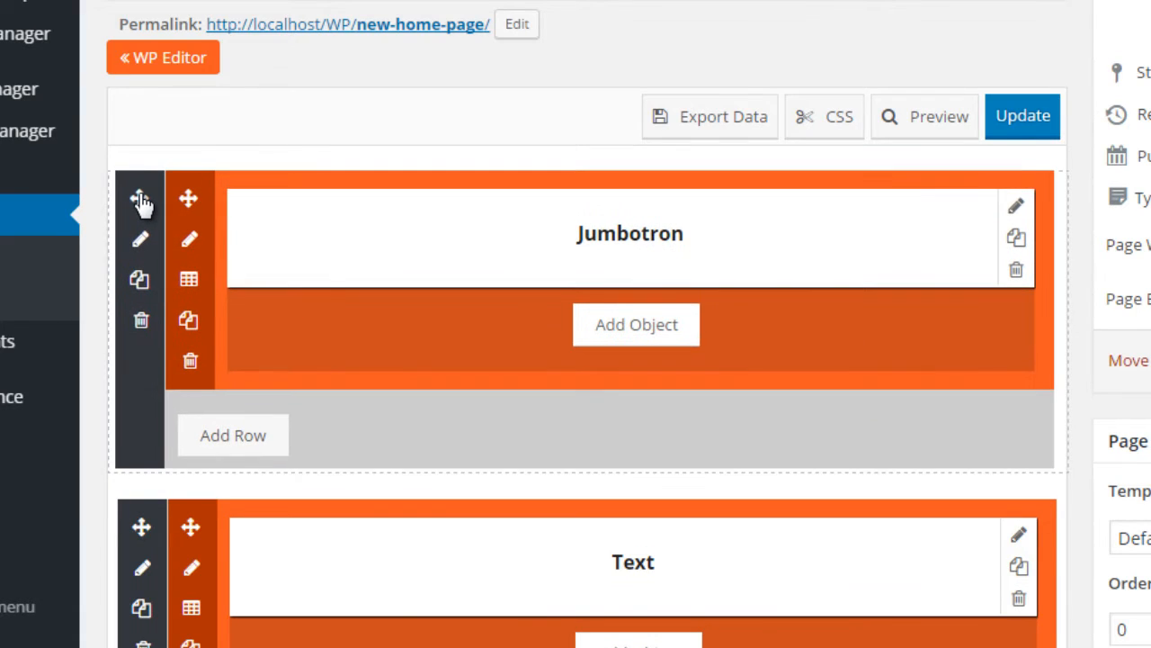
- Delete the section with the three image blocks and the Text section, keeping only the Jumbotron section
scroll(188, 252, "down", 5)
scroll(183, 302, "down", 1)
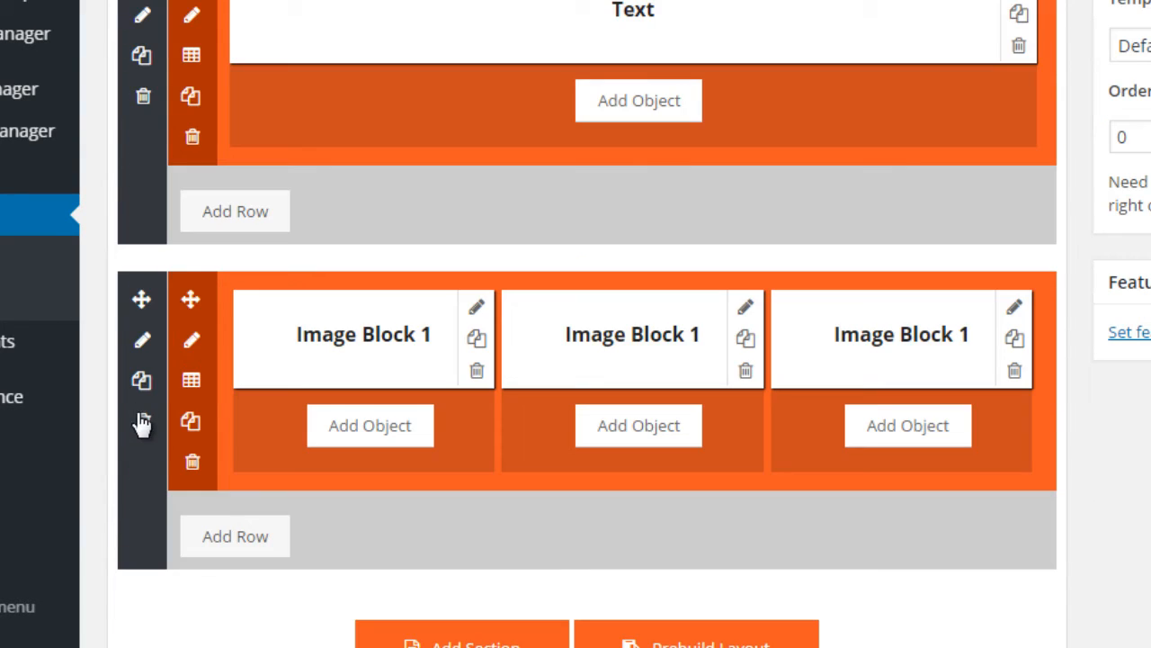
left_click(144, 423)
left_click(733, 3)
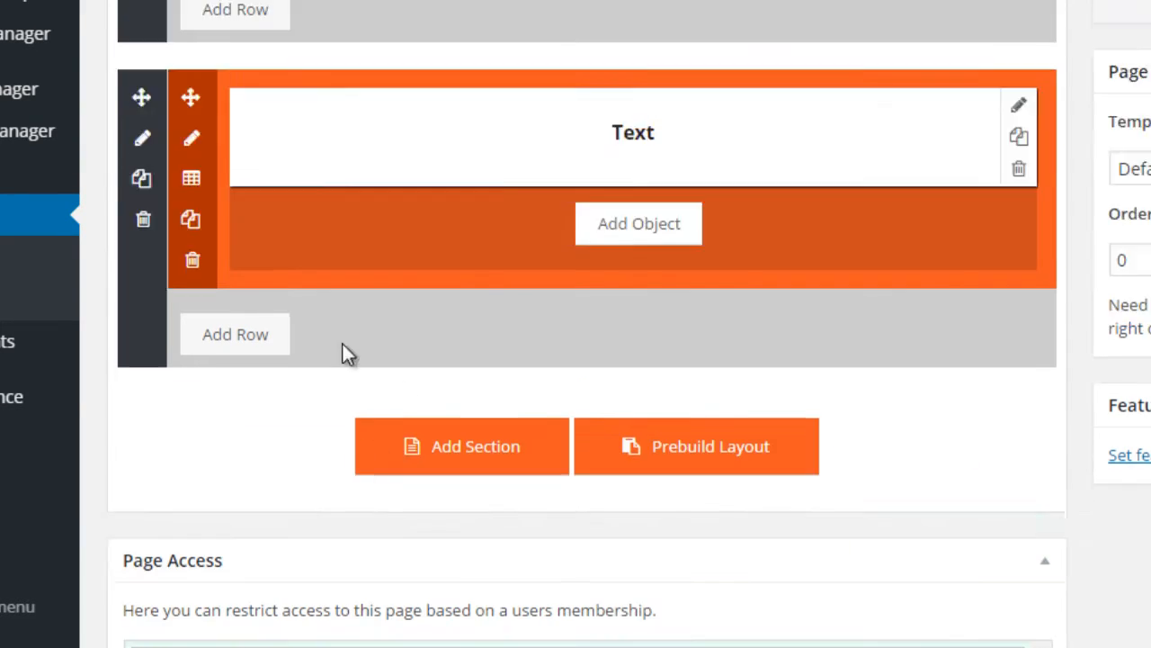
scroll(151, 538, "up", 3)
left_click(143, 525)
left_click(740, 6)
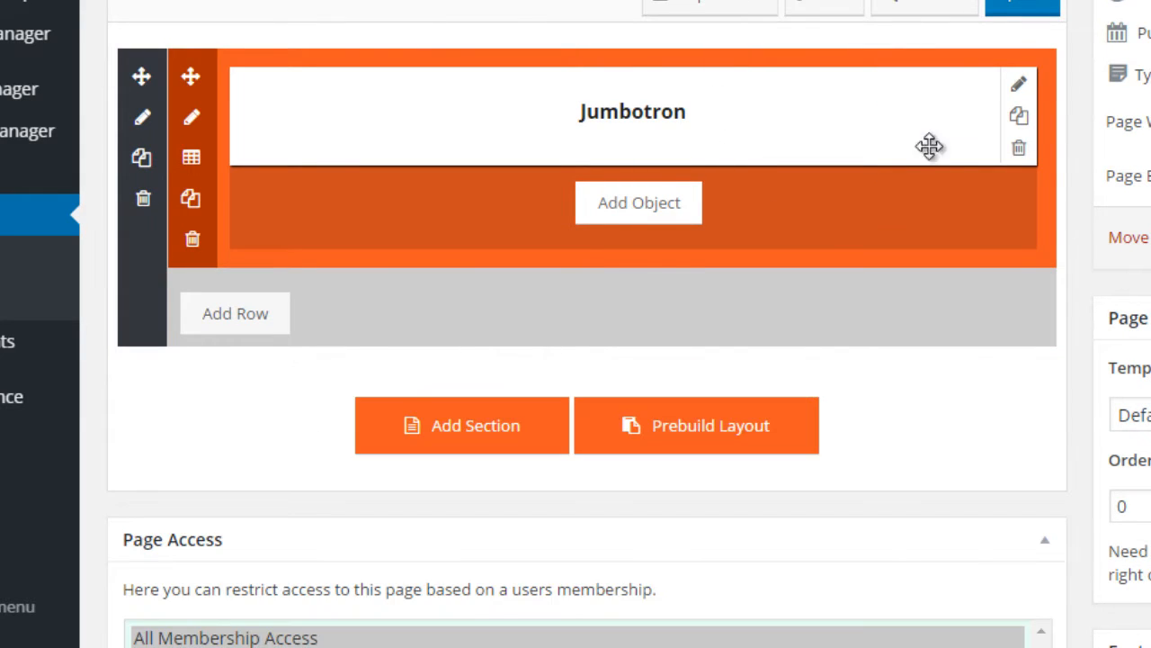
- Update the page and view the published "new home page" in another browser tab to check its layout
scroll(1141, 244, "up", 1)
left_click(163, 58)
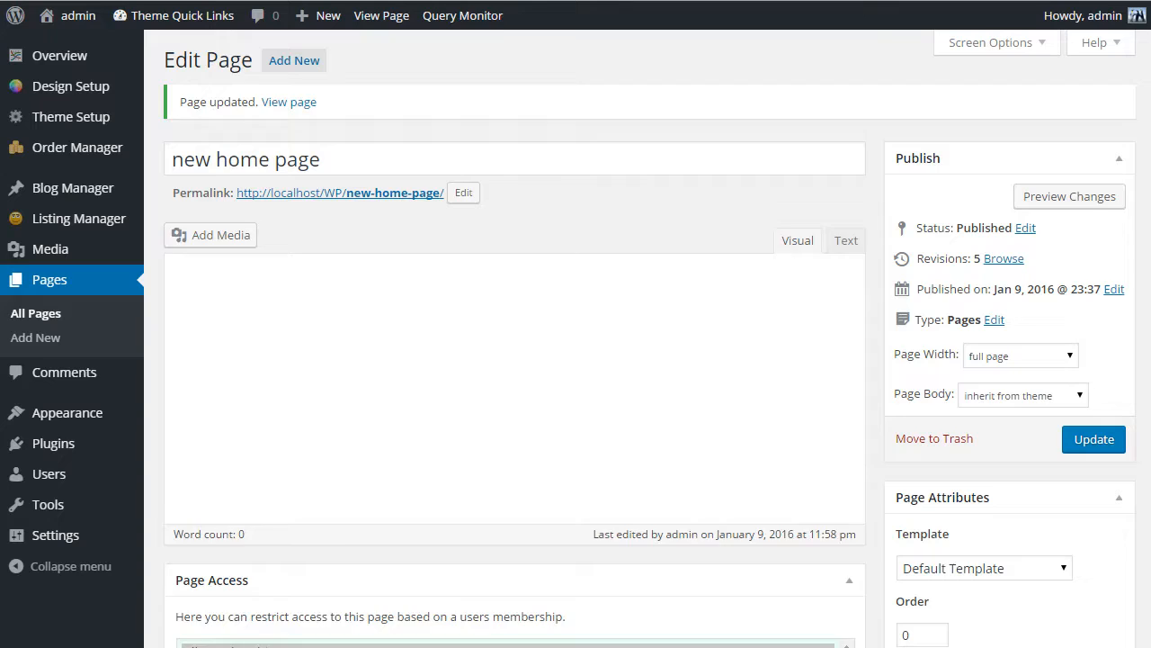
right_click(407, 194)
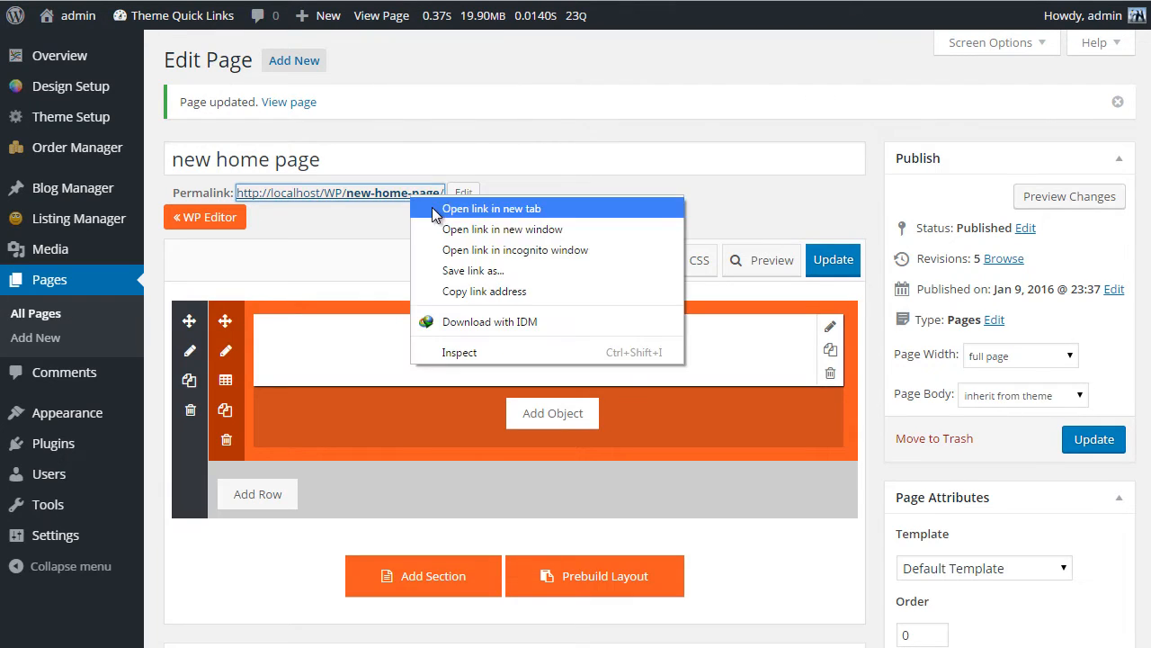
key("Escape")
key("ctrl+Tab")
scroll(701, 247, "down", 2)
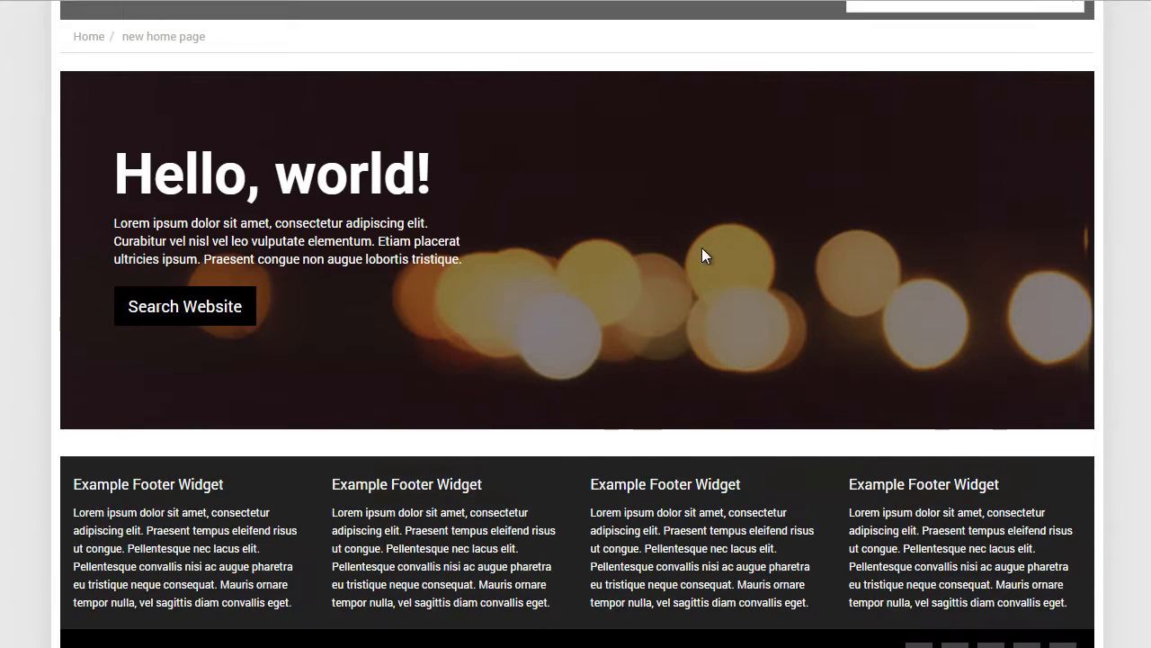
scroll(527, 284, "up", 1)
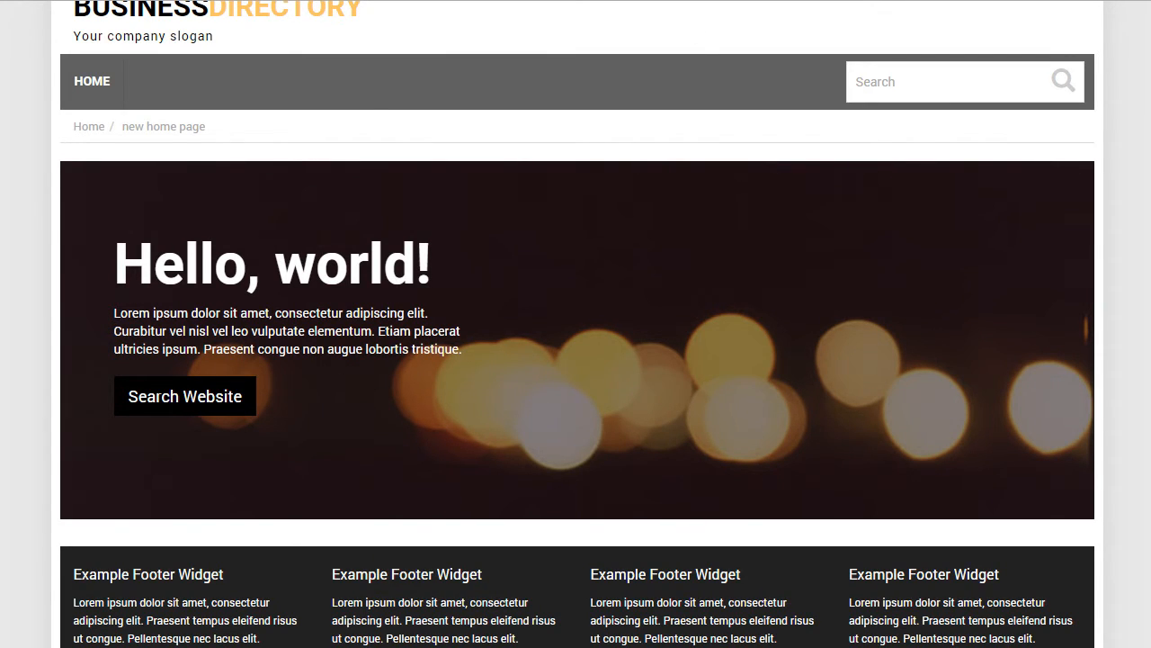
- Return to the page editor and browse the object library for the Jumbotron's row, from Headers through Dynamic Content
key("ctrl+Tab")
scroll(426, 302, "down", 1)
scroll(441, 278, "up", 1)
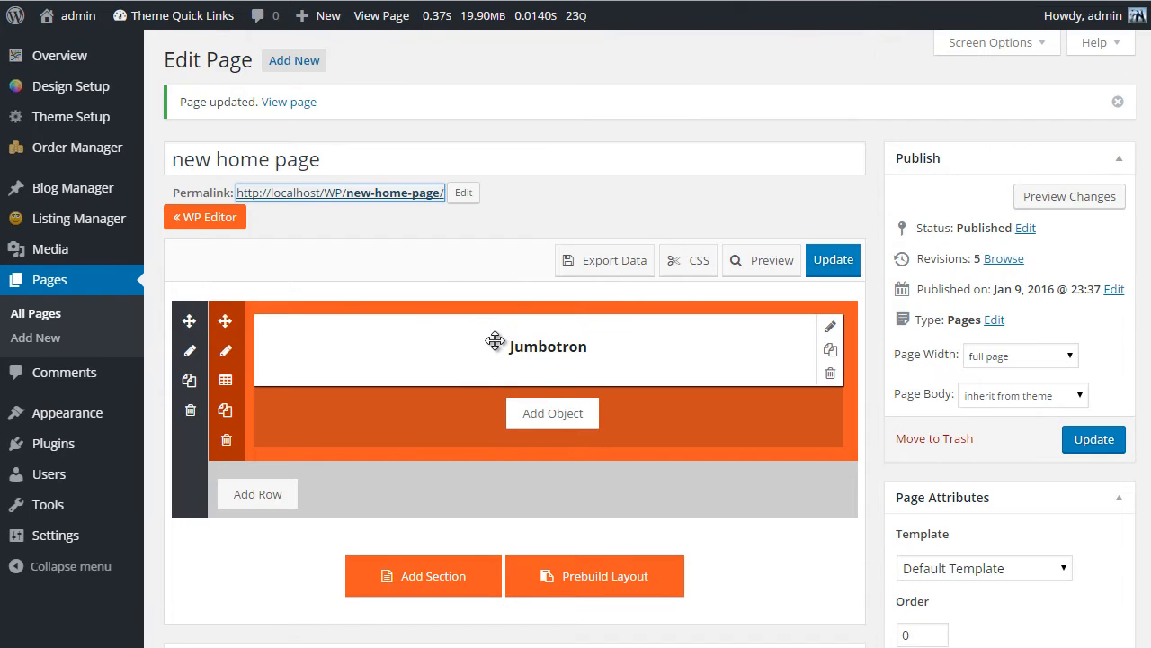
mouse_move(530, 366)
left_mouse_down()
mouse_move(490, 355)
mouse_move(540, 368)
left_mouse_up()
left_click(554, 415)
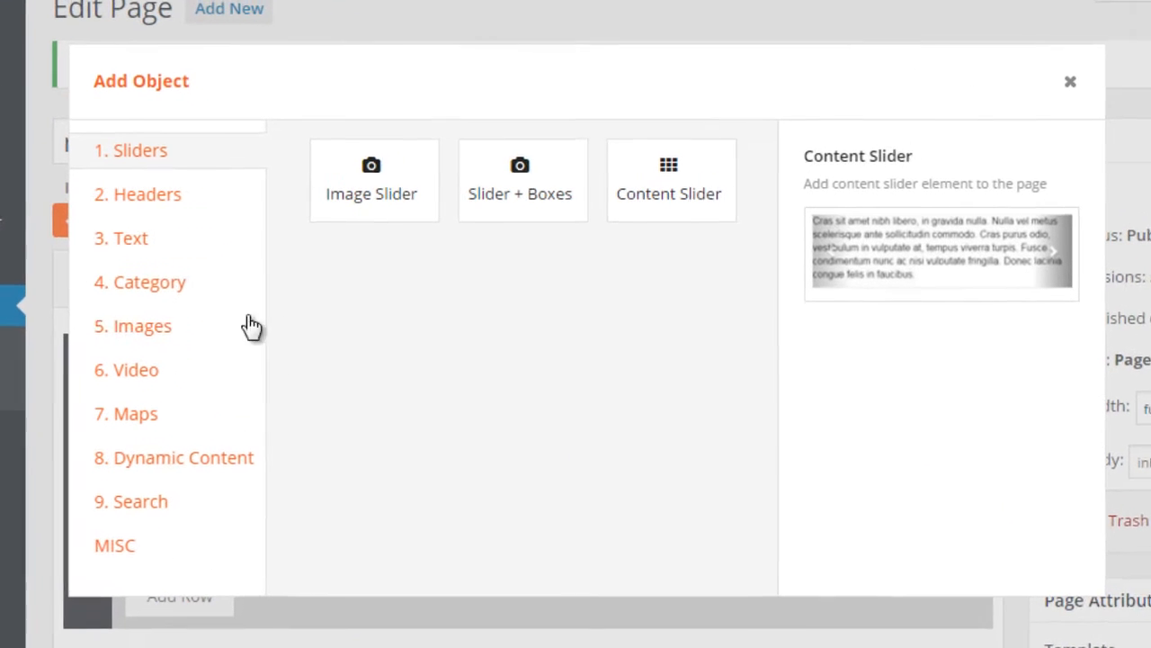
left_click(166, 197)
left_click(162, 240)
left_click(158, 282)
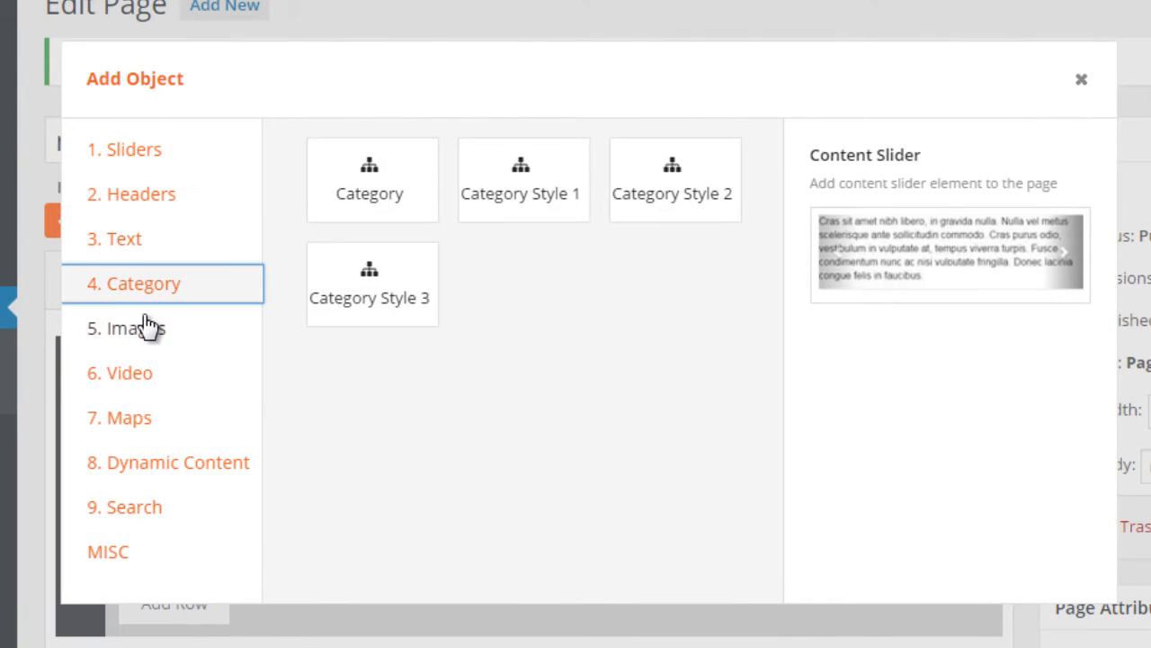
left_click(146, 327)
left_click(149, 376)
left_click(147, 420)
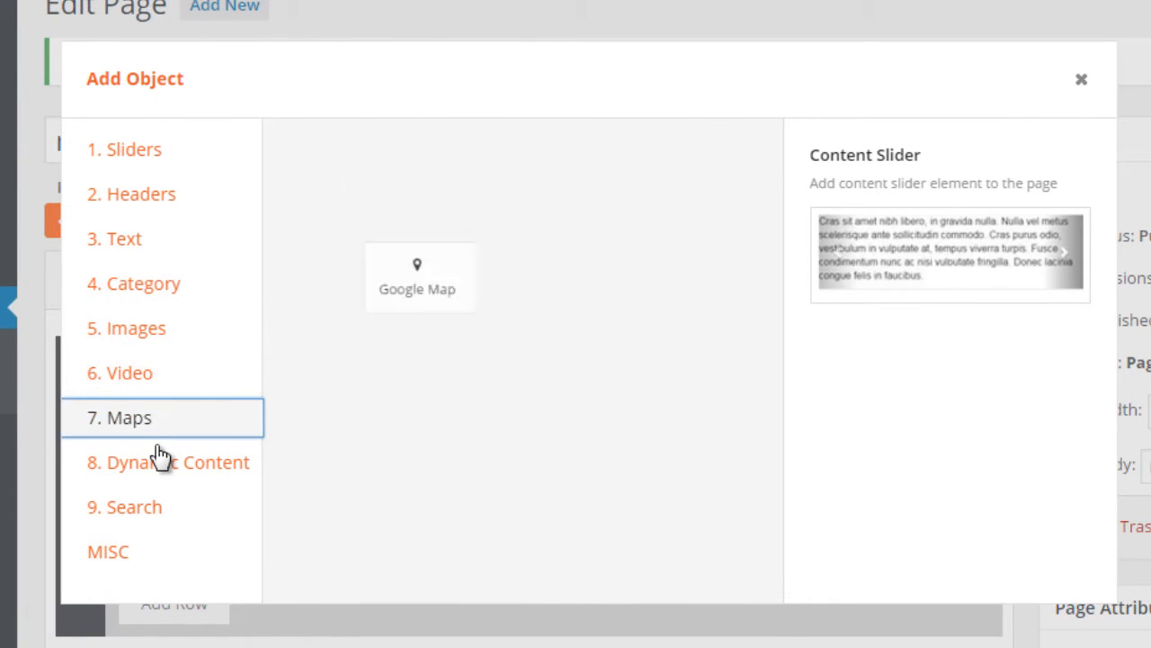
left_click(159, 460)
- Preview the available objects in the categories from Sliders to Maps, and close the object library without adding anything
left_click(154, 164)
mouse_move(330, 165)
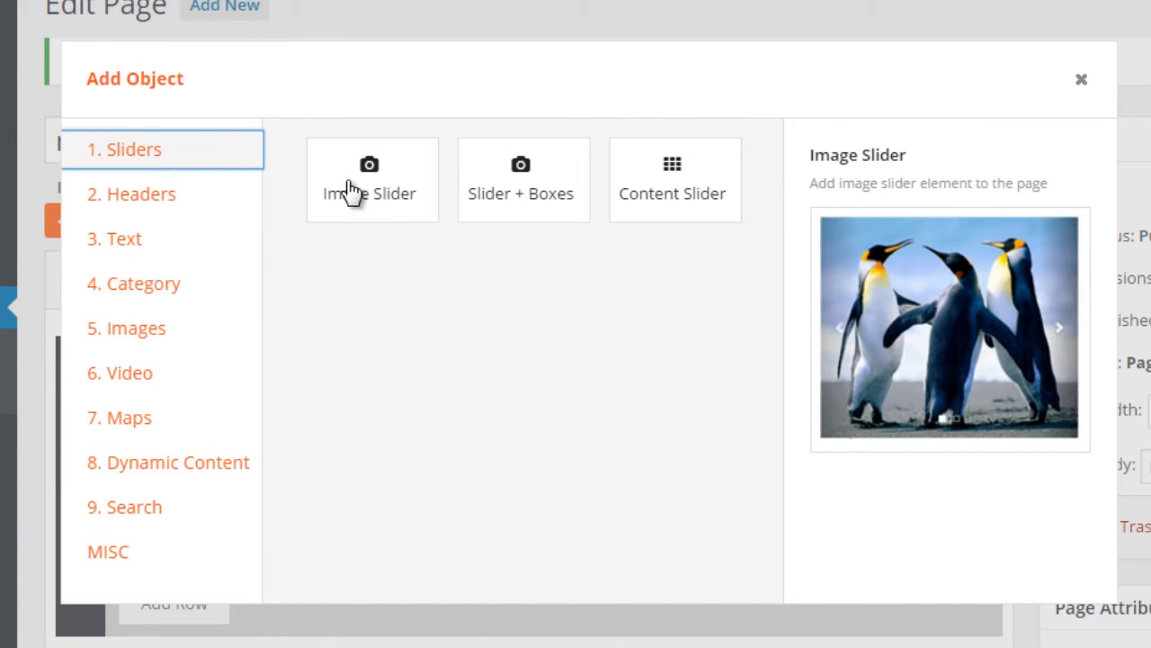
mouse_move(531, 194)
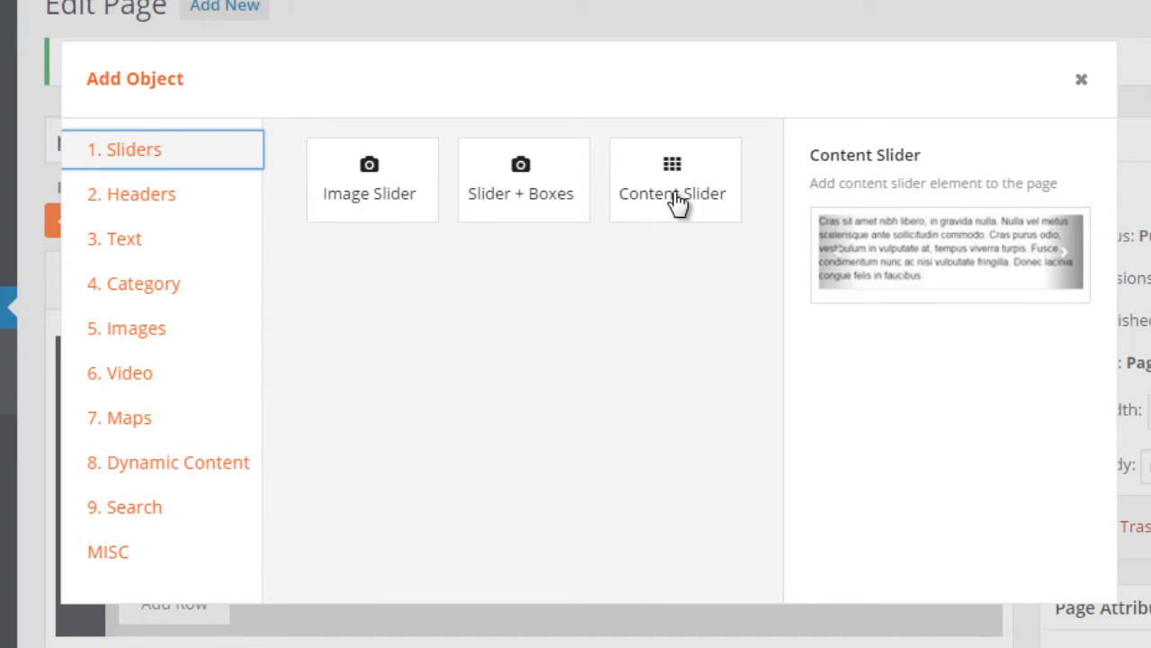
left_click(146, 205)
left_click(179, 239)
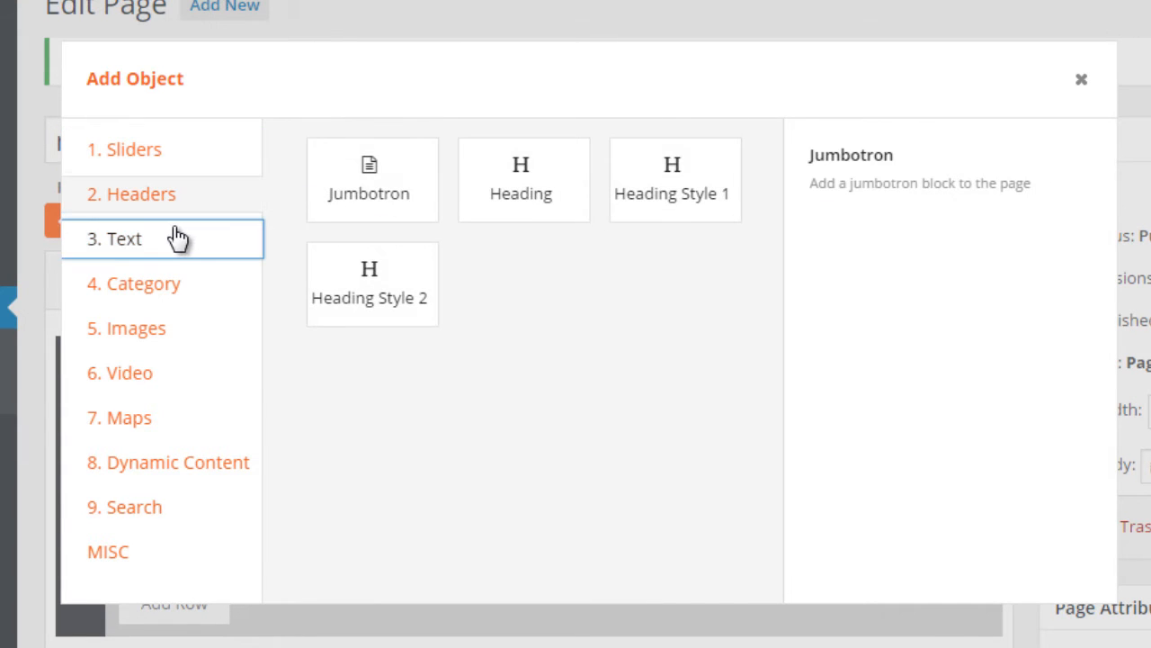
mouse_move(393, 289)
left_click(146, 295)
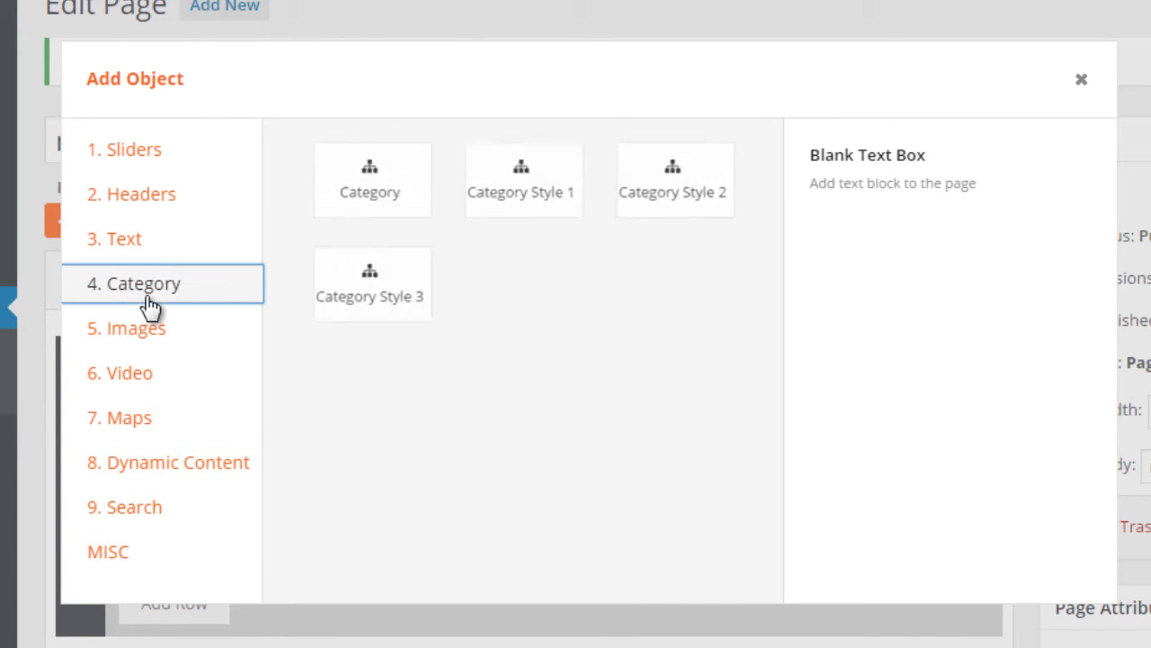
left_click(153, 346)
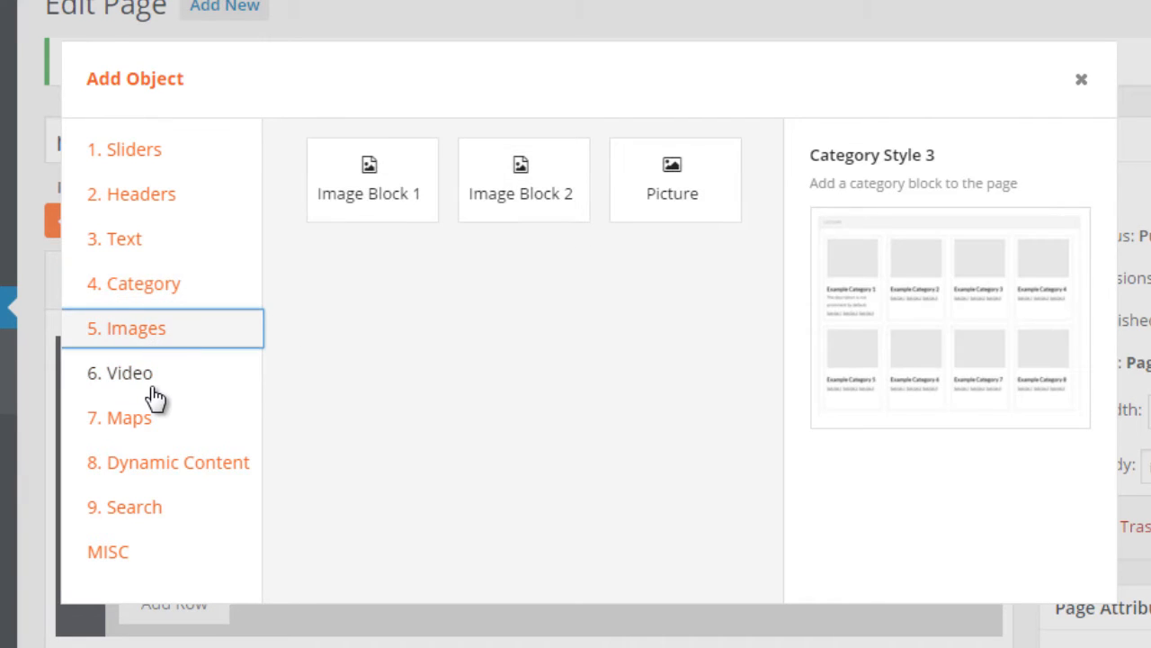
left_click(150, 383)
left_click(153, 425)
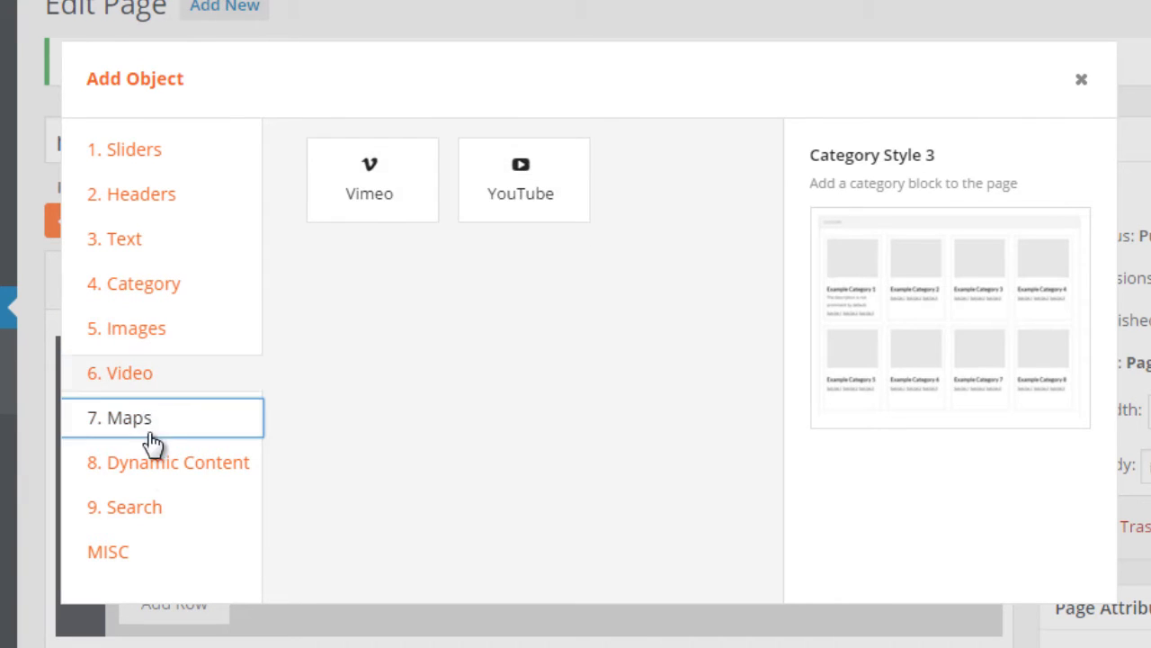
left_click(151, 167)
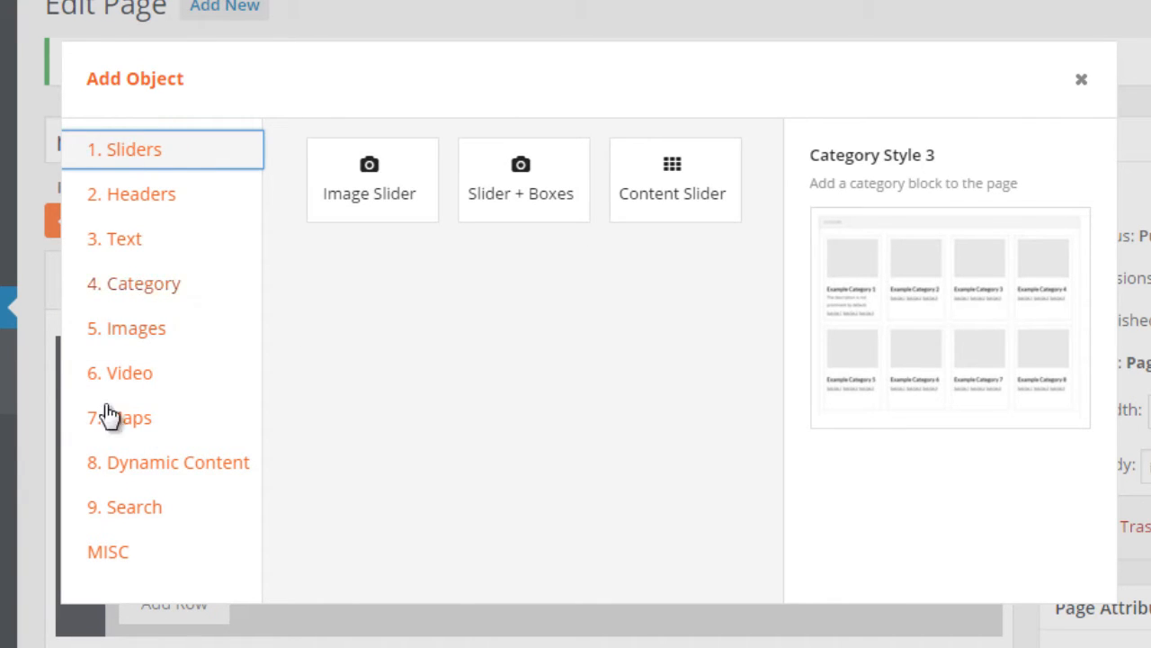
left_click(1082, 81)
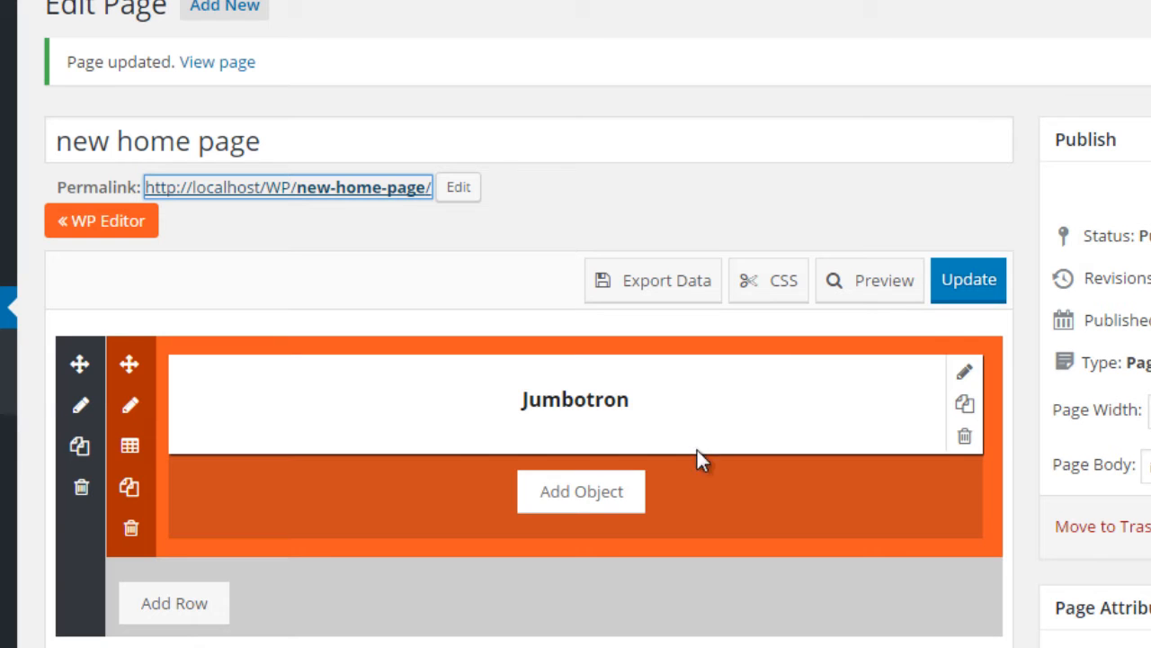
- Replace the Jumbotron object with a Heading Style 1 object, saving it with its default options
left_click(965, 436)
left_click(673, 89)
left_click(575, 411)
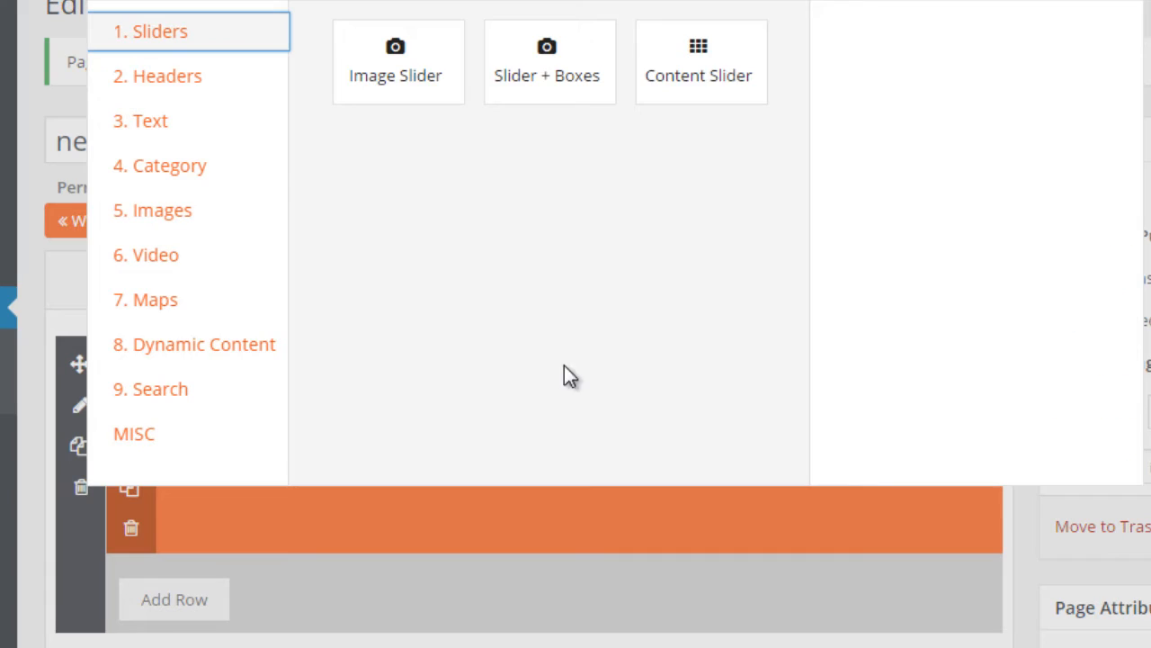
left_click(126, 79)
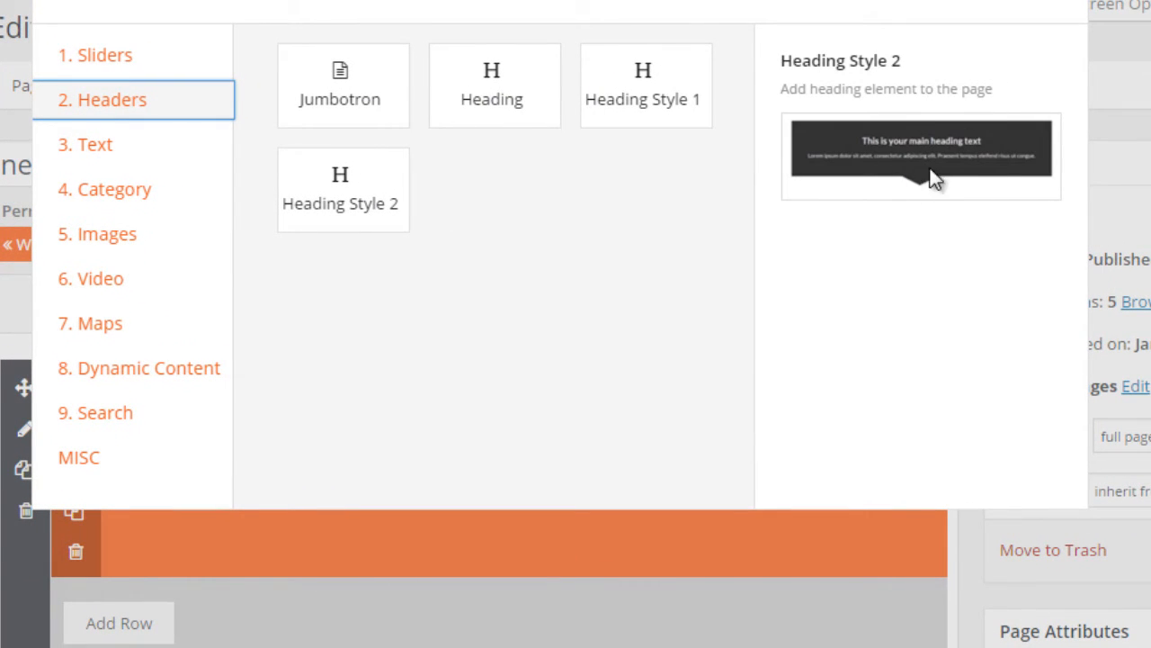
left_click(637, 87)
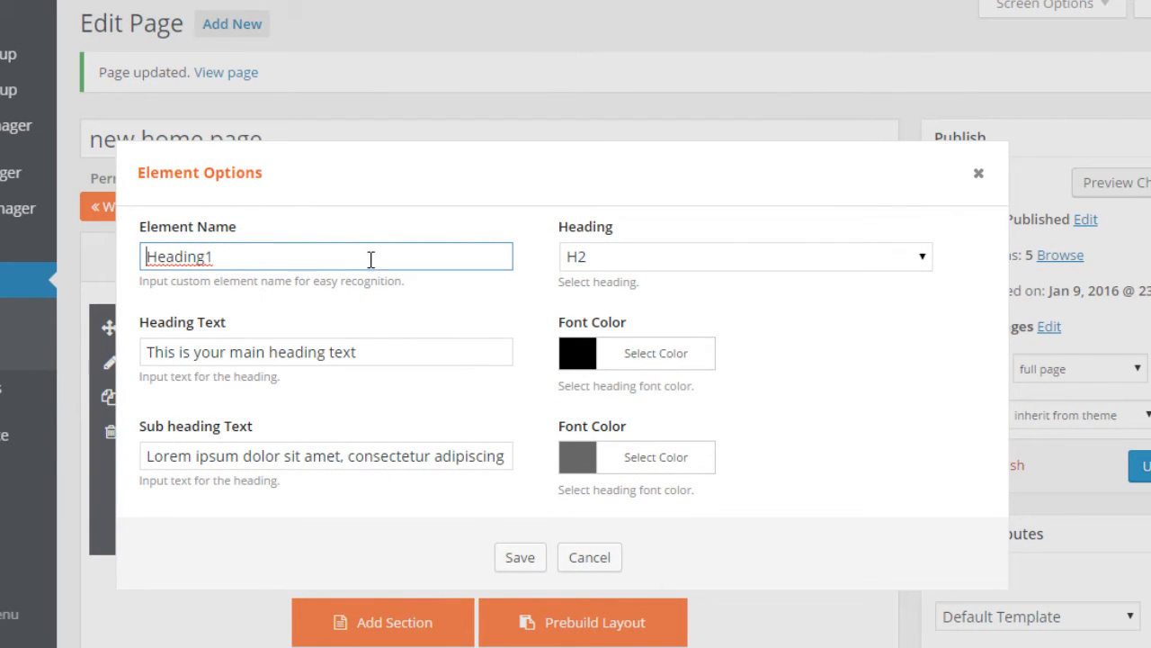
left_click(522, 561)
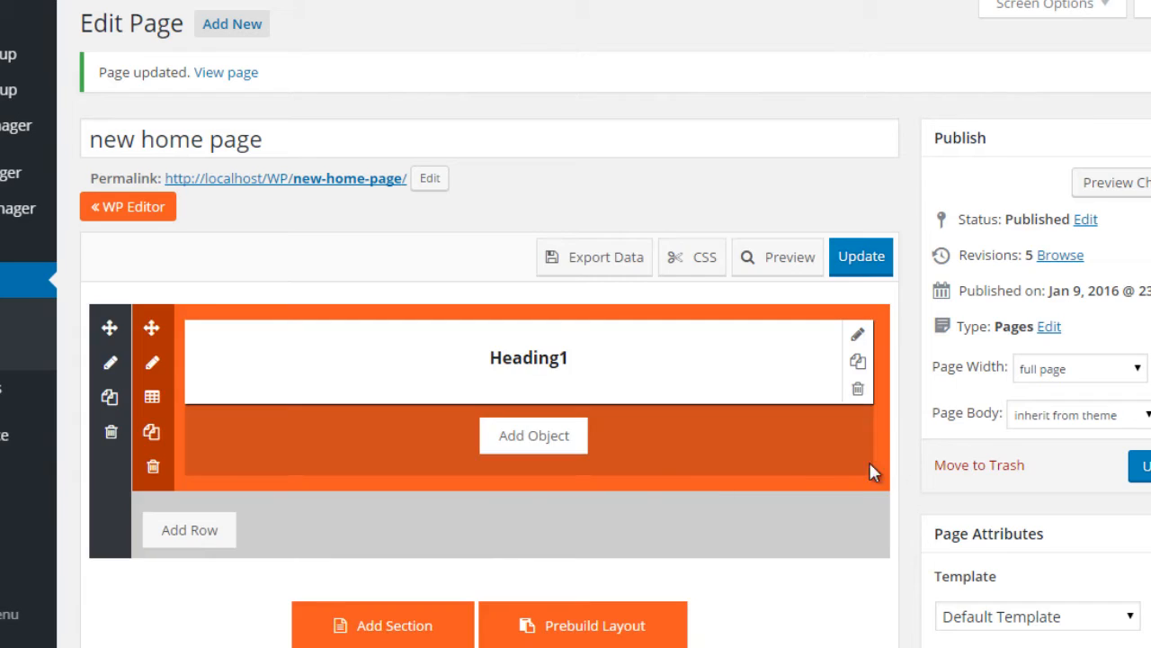
- Update the page and view the Heading Style 1 object on the published page
left_click(1146, 466)
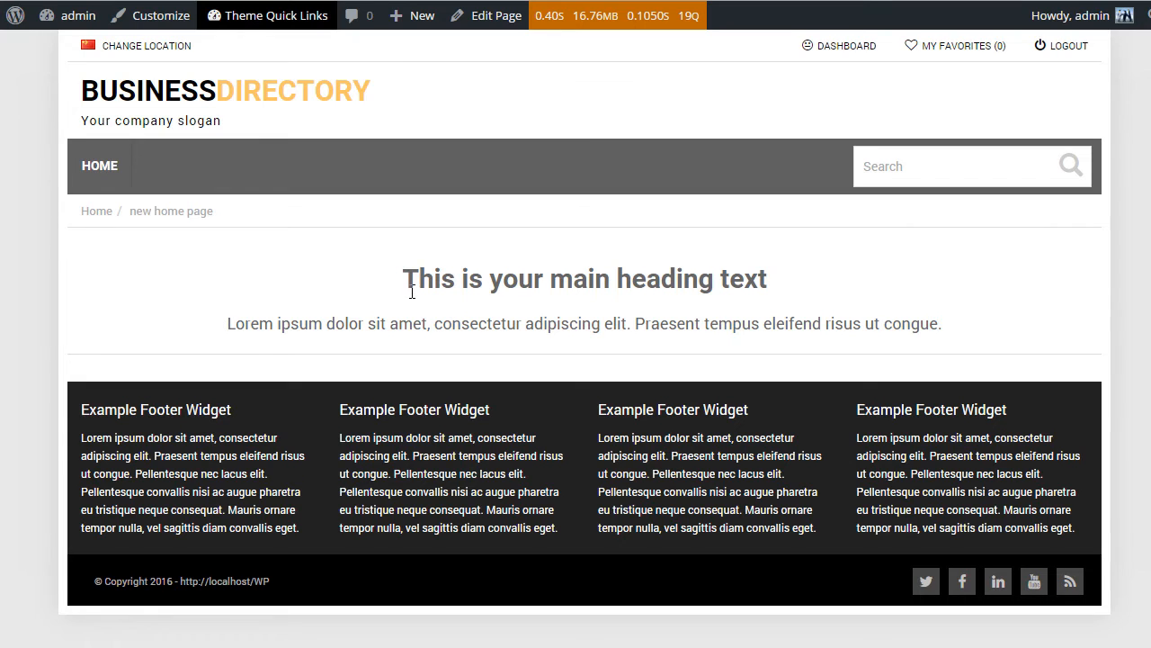
left_click_drag(412, 291, 624, 301)
left_click(624, 301)
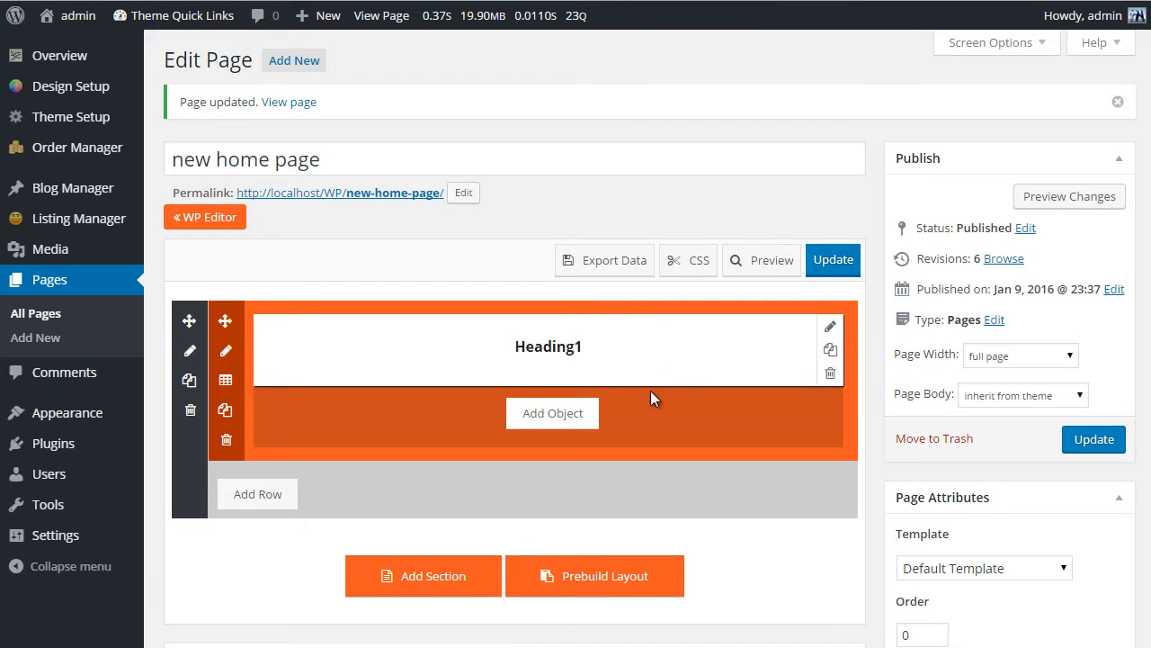
- Add a Category object with its default options below the heading and update the page
scroll(650, 398, "down", 2)
scroll(642, 357, "up", 2)
left_click(562, 419)
left_click(266, 182)
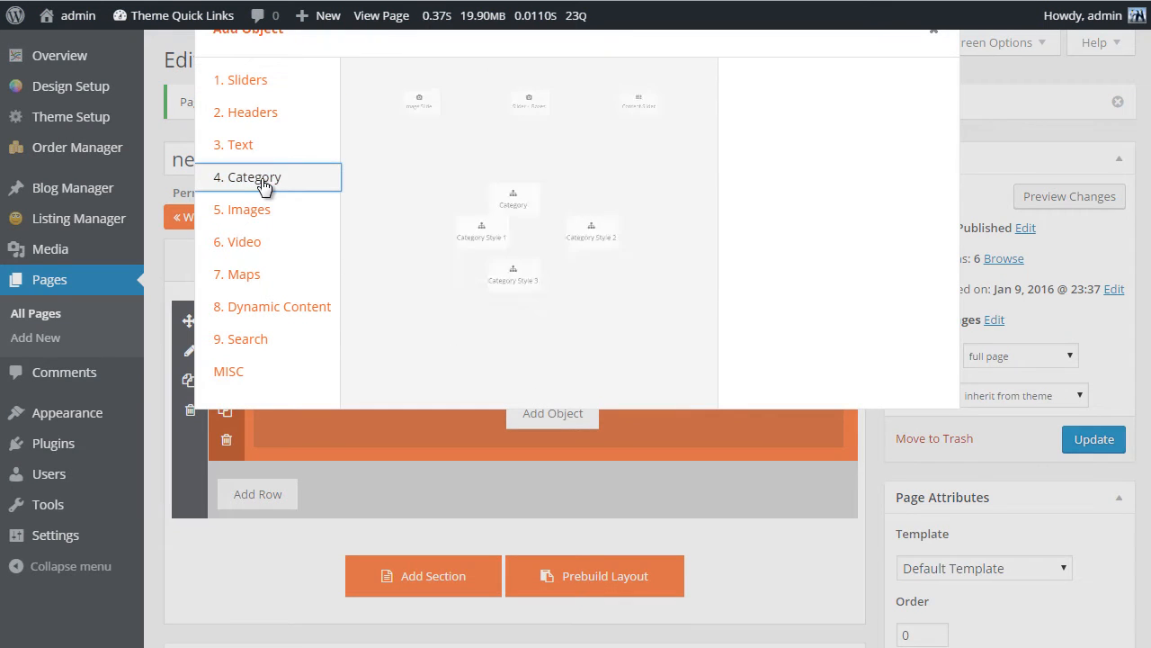
left_click_drag(370, 55, 373, 146)
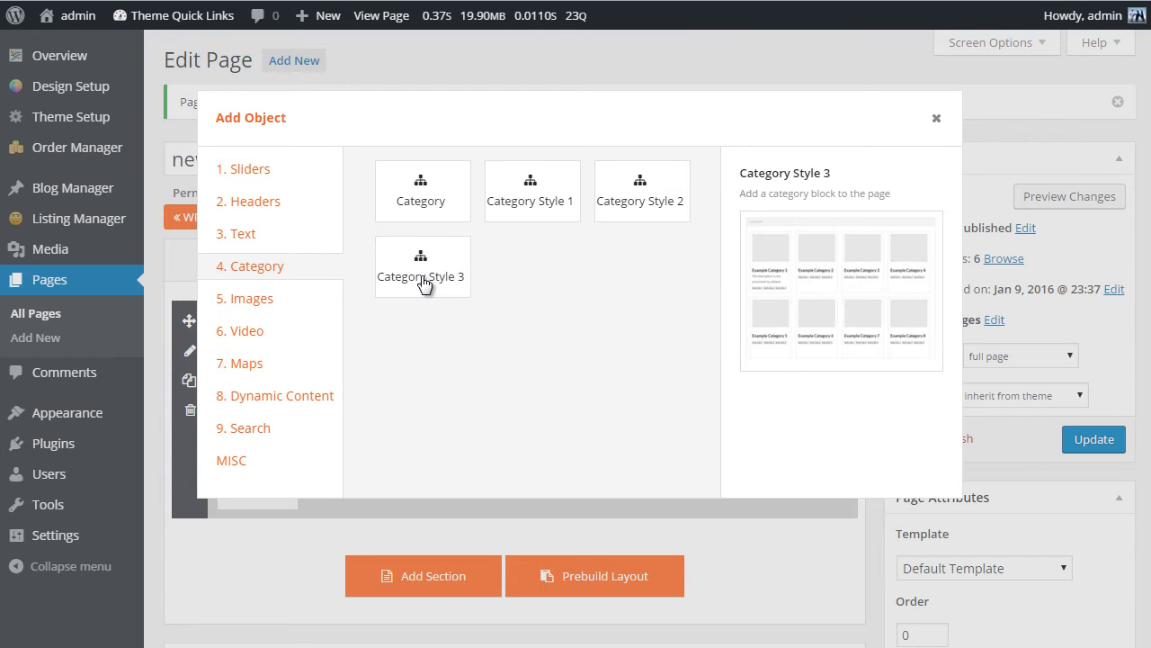
left_click(428, 196)
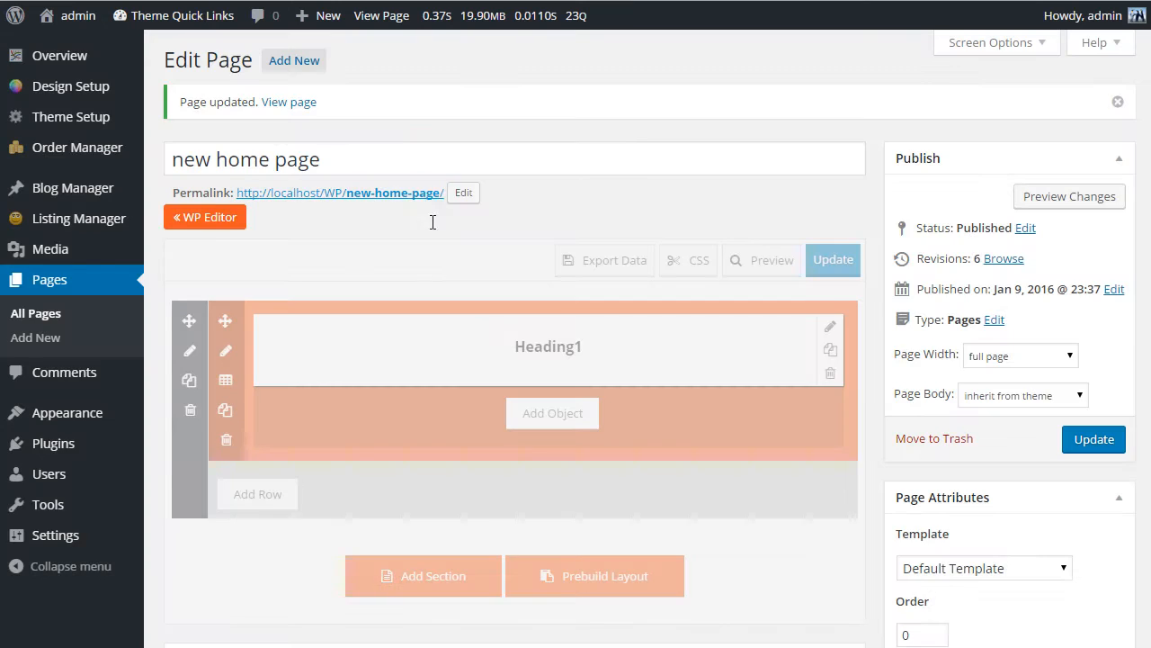
left_click(542, 553)
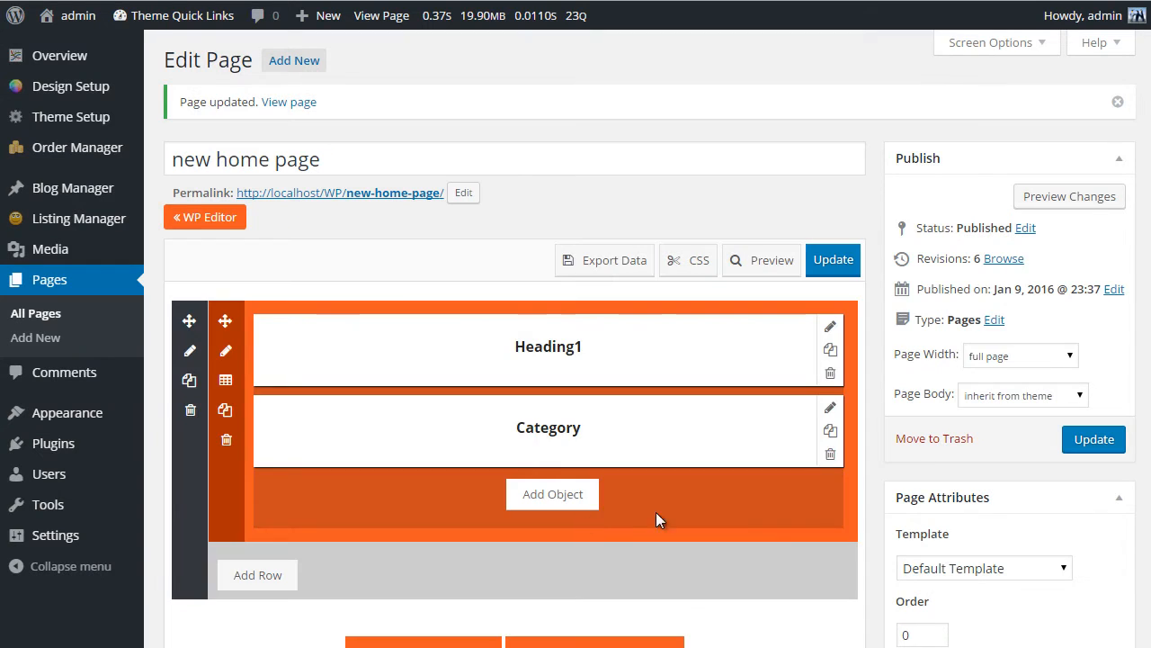
left_click(1093, 440)
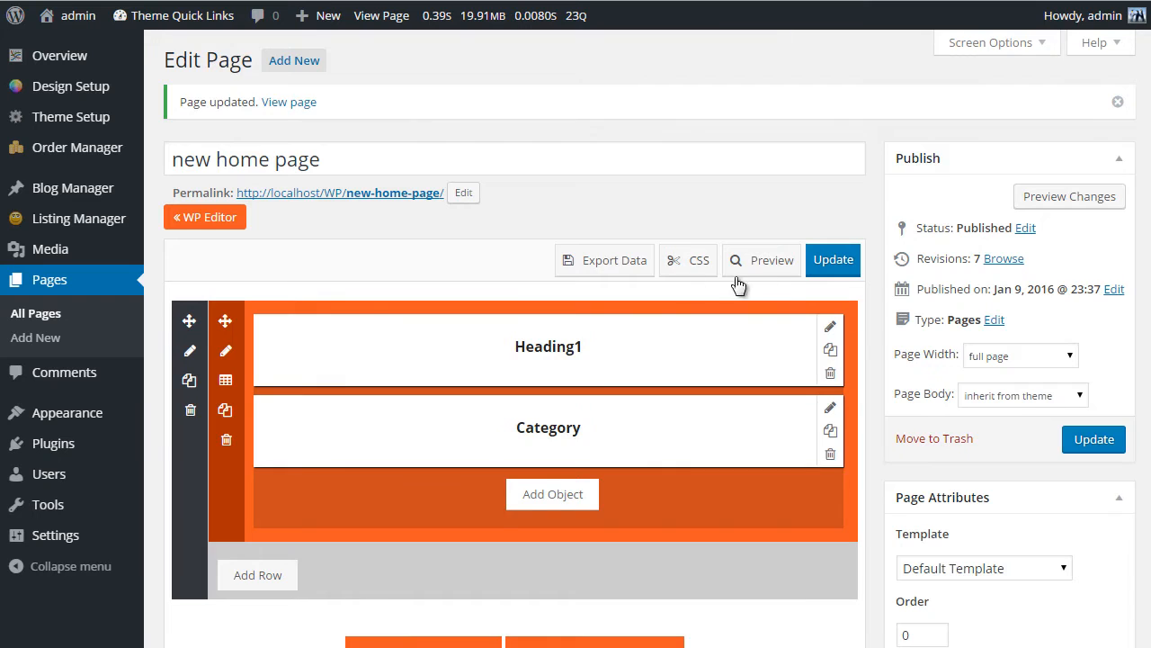
- Add a Carousel object from the Dynamic Content group below the Category object, keeping its default options
scroll(589, 411, "down", 1)
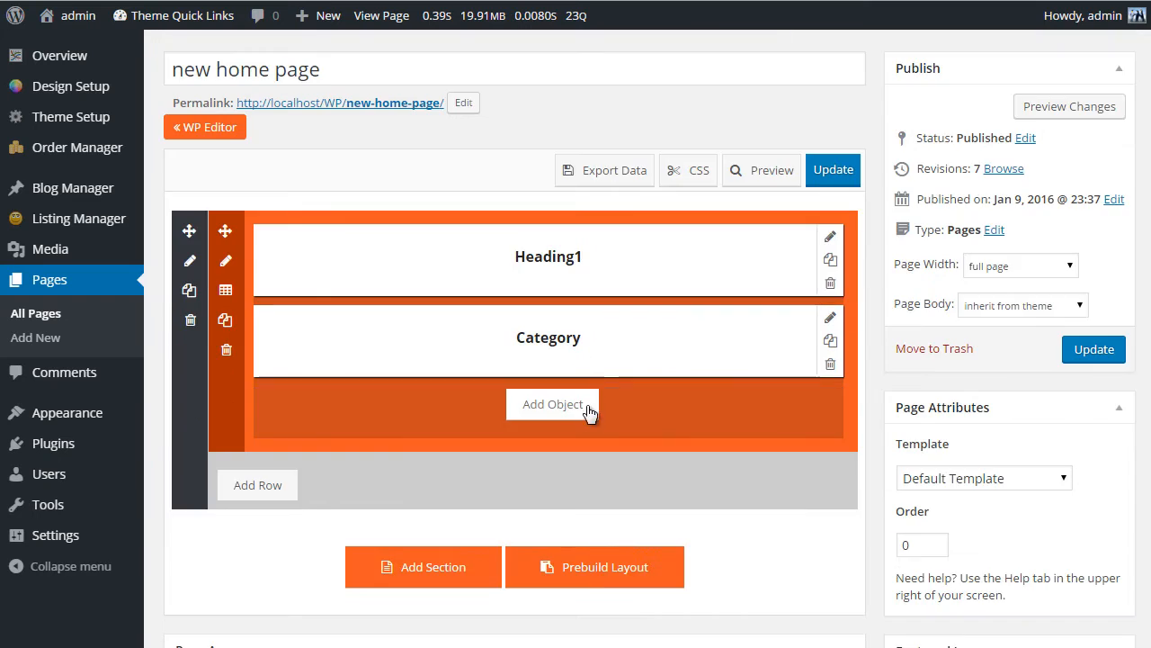
left_click(548, 410)
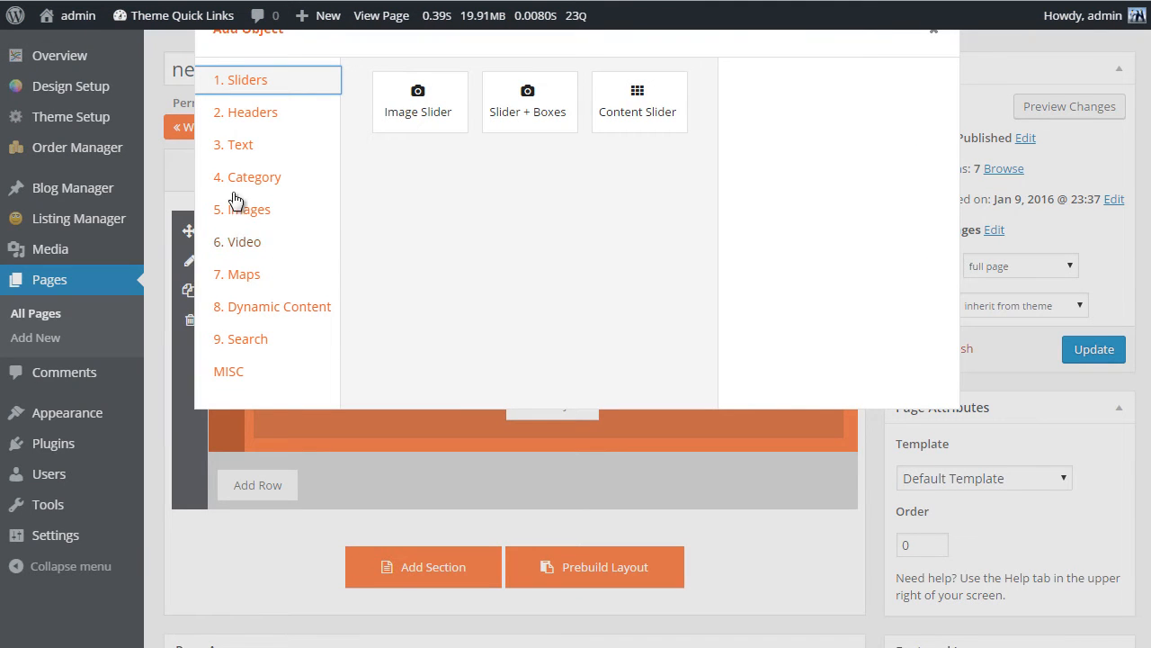
left_click(256, 147)
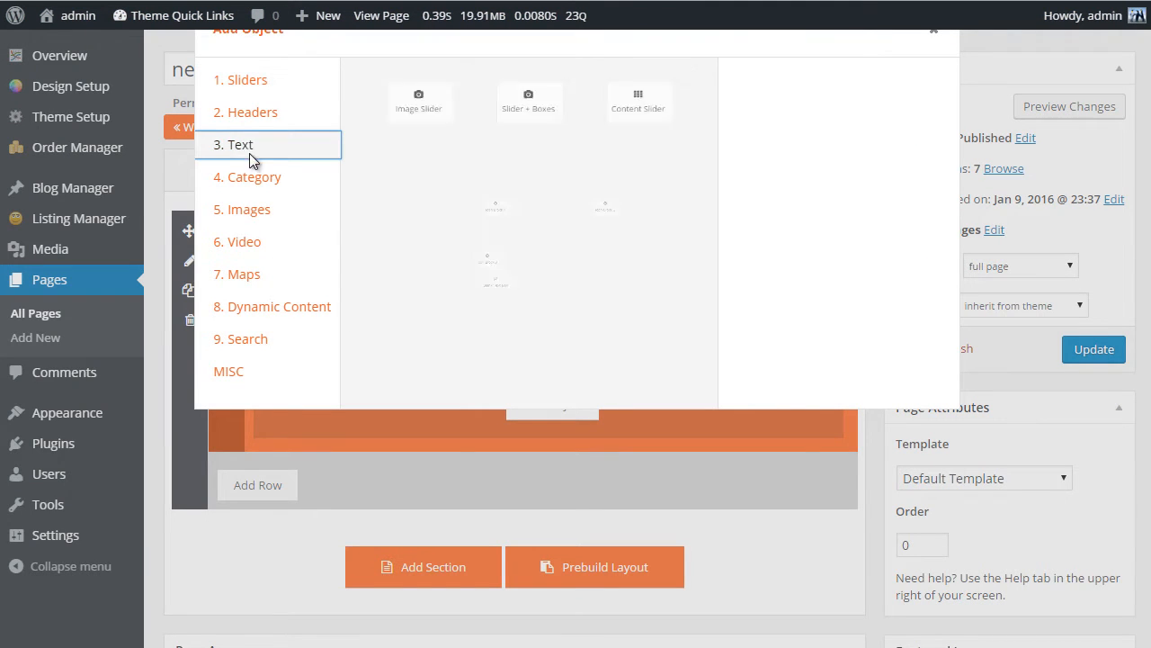
left_click(260, 316)
mouse_move(522, 108)
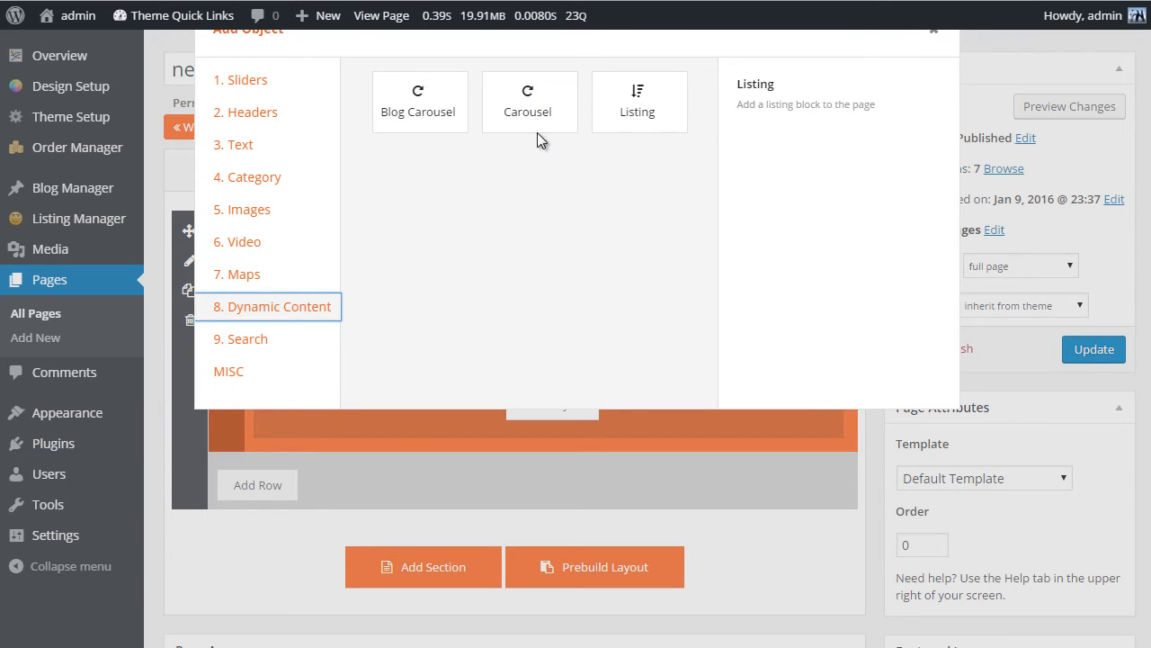
left_click(535, 110)
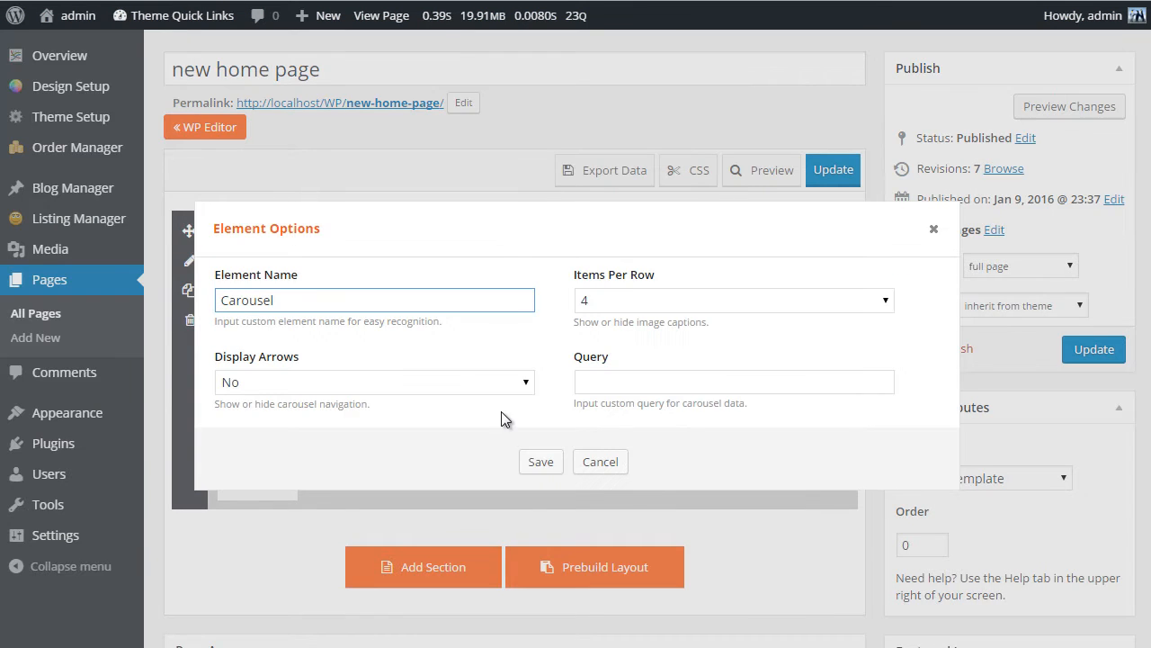
left_click(541, 461)
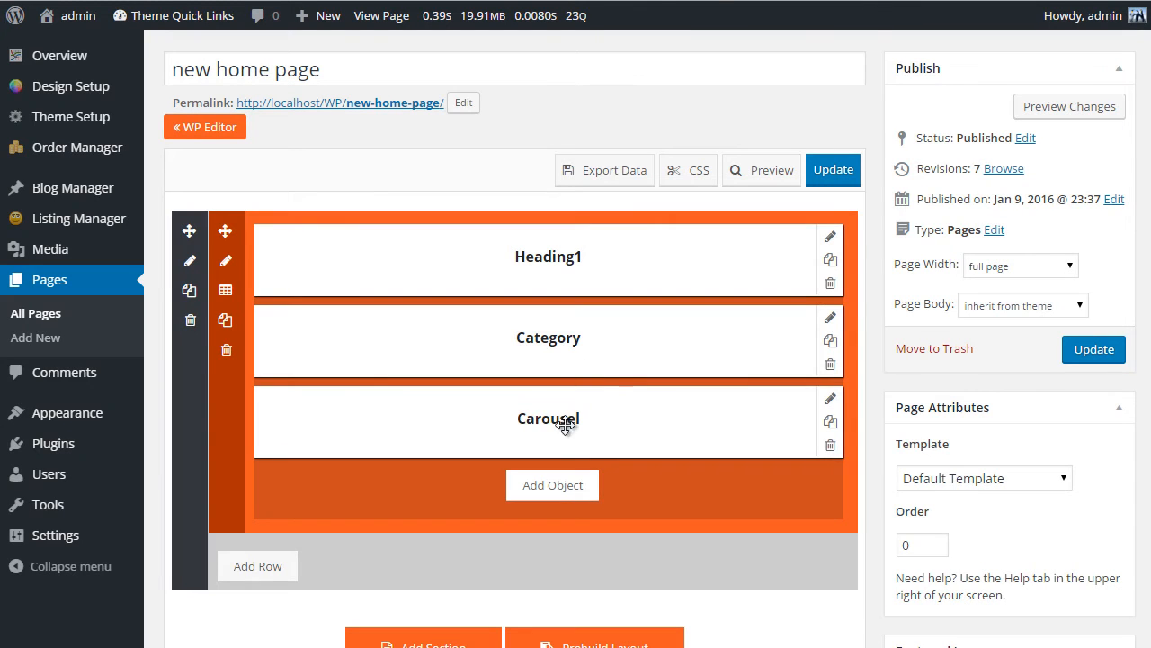
- Review the options of the Carousel and Category objects, closing each dialog without changes
left_click(831, 401)
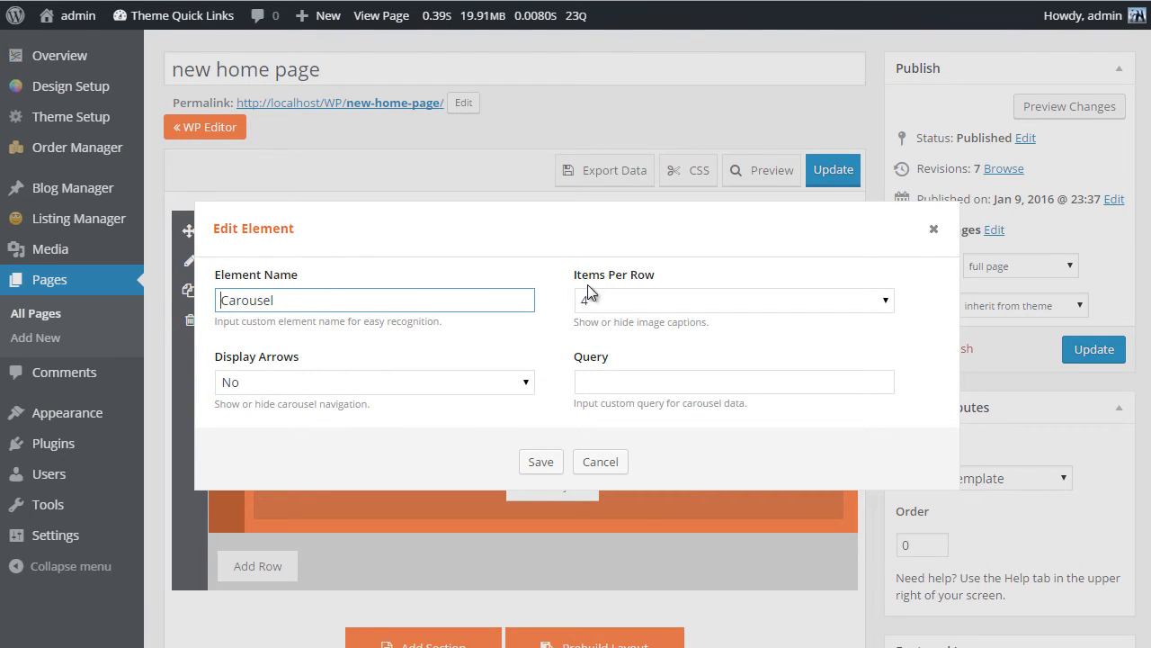
left_click(600, 463)
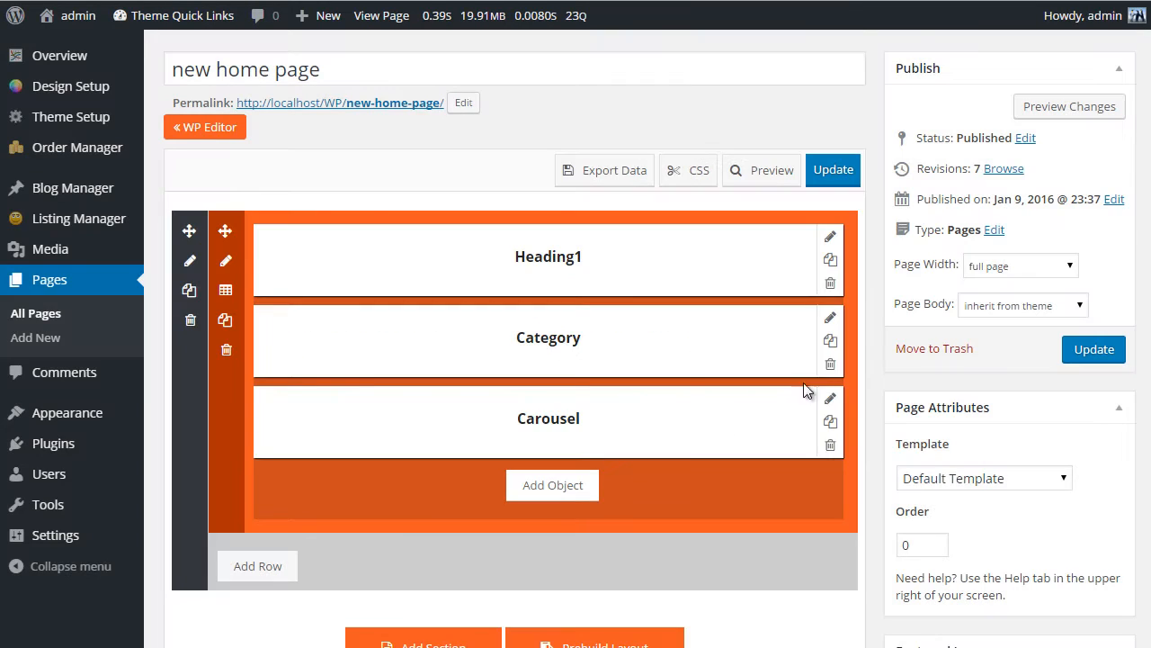
left_click(830, 319)
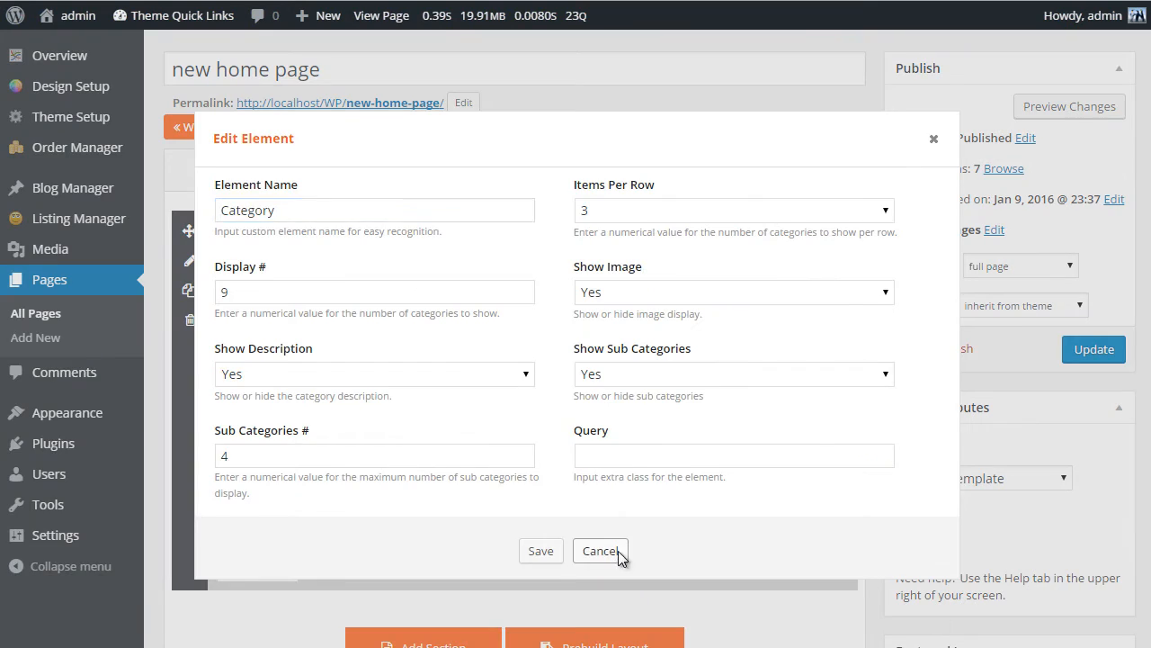
left_click(618, 551)
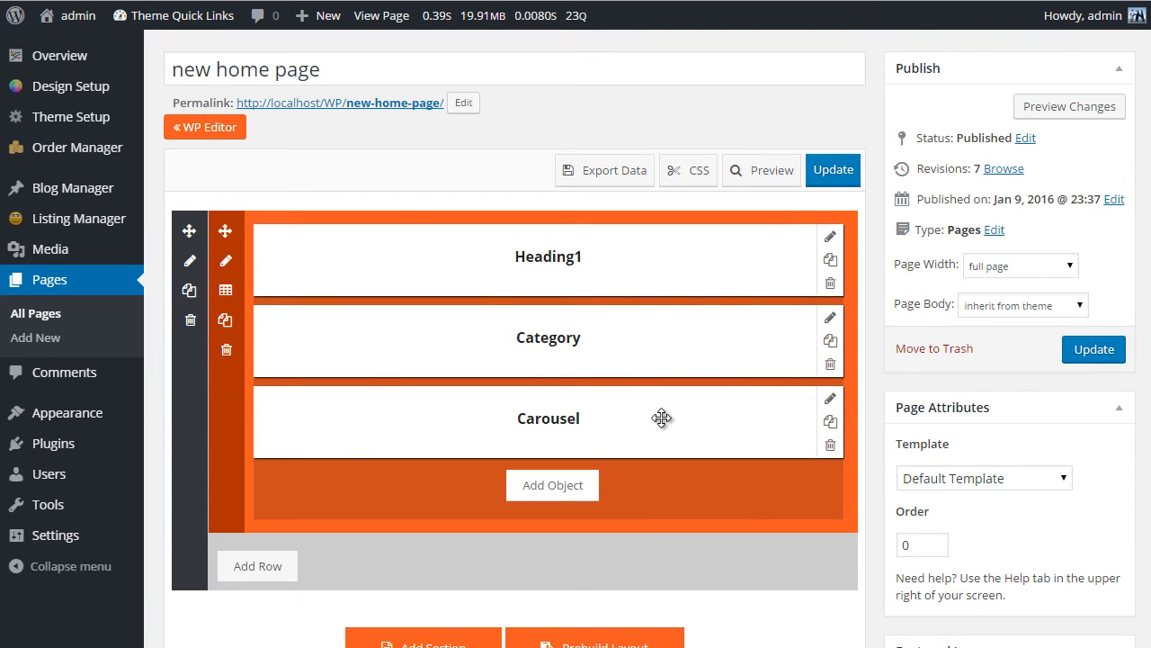
- Update the page with the Carousel placed above the Category object and check the layout on the published page
left_click(1087, 359)
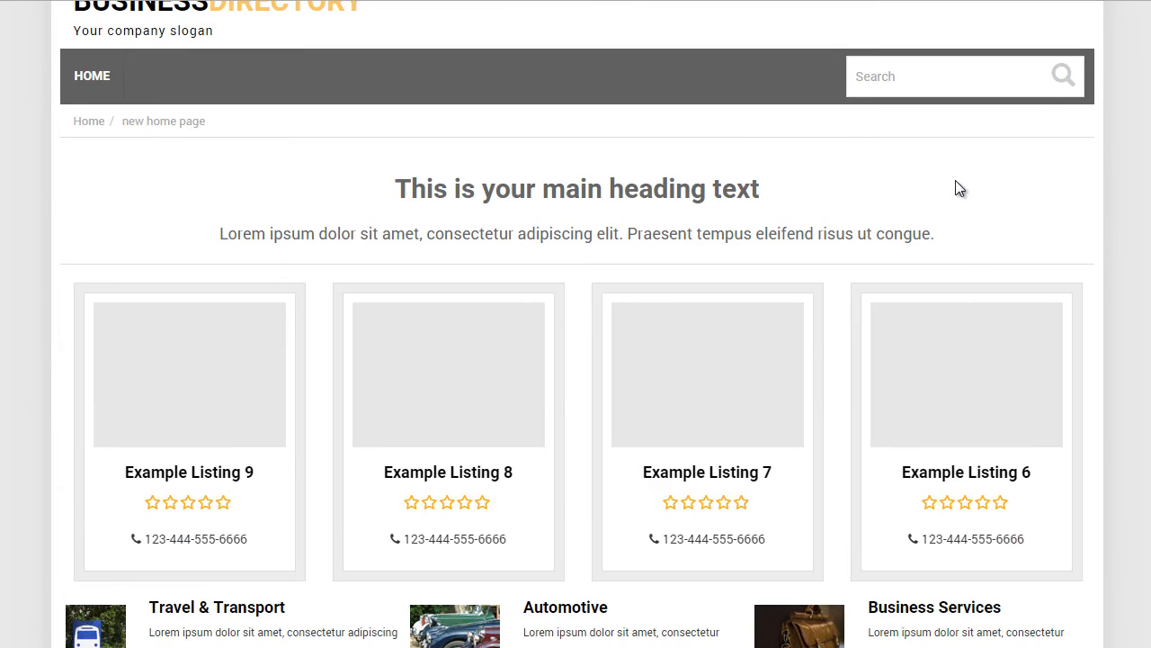
scroll(899, 270, "down", 4)
scroll(633, 365, "up", 2)
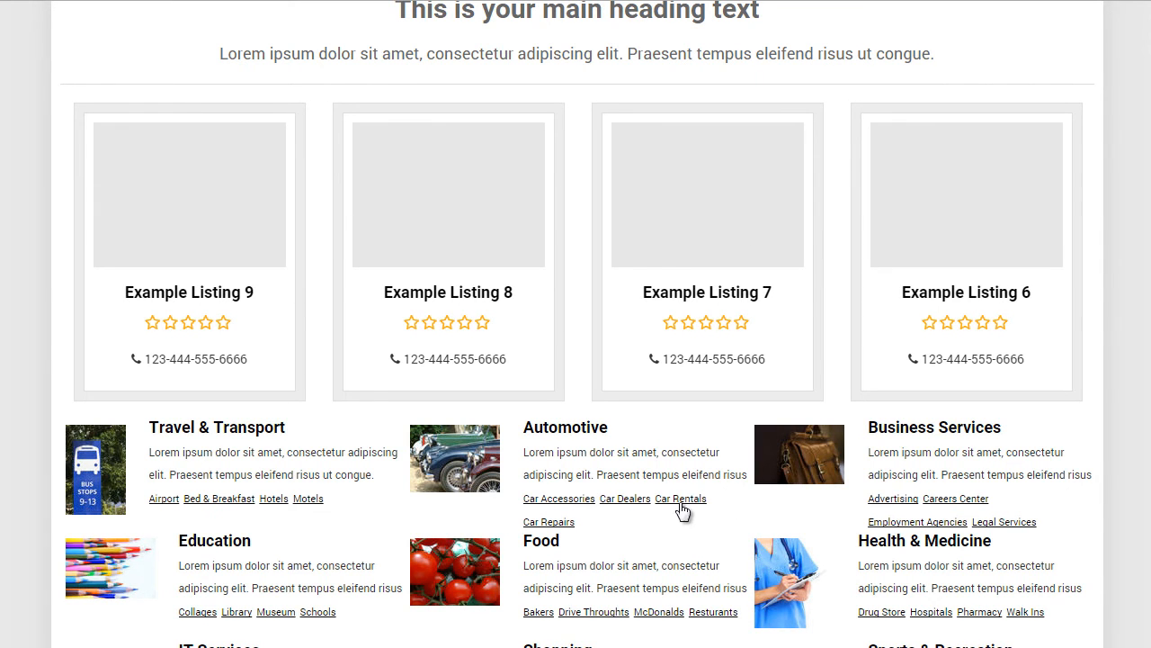
scroll(789, 321, "down", 1)
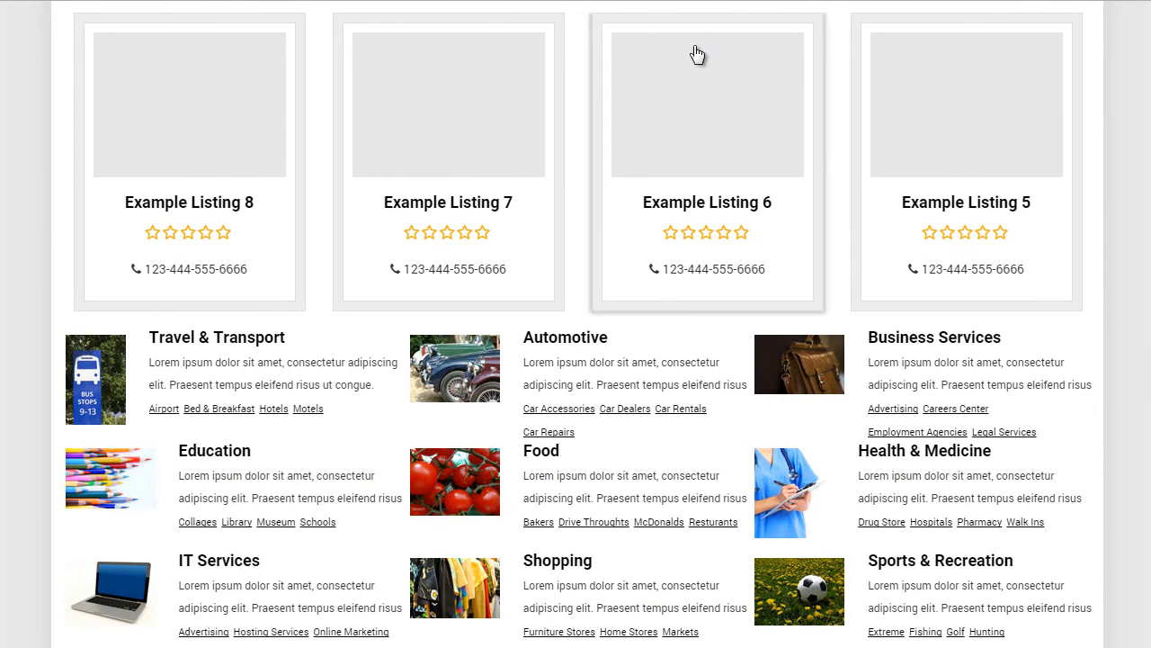
- Return to the page editor, move the Carousel below the Category object and update the page
left_click(661, 1)
scroll(587, 331, "down", 1)
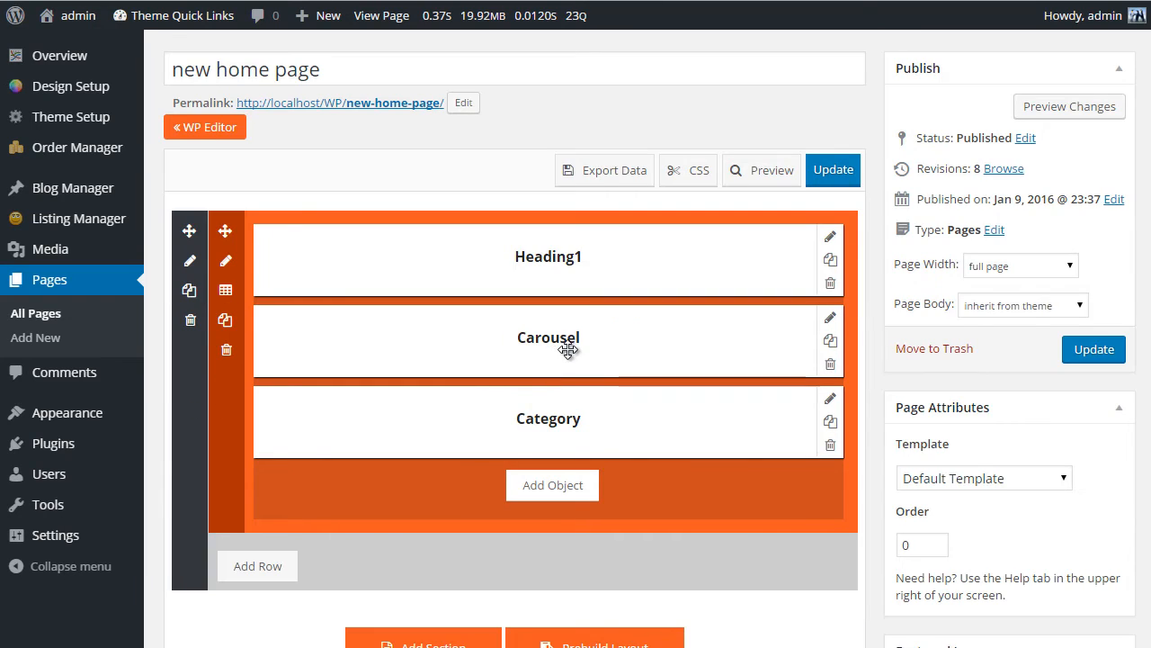
left_click_drag(569, 340, 576, 421)
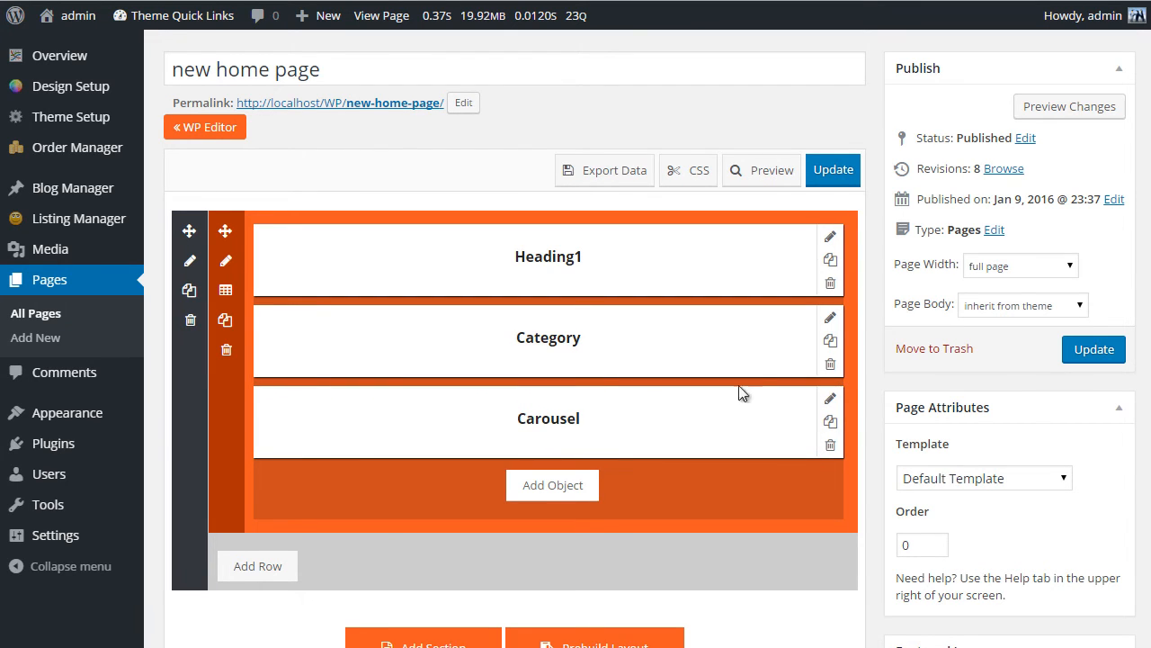
left_click(833, 180)
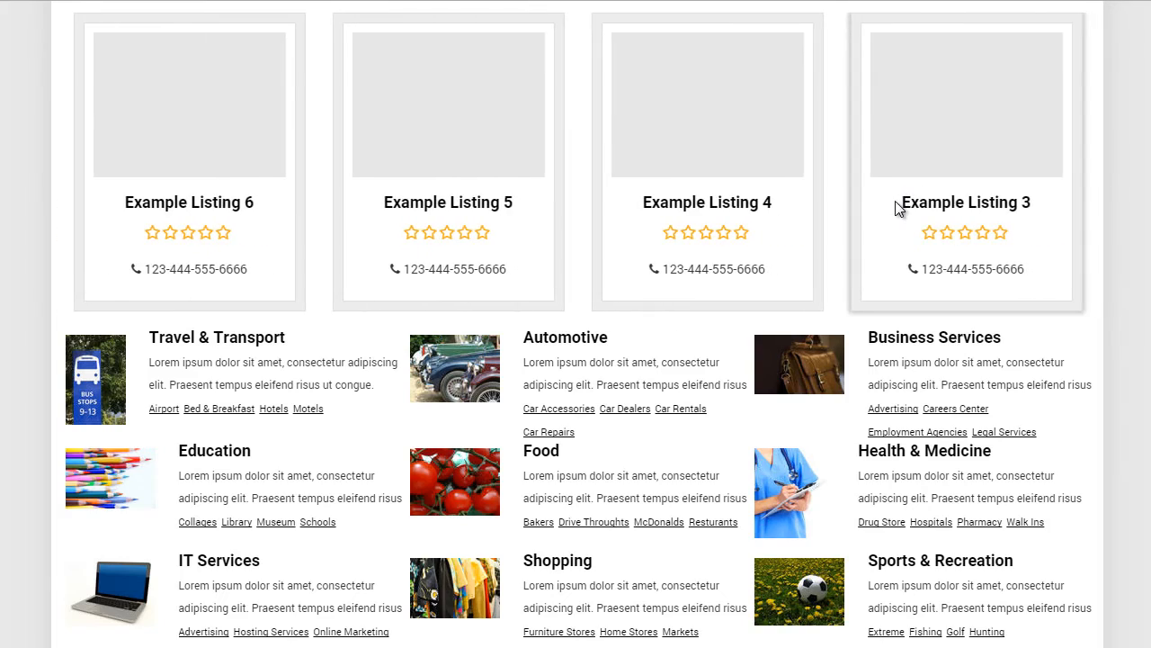
- Reload the published page and examine the order of its heading, category blocks and listing carousel
scroll(890, 211, "down", 3)
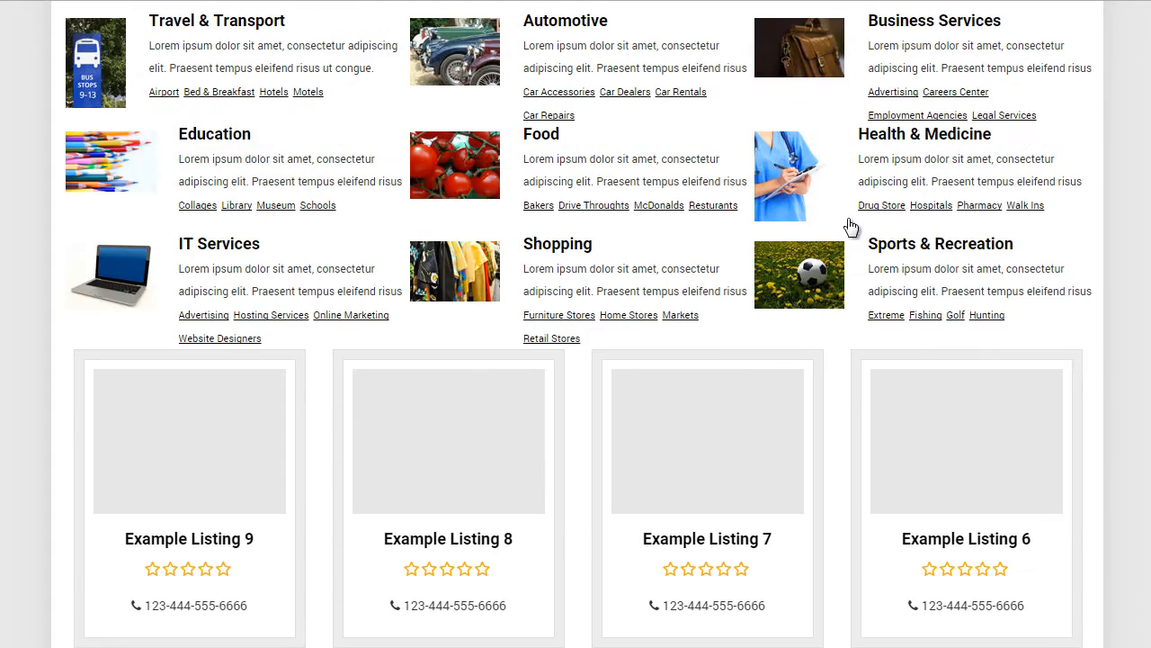
scroll(570, 282, "up", 4)
scroll(778, 311, "down", 2)
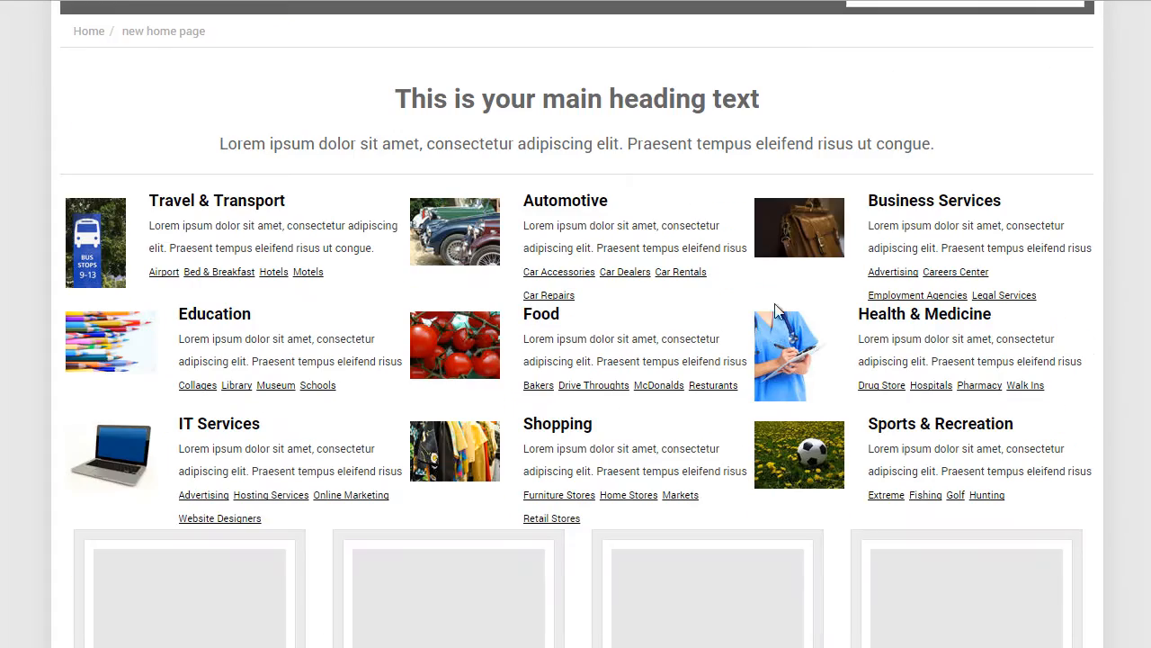
scroll(467, 308, "down", 3)
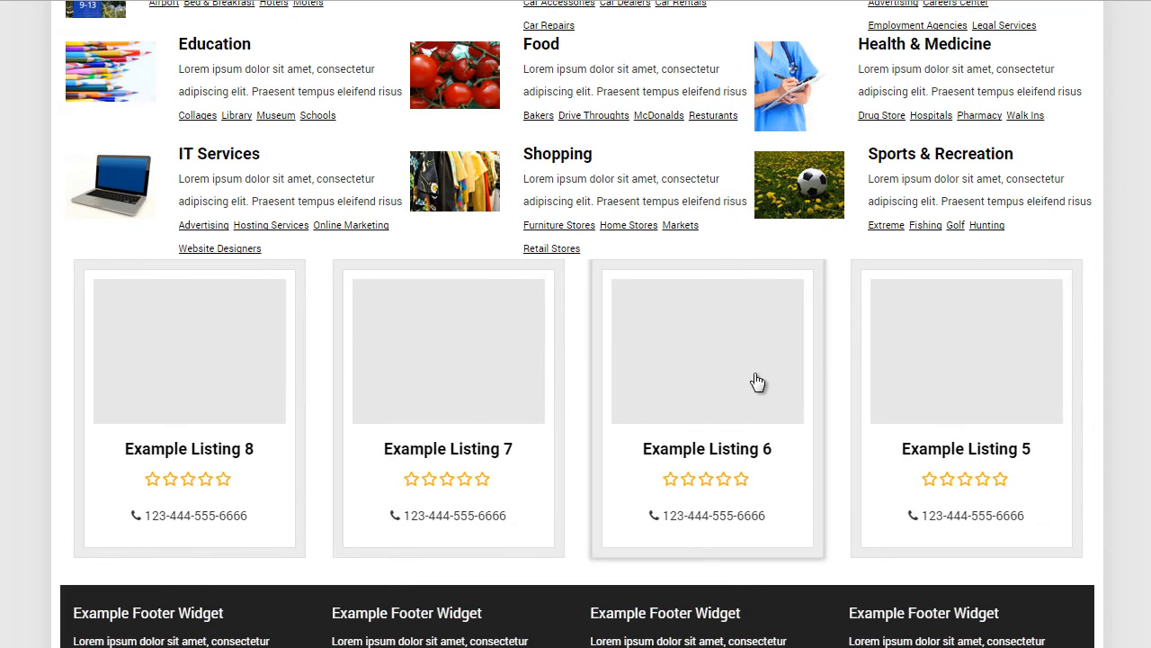
scroll(745, 472, "up", 4)
scroll(740, 429, "up", 1)
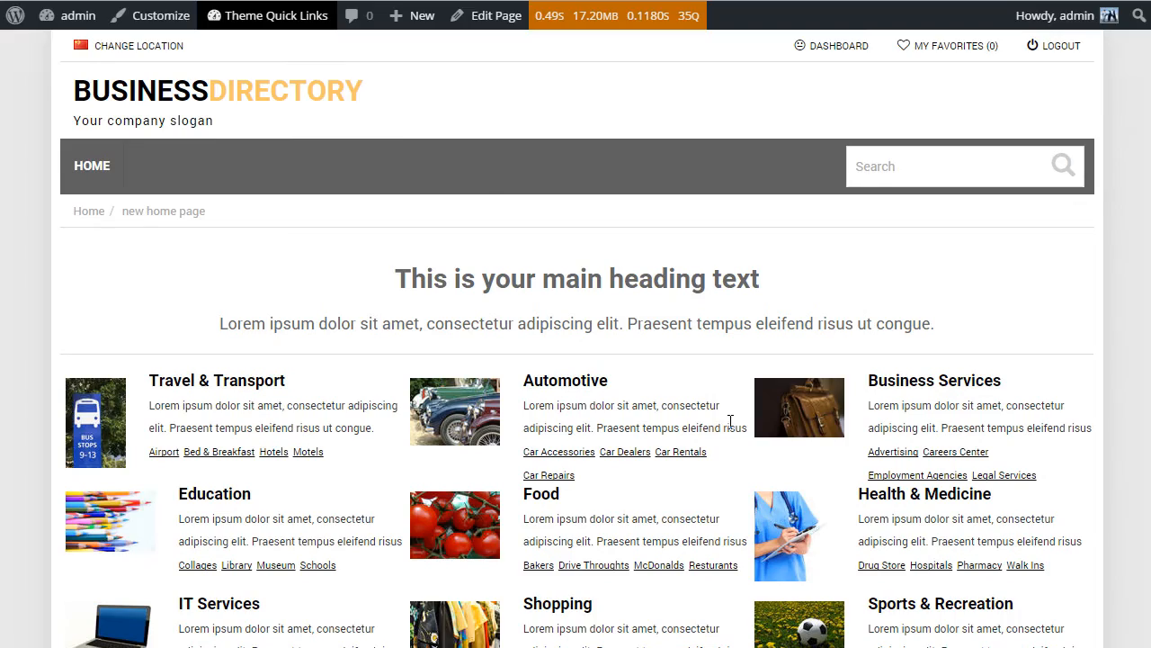
scroll(711, 405, "down", 4)
scroll(638, 298, "up", 3)
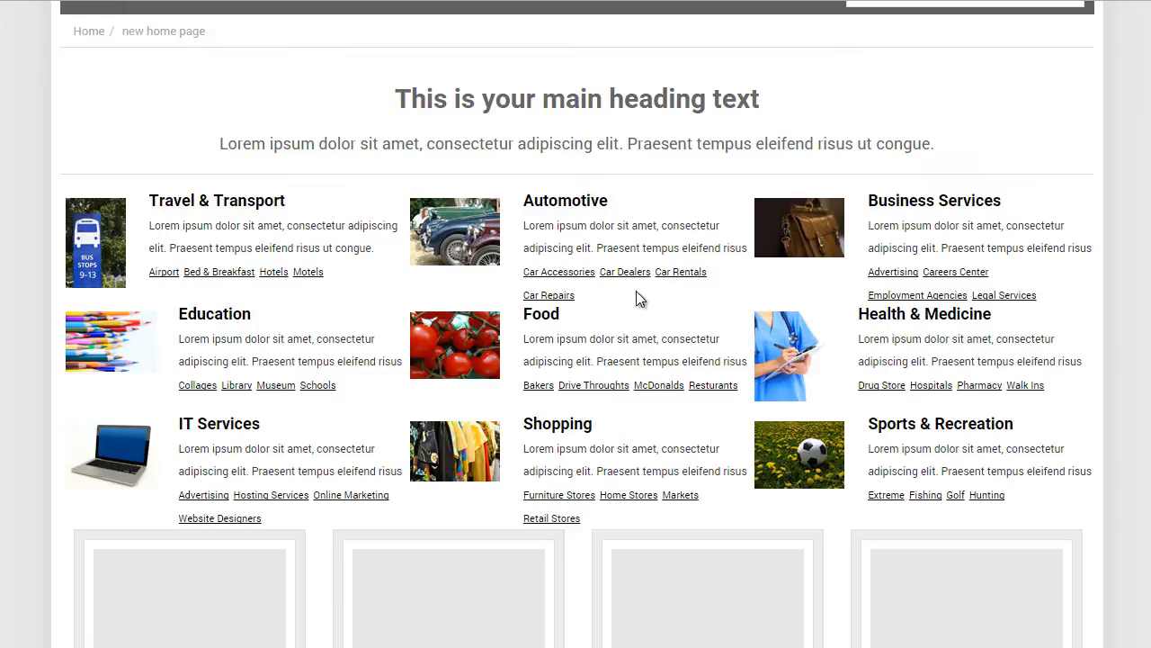
scroll(447, 393, "down", 3)
scroll(683, 348, "up", 3)
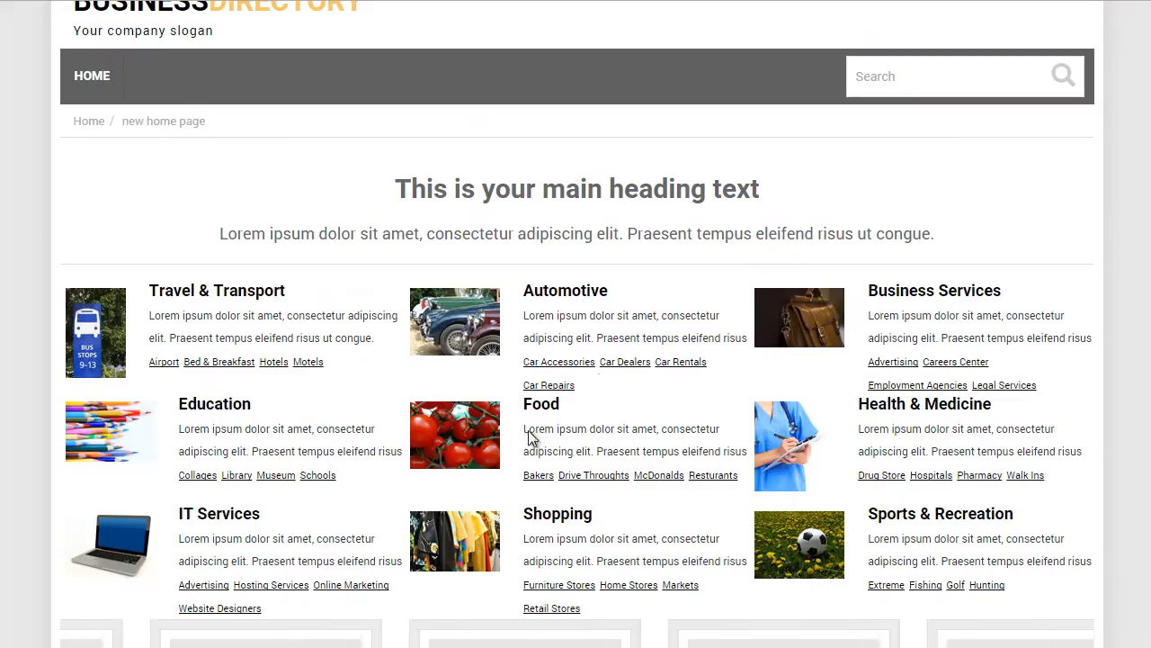
scroll(487, 262, "down", 1)
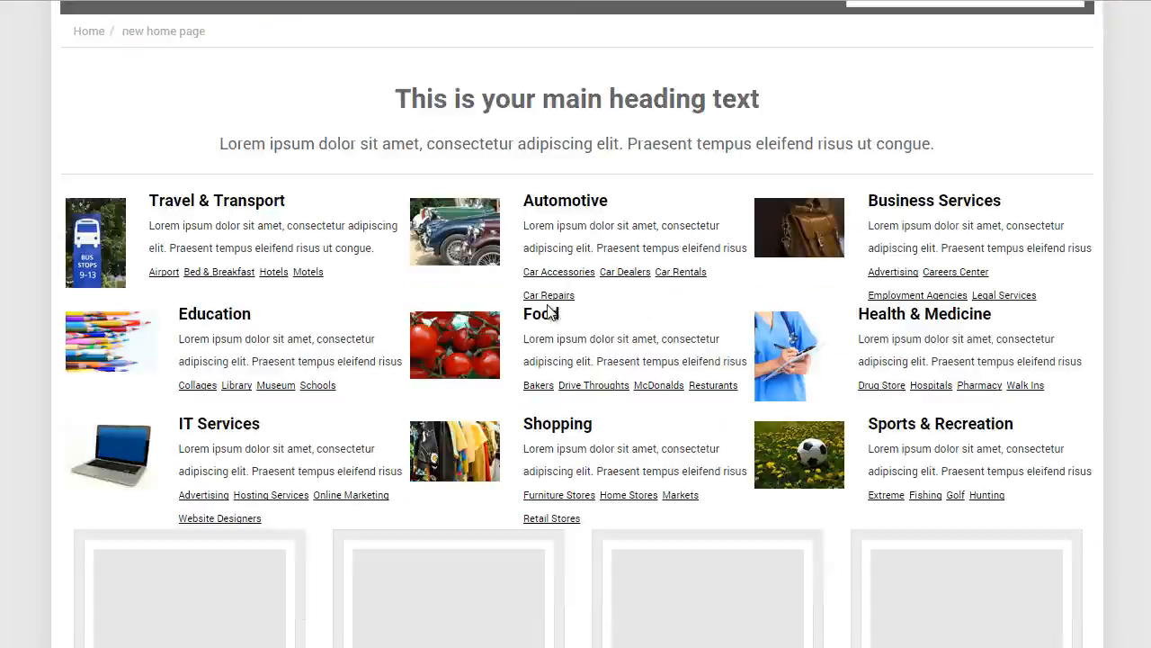
scroll(557, 328, "up", 2)
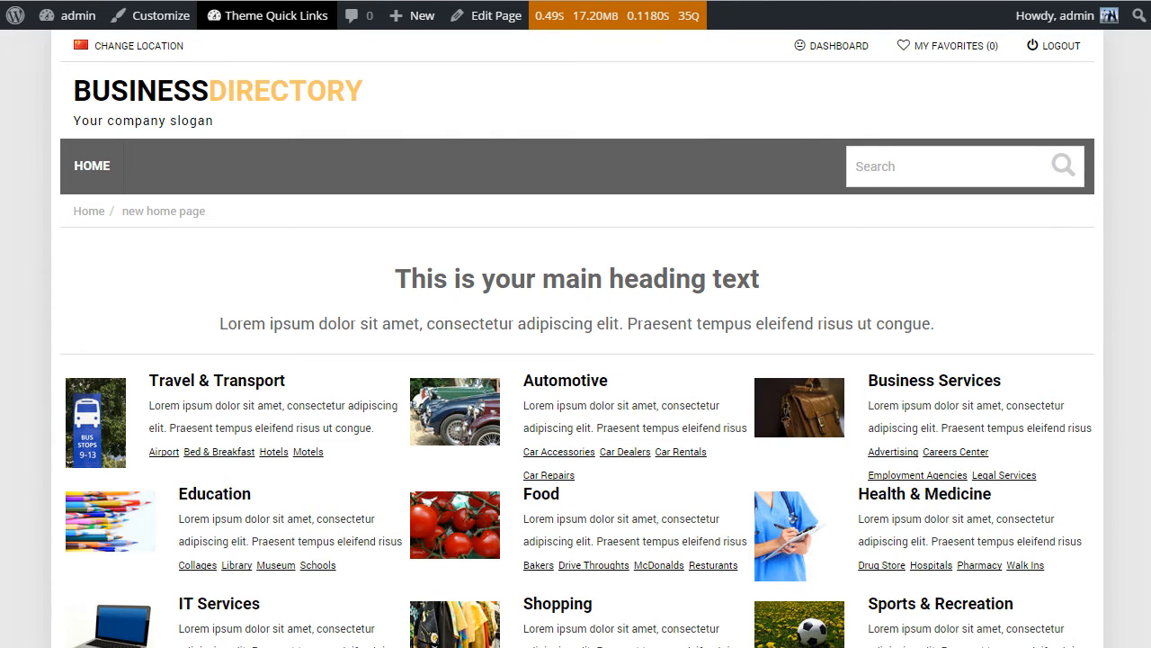
- Open the site's current home page from the published page and look through its layout
left_click(124, 90)
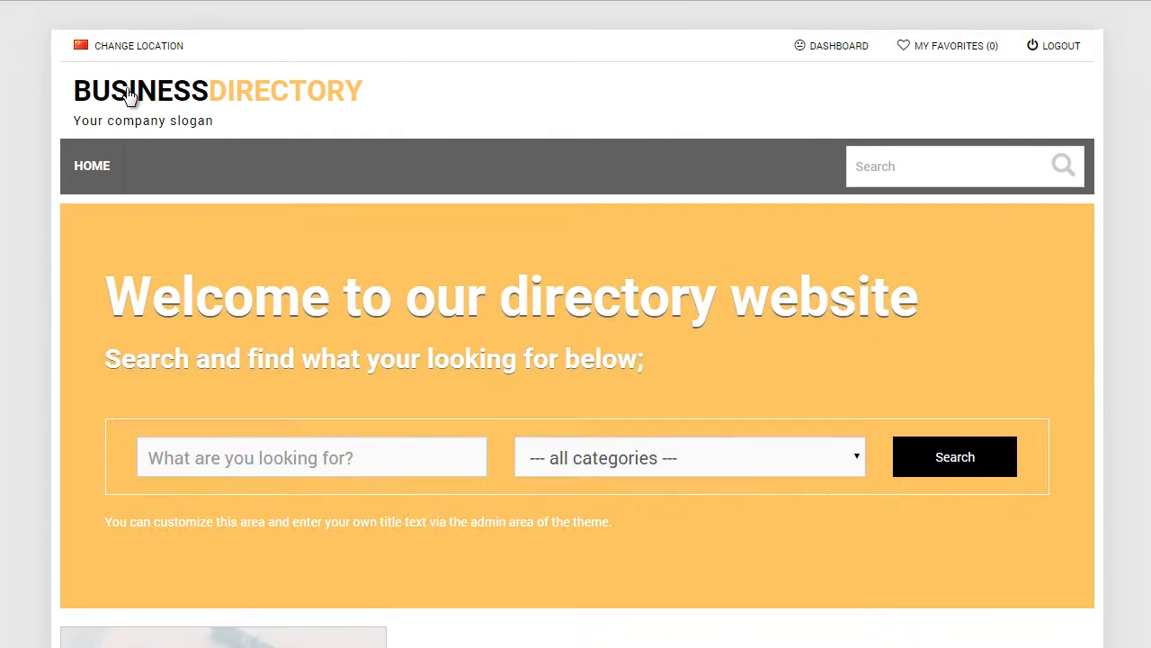
scroll(414, 288, "down", 3)
scroll(352, 413, "down", 5)
scroll(352, 414, "up", 8)
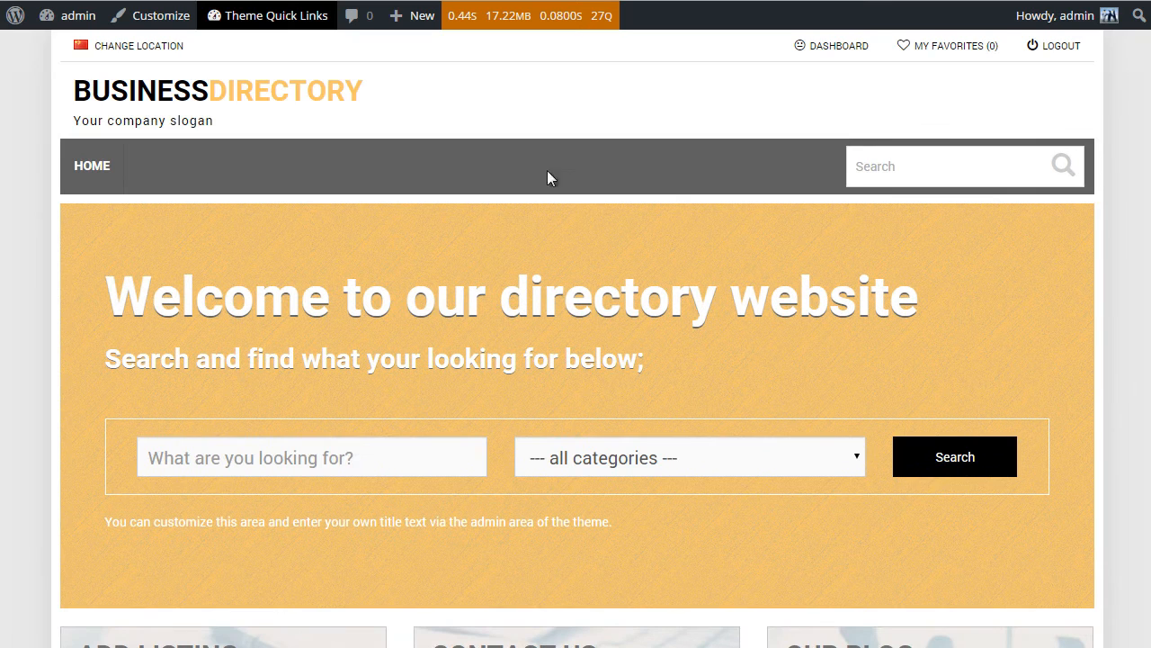
- Switch back to the editor of "new home page" and update the page again
key("ctrl+Tab")
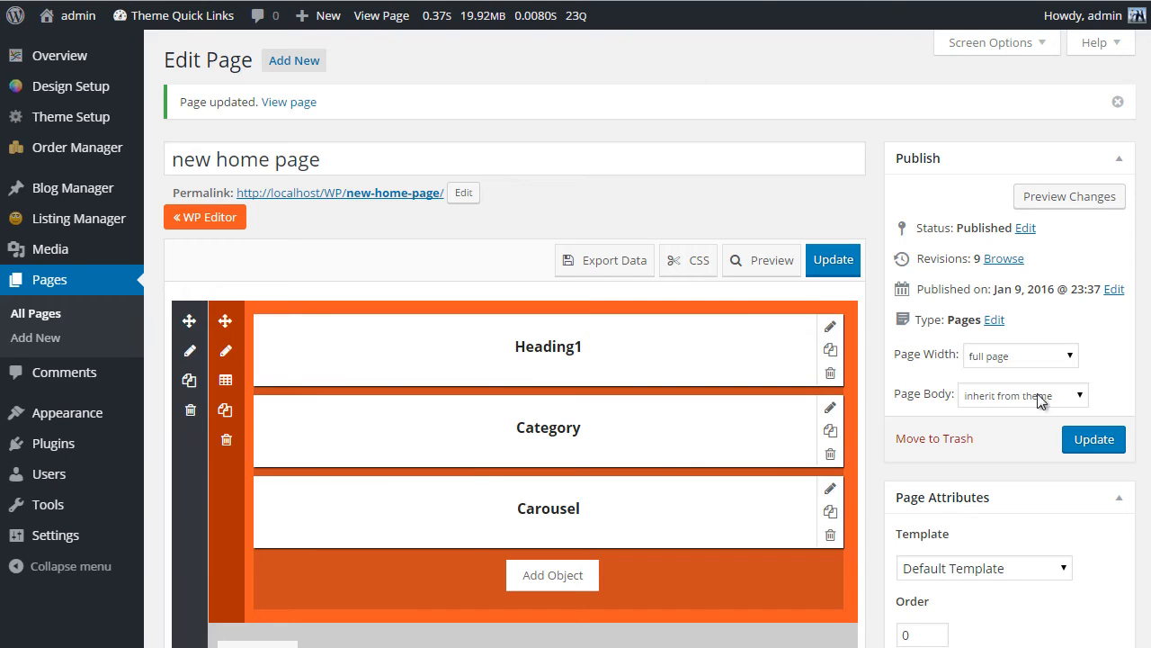
left_click(1120, 446)
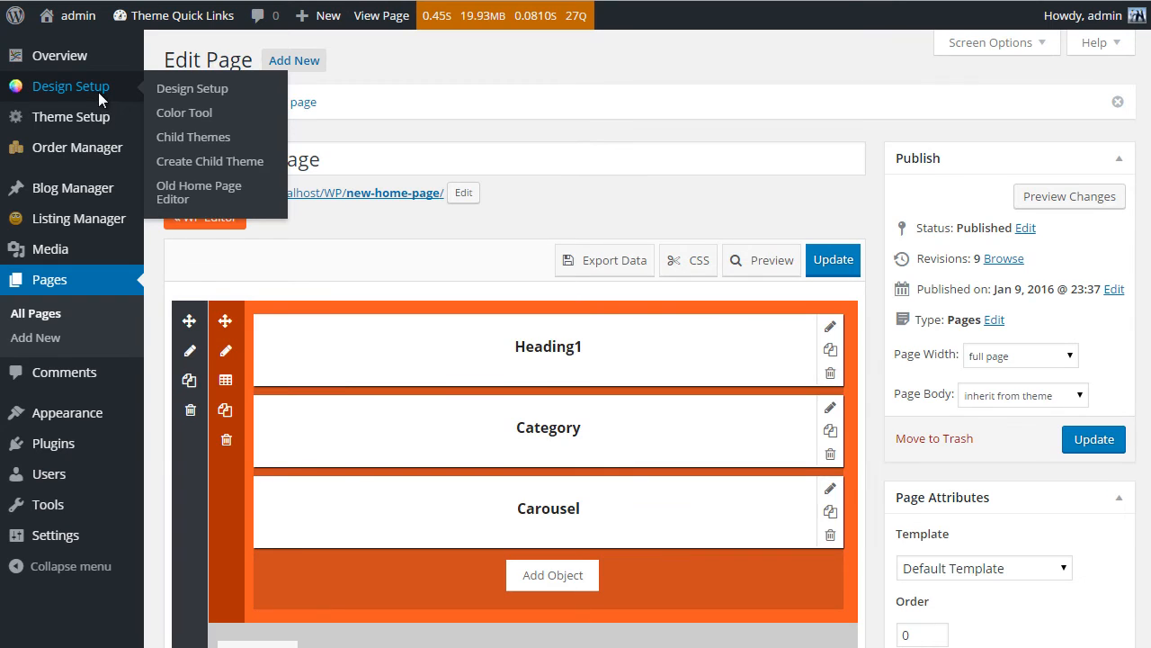
- In Design Setup, assign "new home page" as the site's homepage in place of the theme default layout
left_click(98, 92)
scroll(445, 265, "down", 3)
scroll(414, 356, "down", 1)
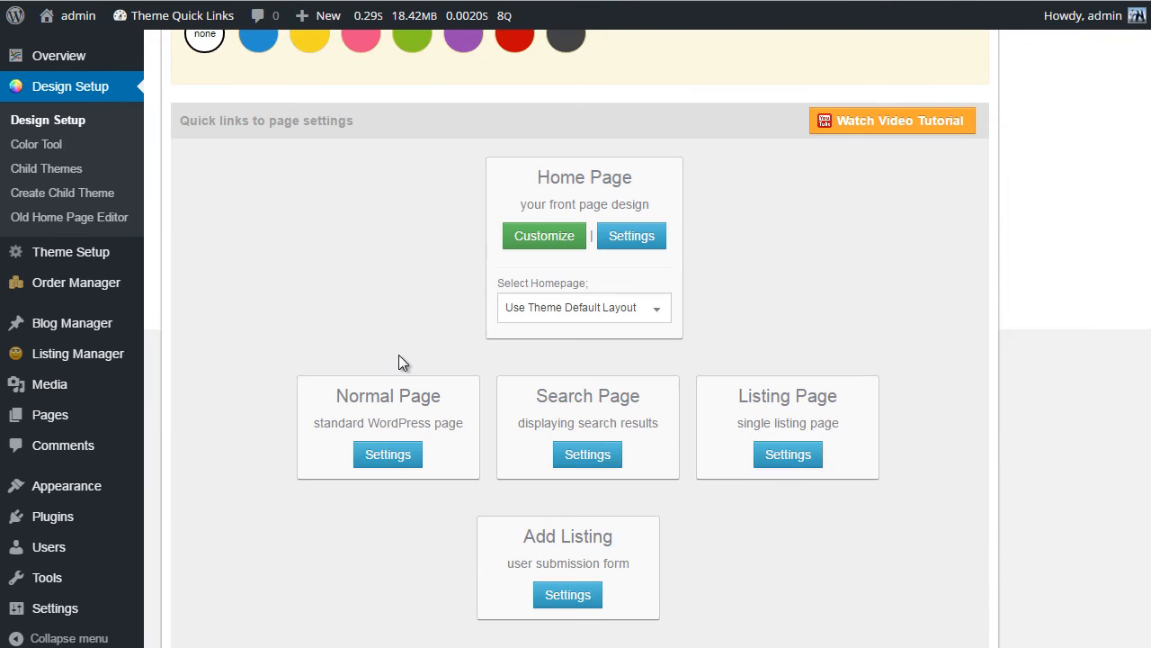
left_click(573, 308)
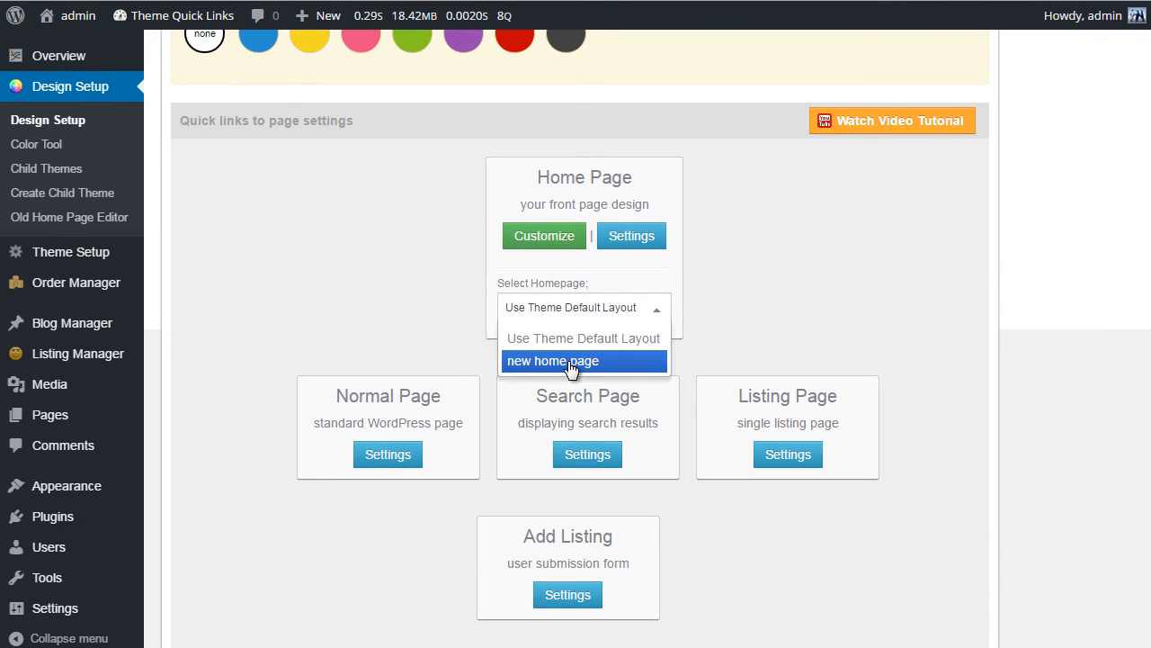
left_click(578, 358)
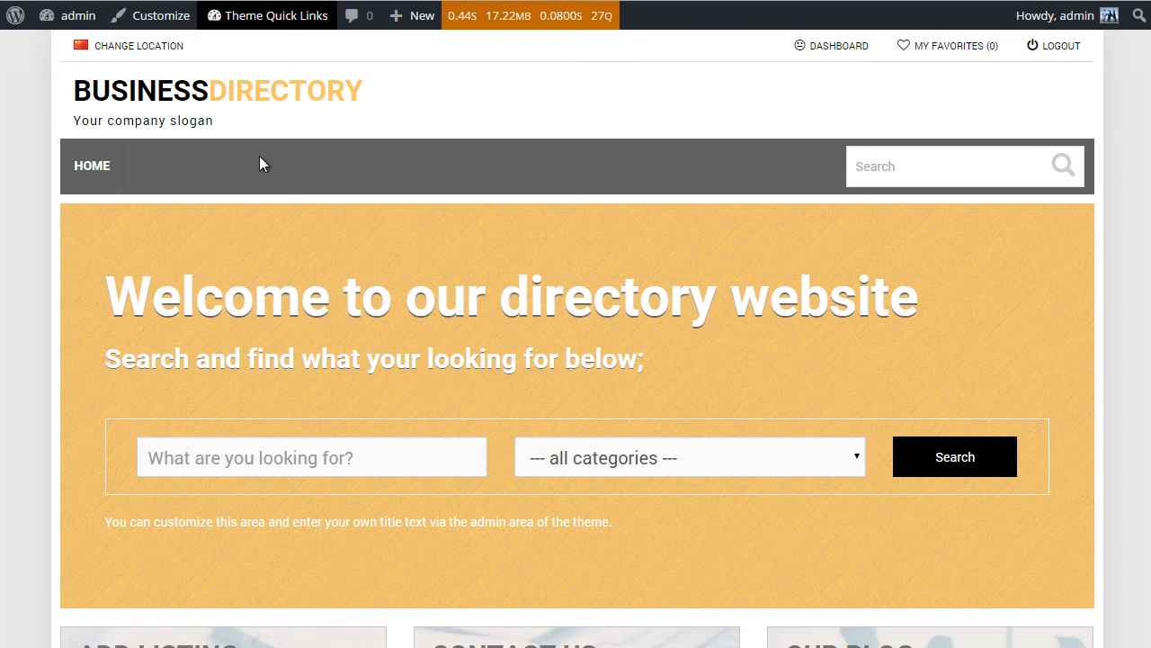
- Reload the site's home page and examine its heading, category blocks and listing carousel
key("F5")
scroll(474, 293, "down", 5)
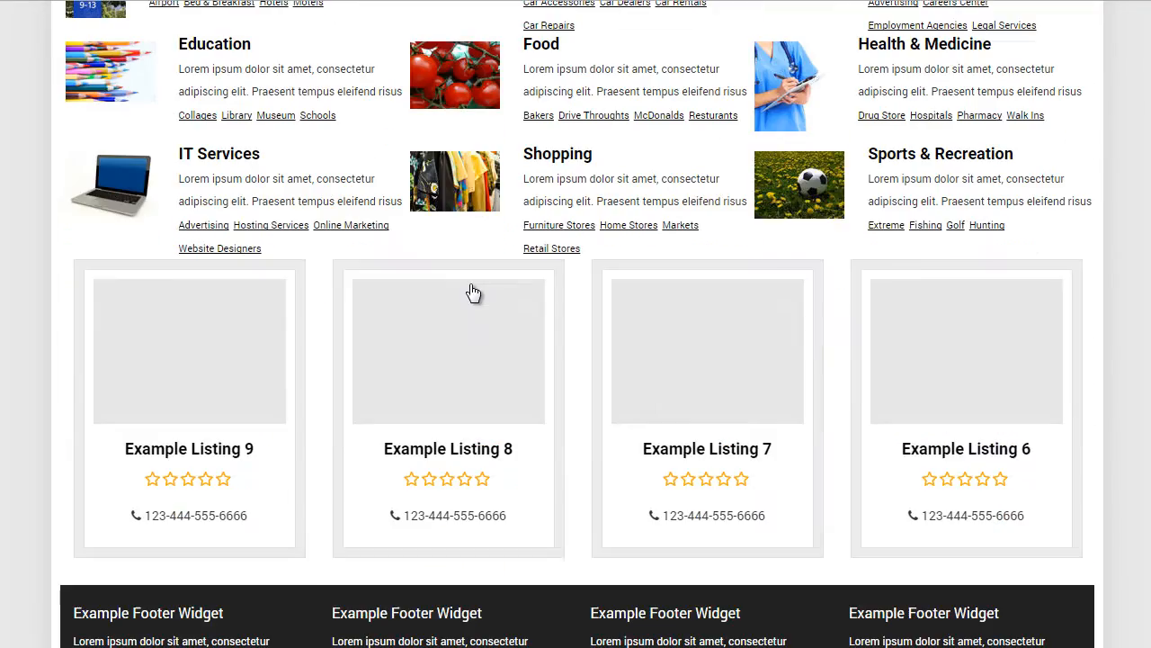
scroll(474, 293, "up", 4)
scroll(558, 234, "down", 1)
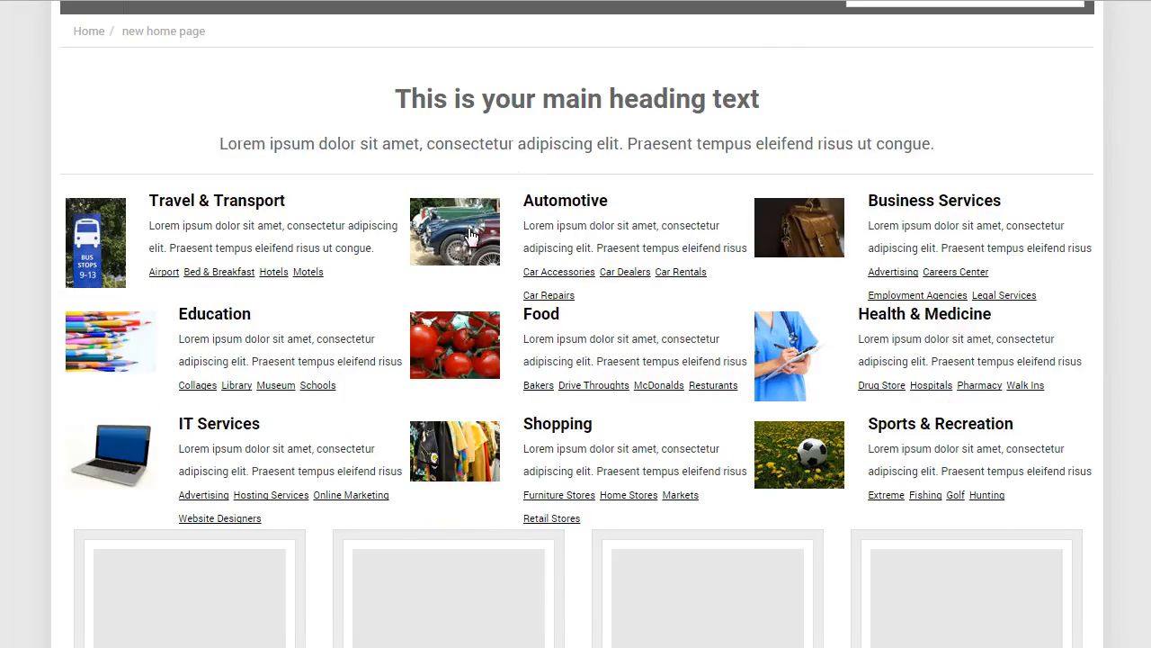
scroll(470, 233, "up", 2)
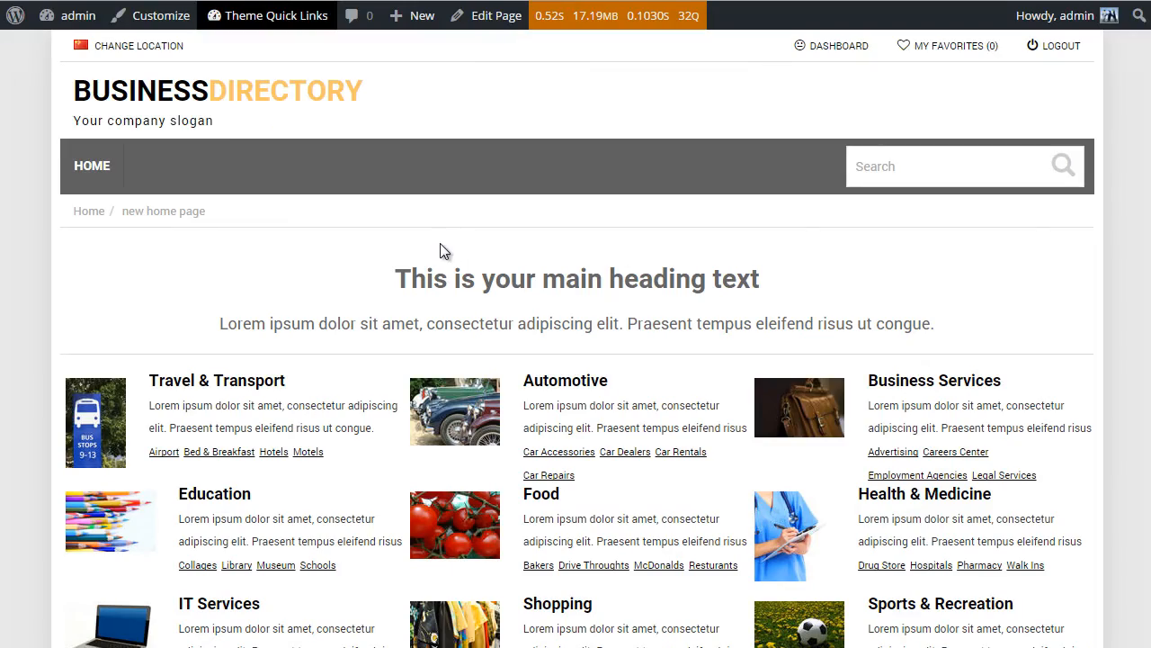
scroll(424, 275, "down", 2)
scroll(351, 319, "up", 2)
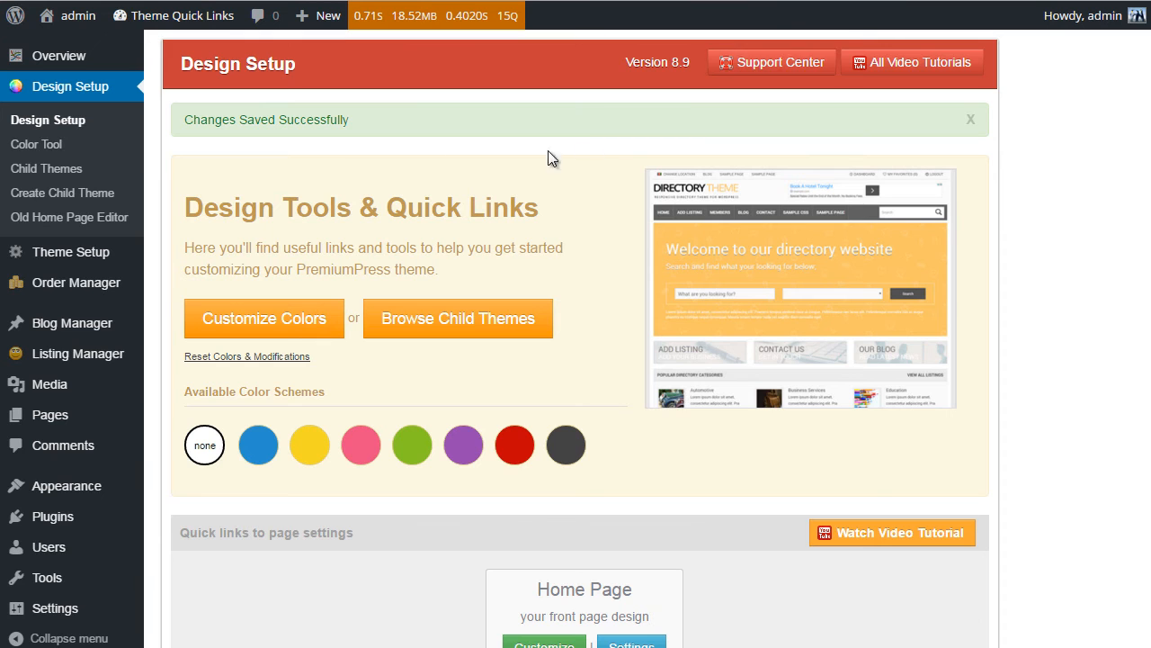
- Reopen "new home page" from the list of all pages and view its exported template code
mouse_move(118, 422)
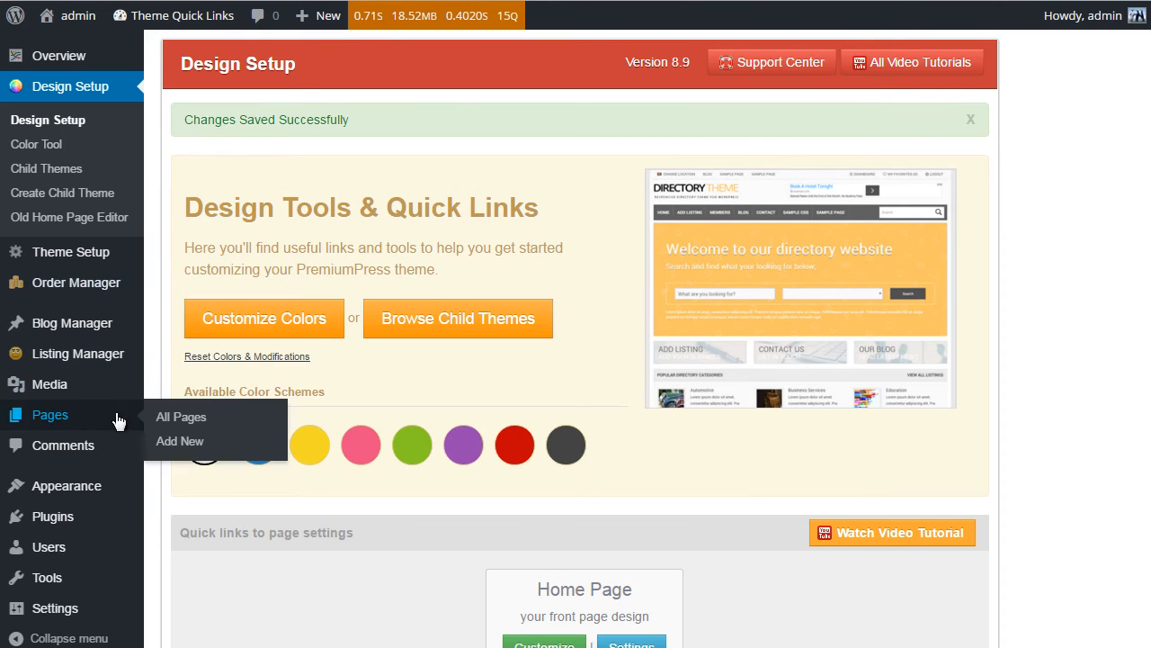
left_click(198, 416)
mouse_move(225, 220)
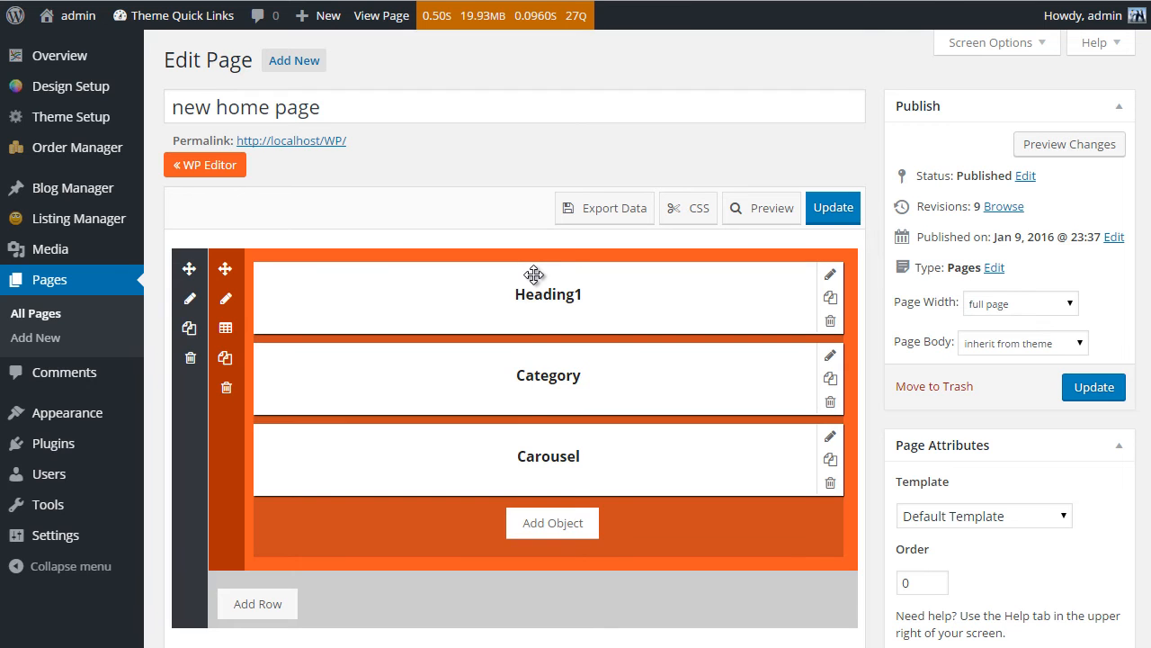
left_click(615, 209)
left_click_drag(642, 406, 227, 287)
left_click(282, 305)
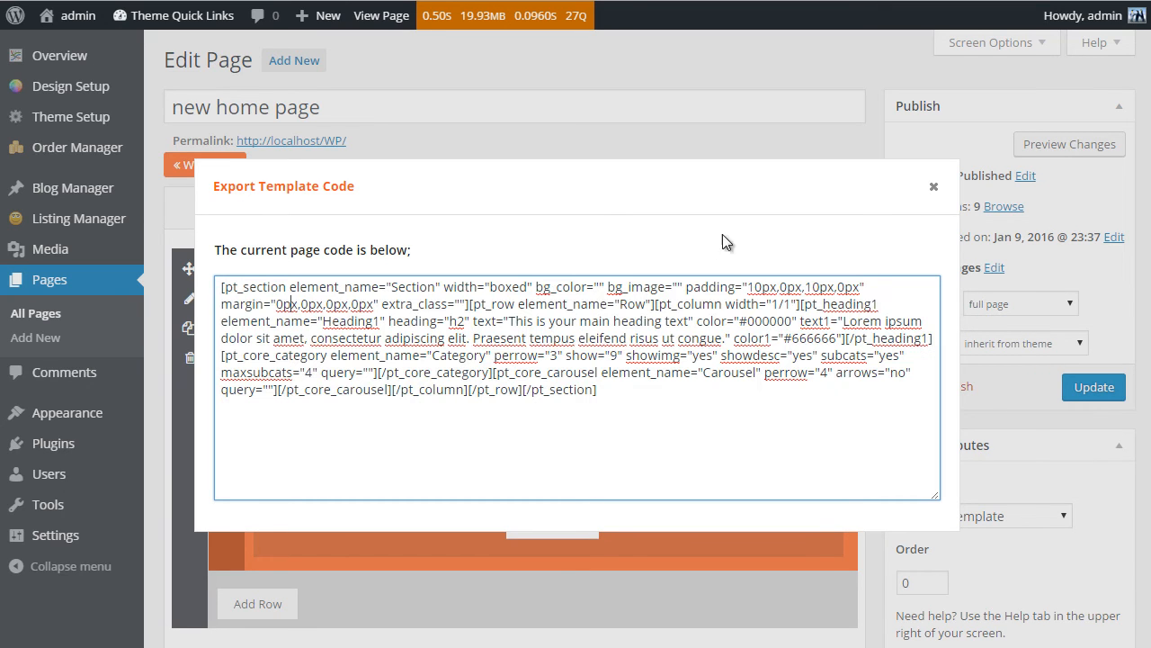
left_click(933, 186)
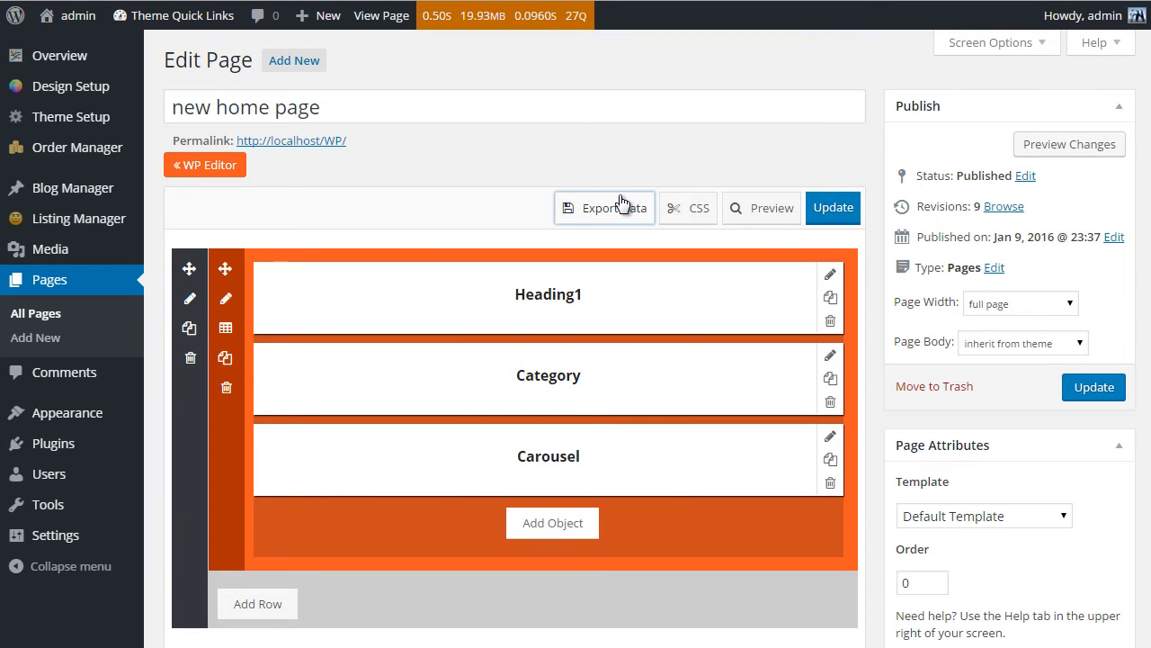
- Save the current design as a reusable layout named "NEW LAYOUT" and update the page
scroll(624, 239, "down", 1)
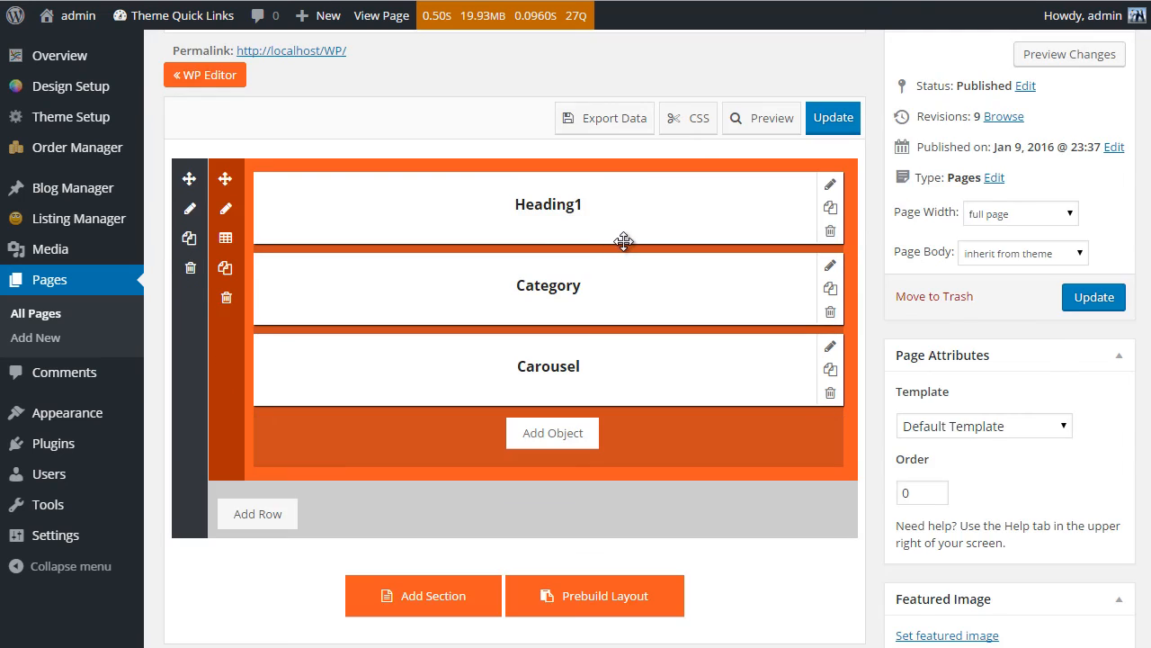
scroll(627, 249, "up", 1)
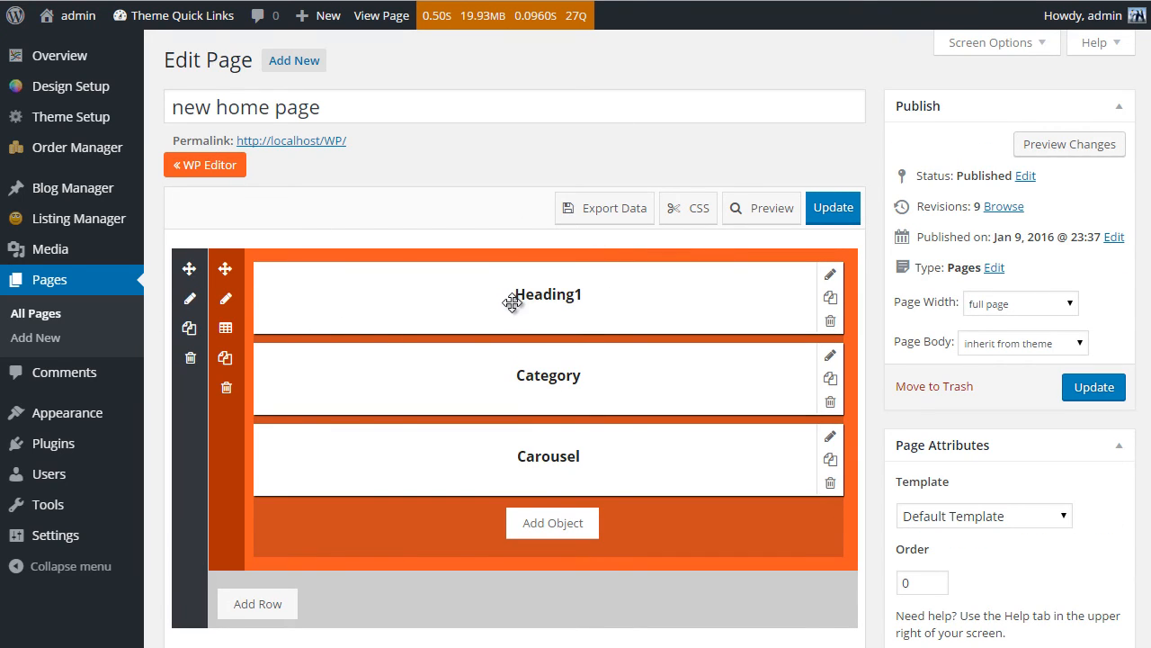
scroll(503, 289, "down", 2)
scroll(599, 514, "up", 2)
scroll(640, 539, "down", 4)
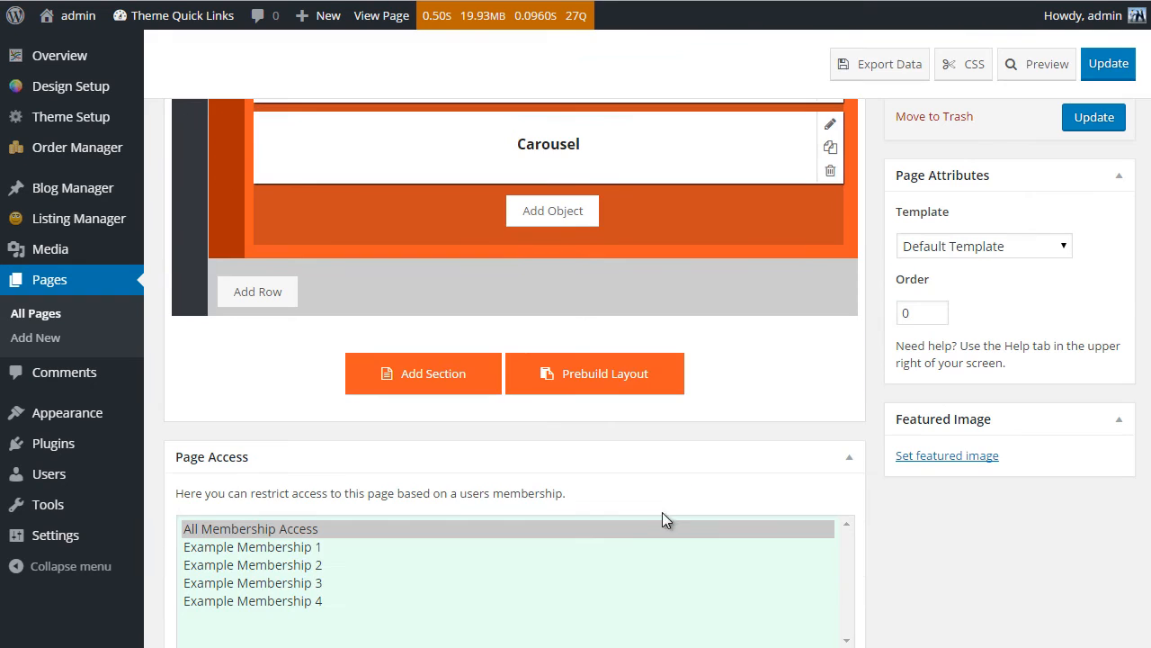
left_click(611, 382)
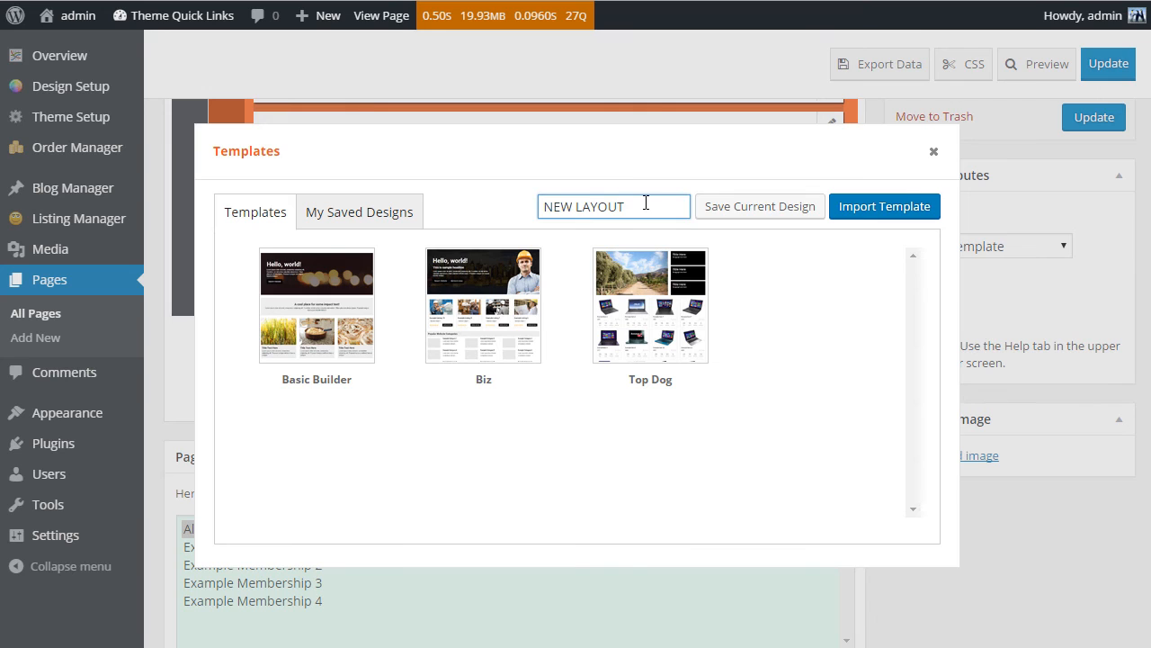
left_click(761, 207)
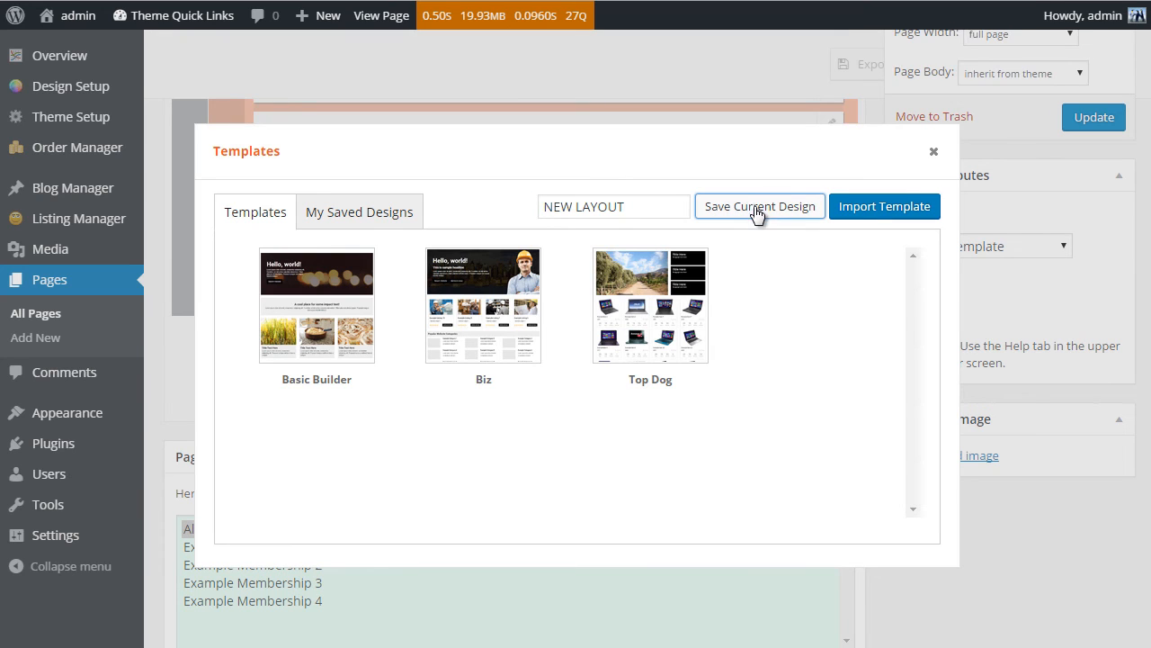
left_click(350, 223)
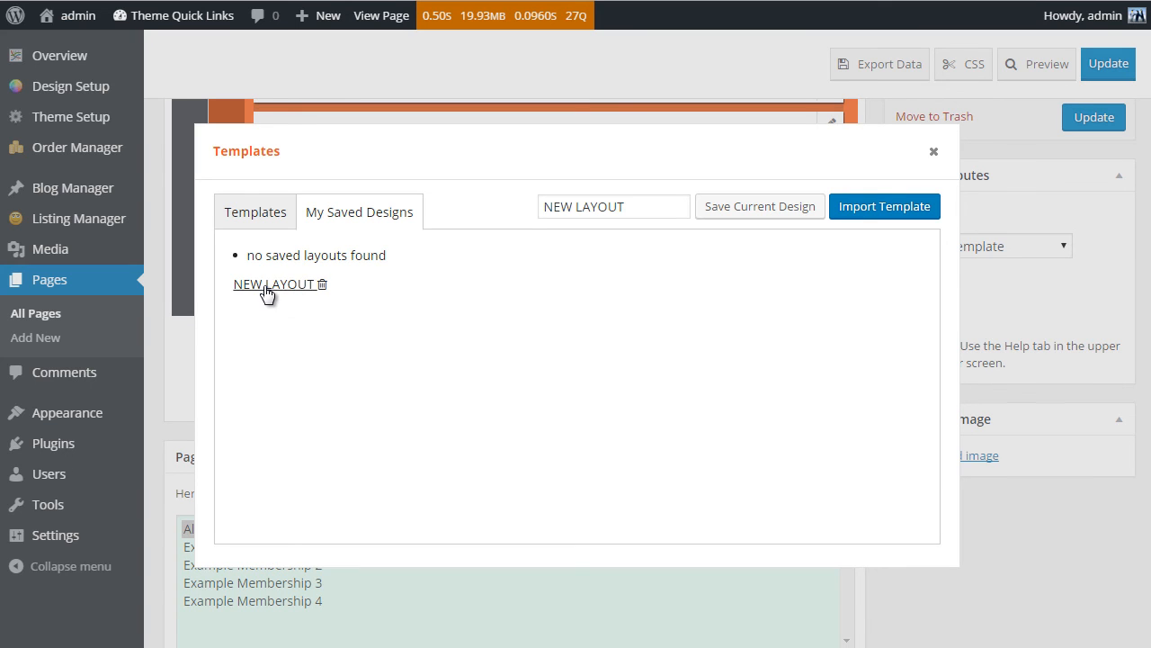
left_click(934, 151)
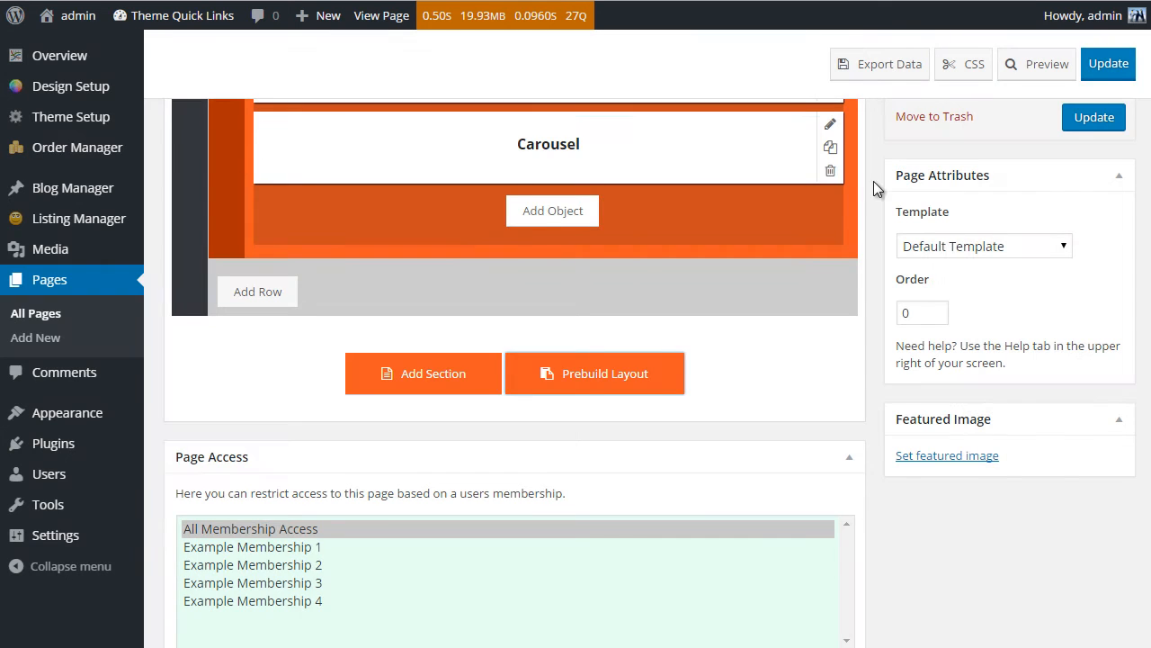
left_click(1088, 72)
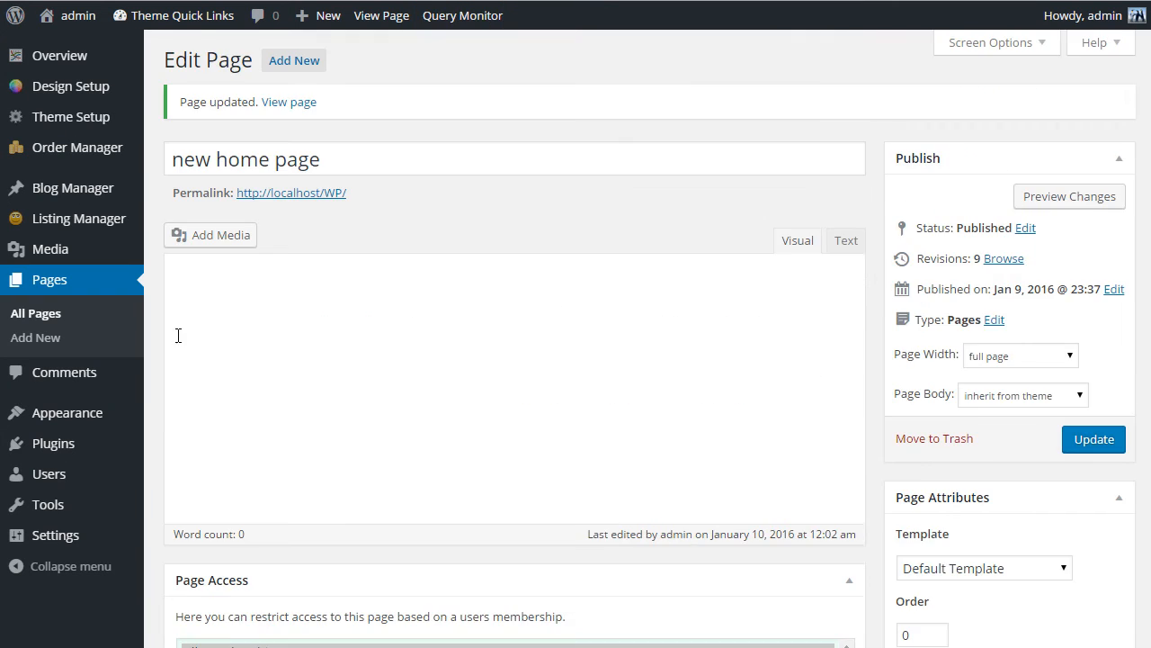
- Create a new page titled "another new page"
left_click(45, 337)
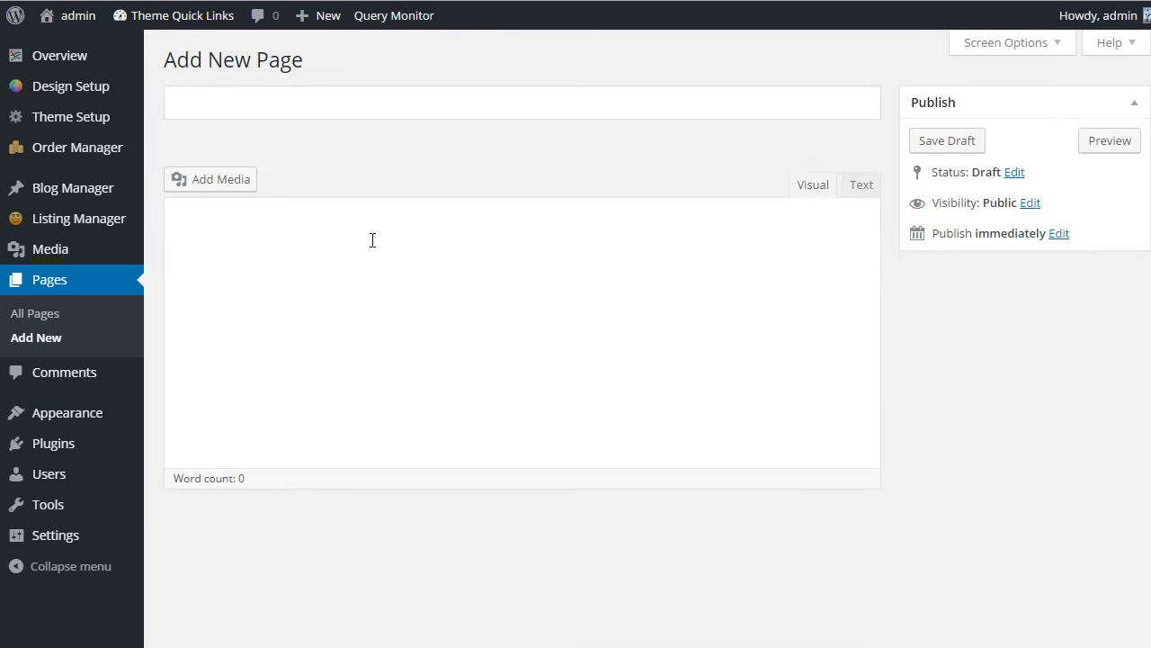
left_click(233, 105)
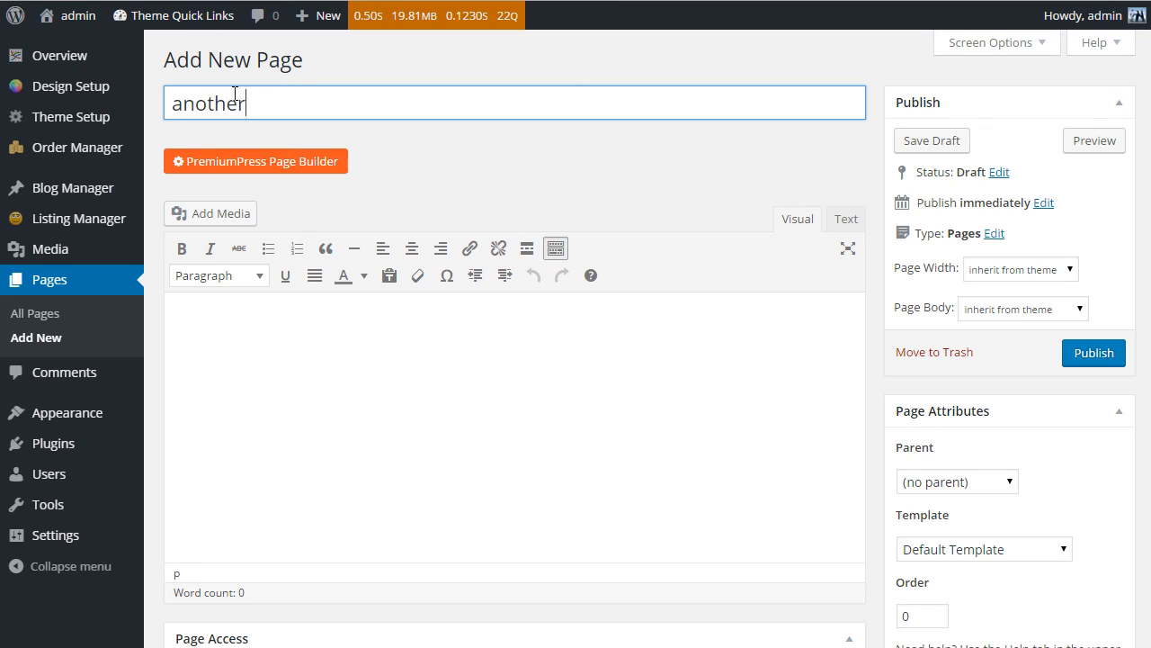
type("another mew")
key("BackSpace")
key("BackSpace")
key("BackSpace")
key("Tab")
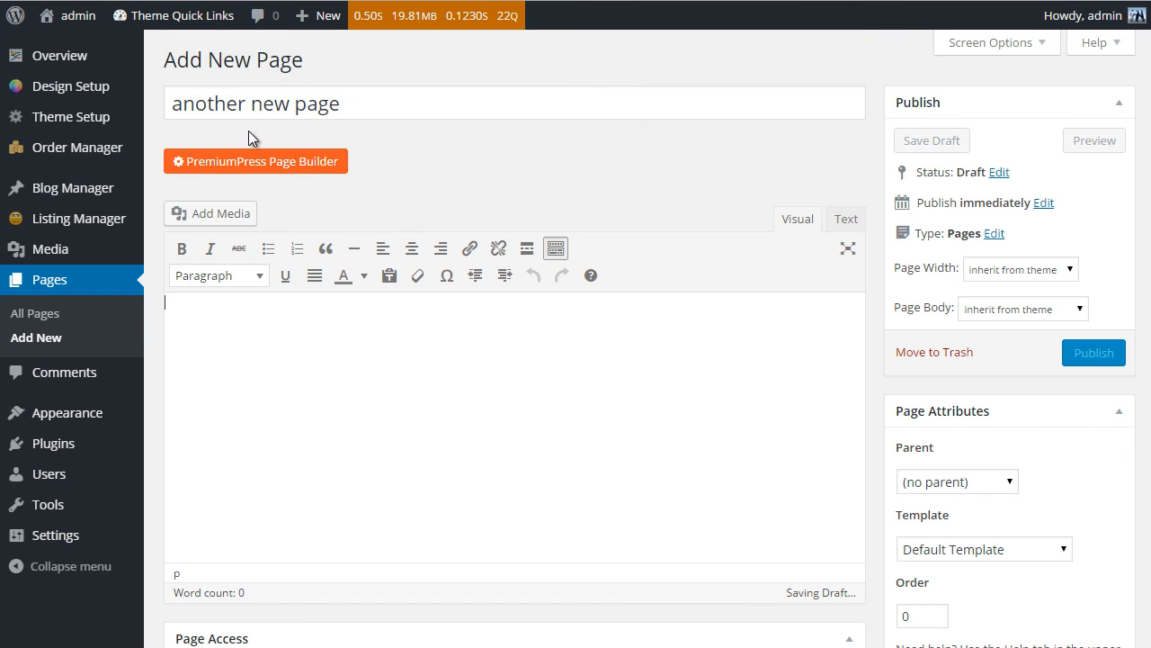
- Load the saved "NEW LAYOUT" design into the new page with the PremiumPress Page Builder and publish the page
left_click(258, 166)
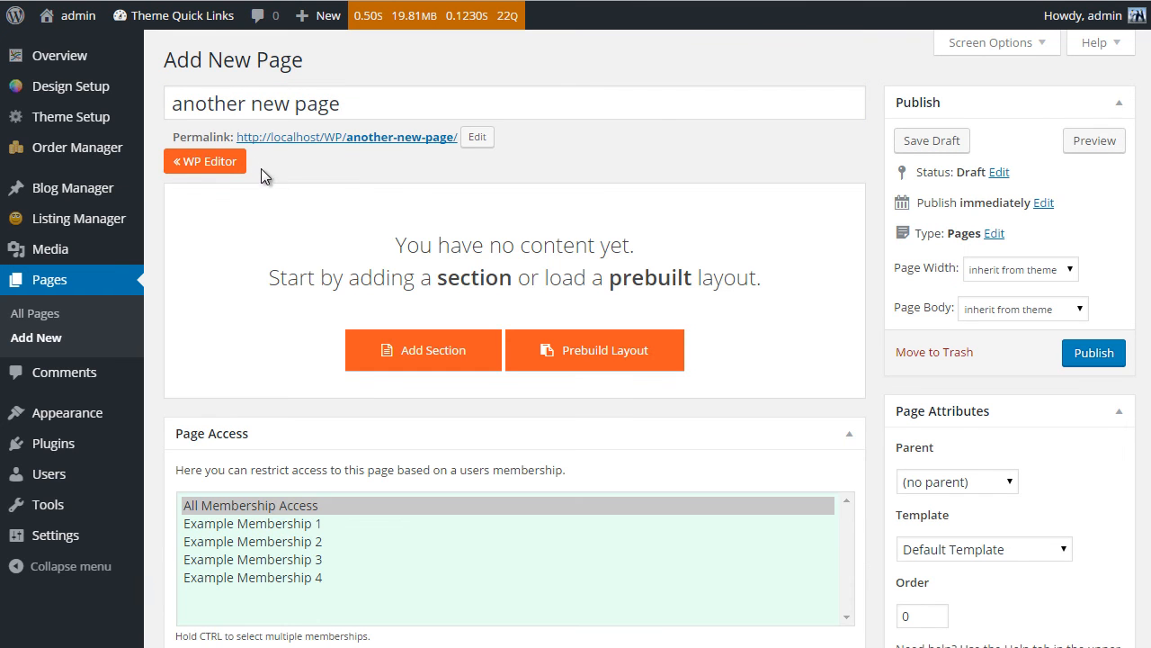
left_click(585, 358)
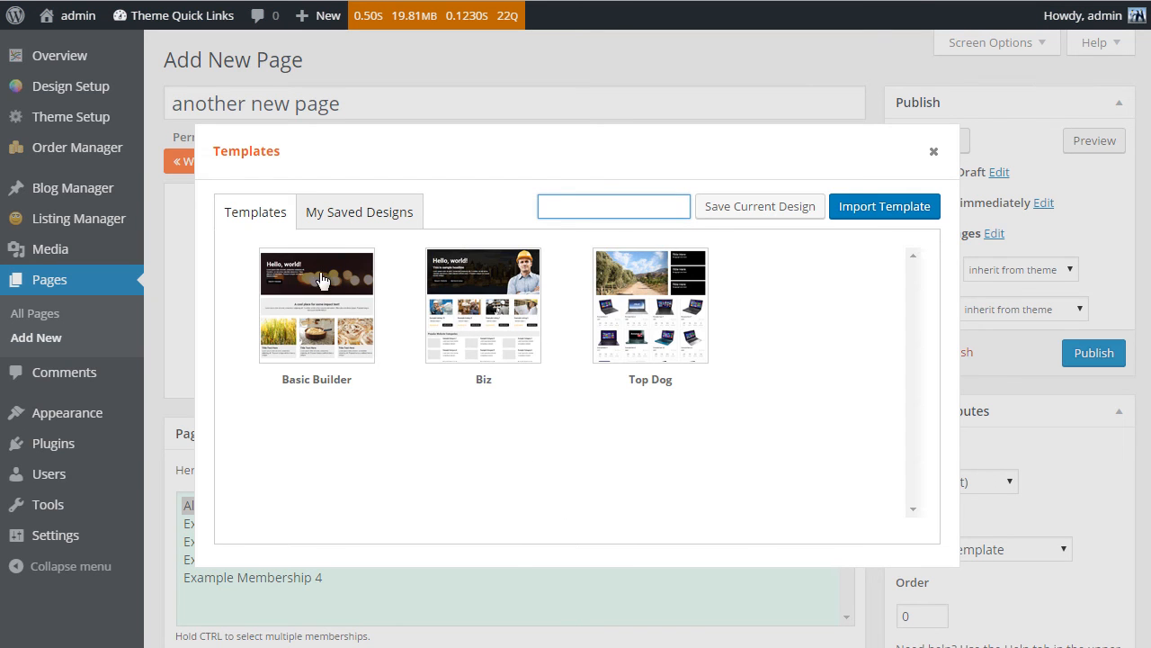
left_click(365, 216)
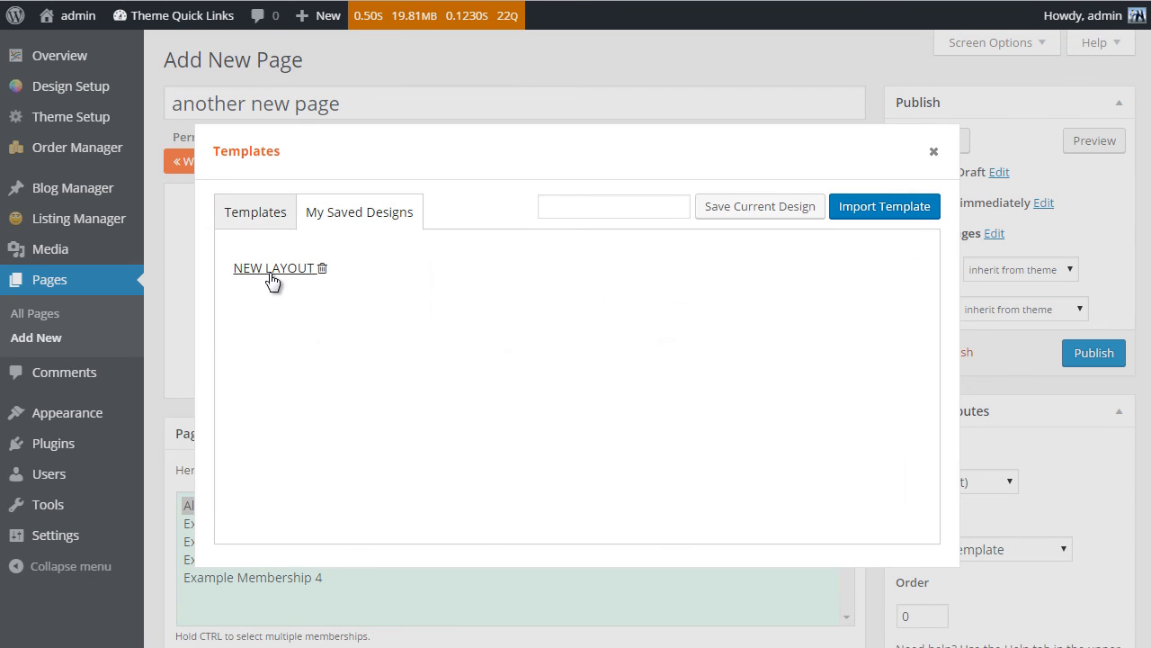
left_click(272, 274)
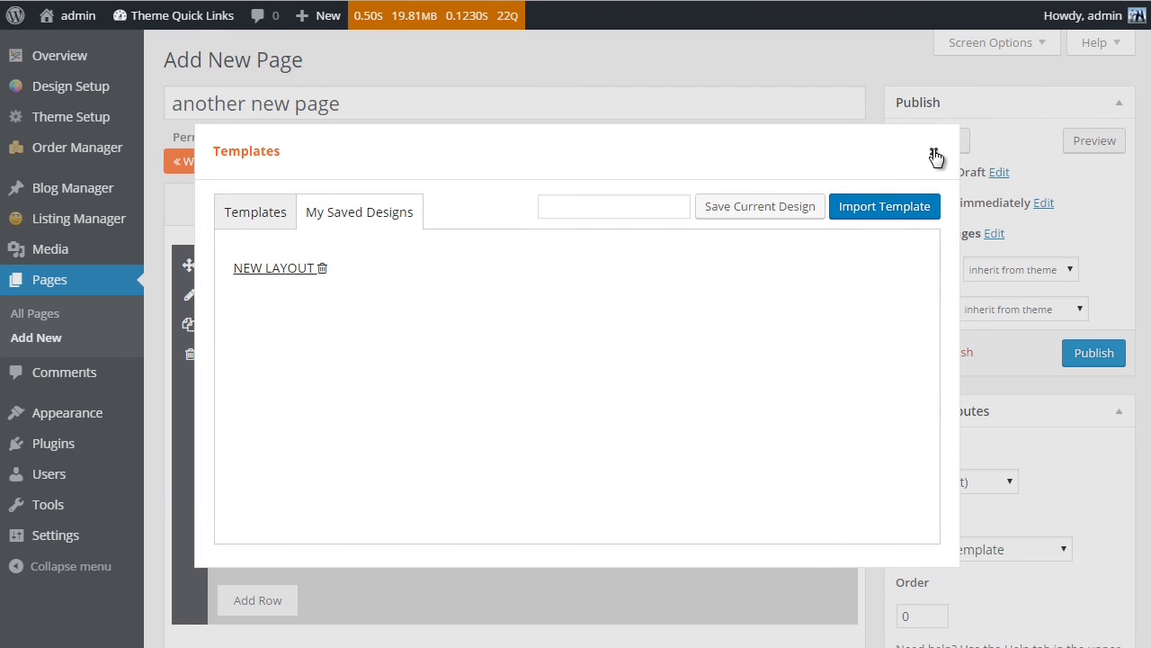
left_click(933, 152)
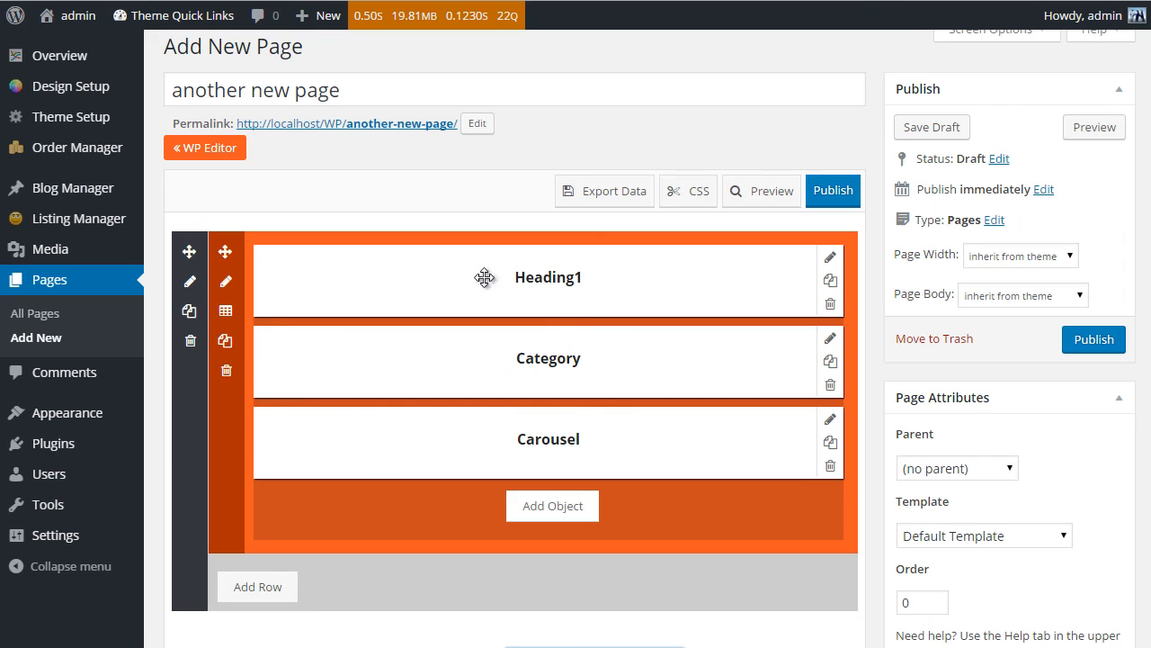
scroll(490, 291, "down", 1)
scroll(490, 291, "up", 1)
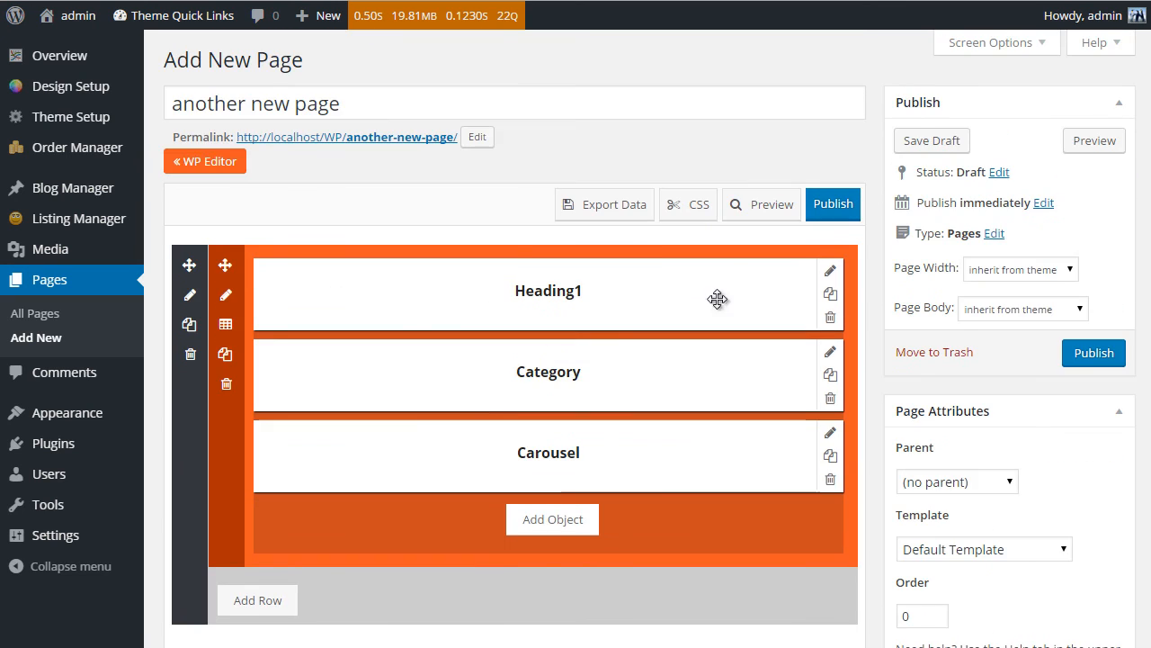
left_click(1093, 353)
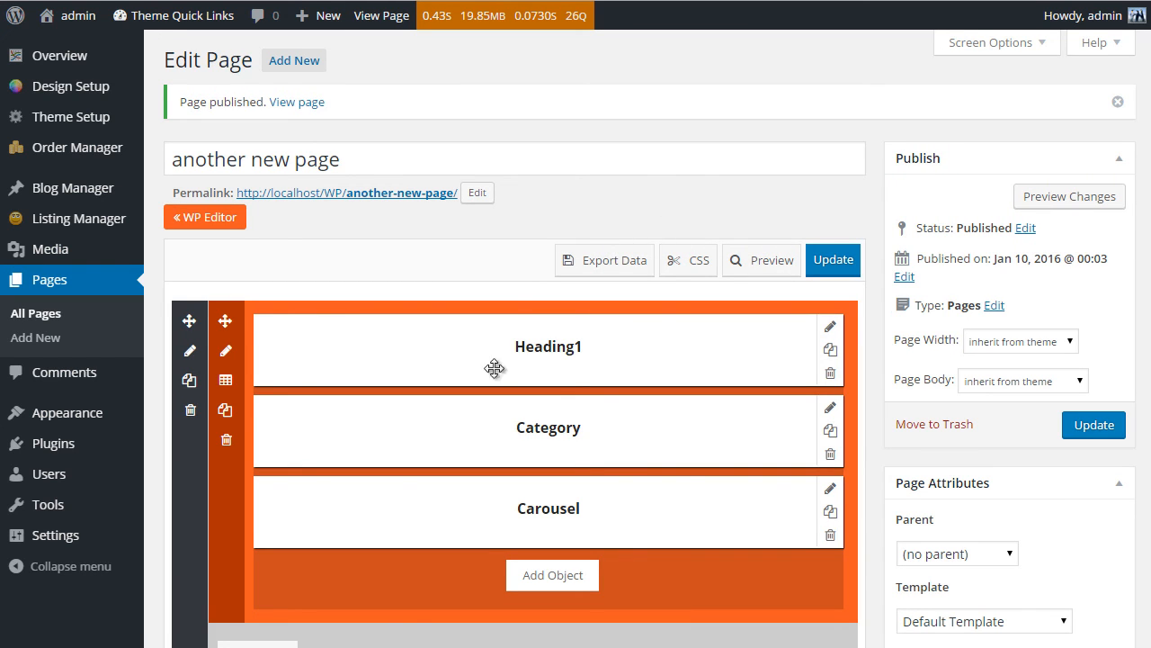
scroll(622, 379, "down", 2)
scroll(627, 389, "up", 2)
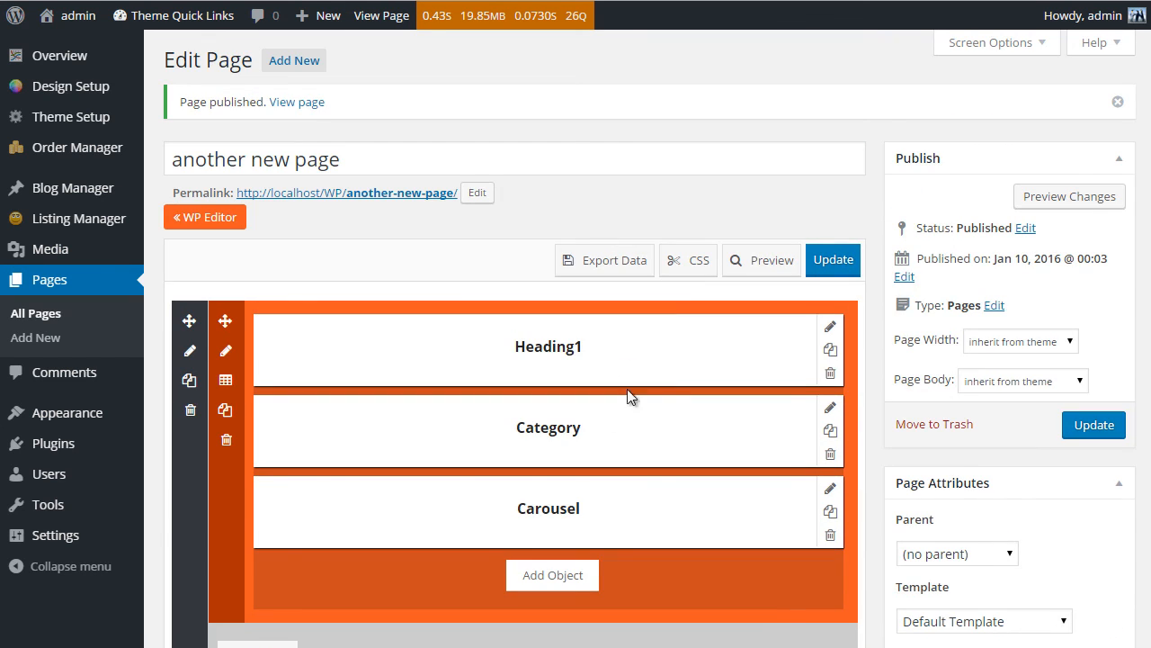
- Look through the slider, header, text, category and image objects available for the page without adding any
left_click(552, 575)
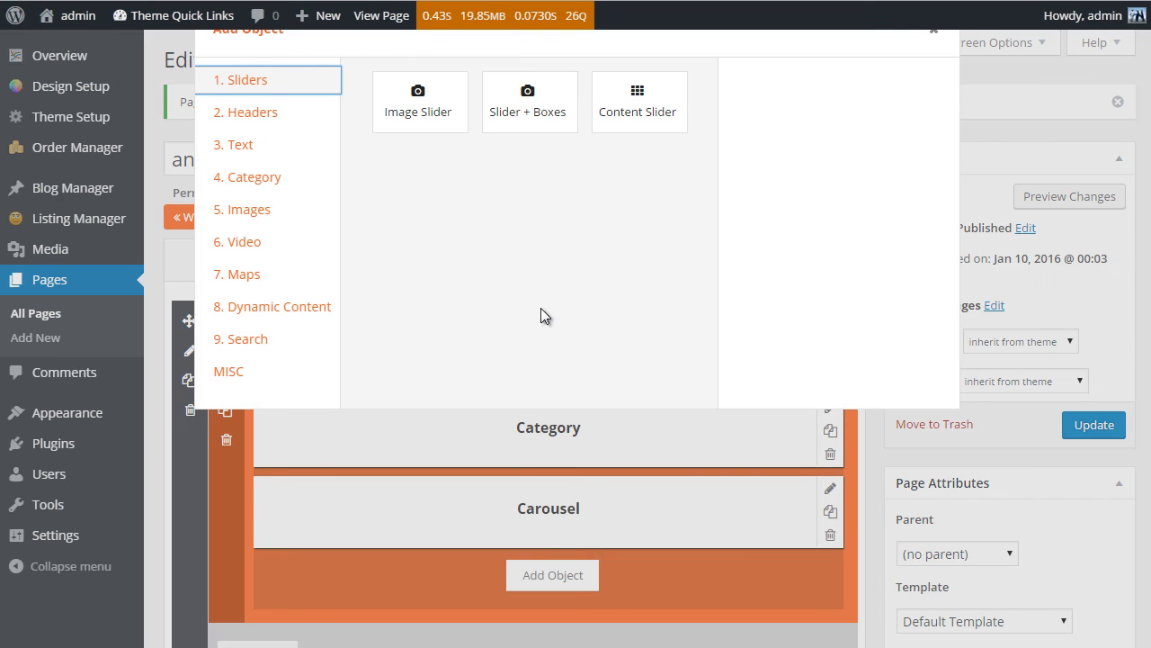
left_click(247, 112)
left_click(236, 143)
left_click(247, 176)
left_click(241, 209)
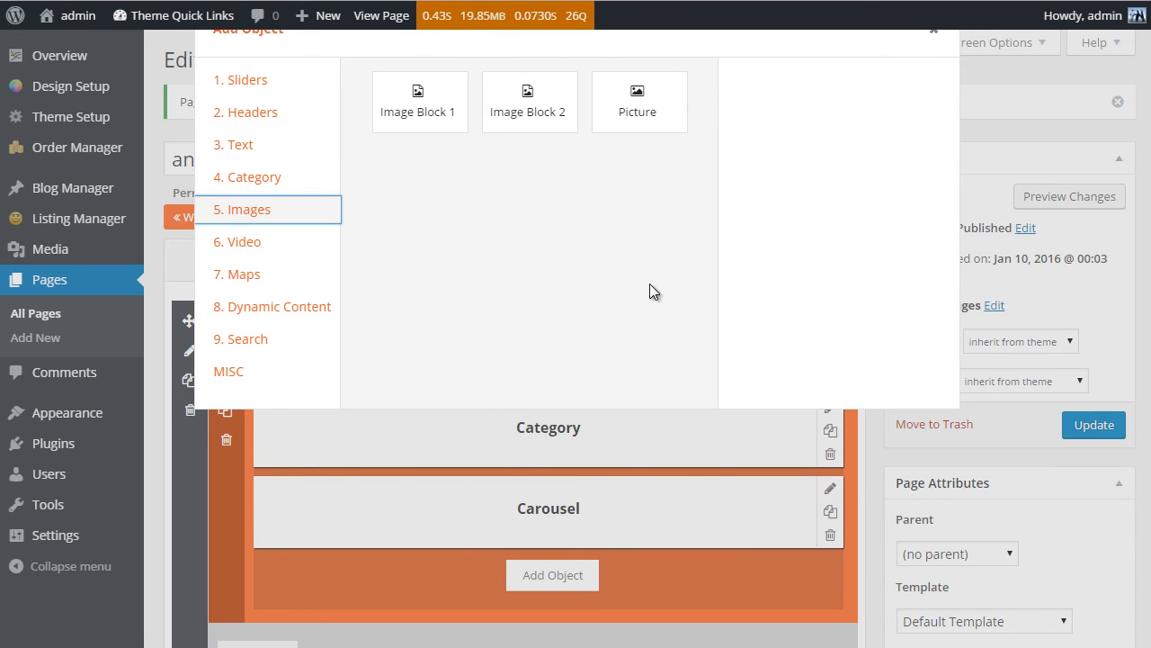
left_click(936, 32)
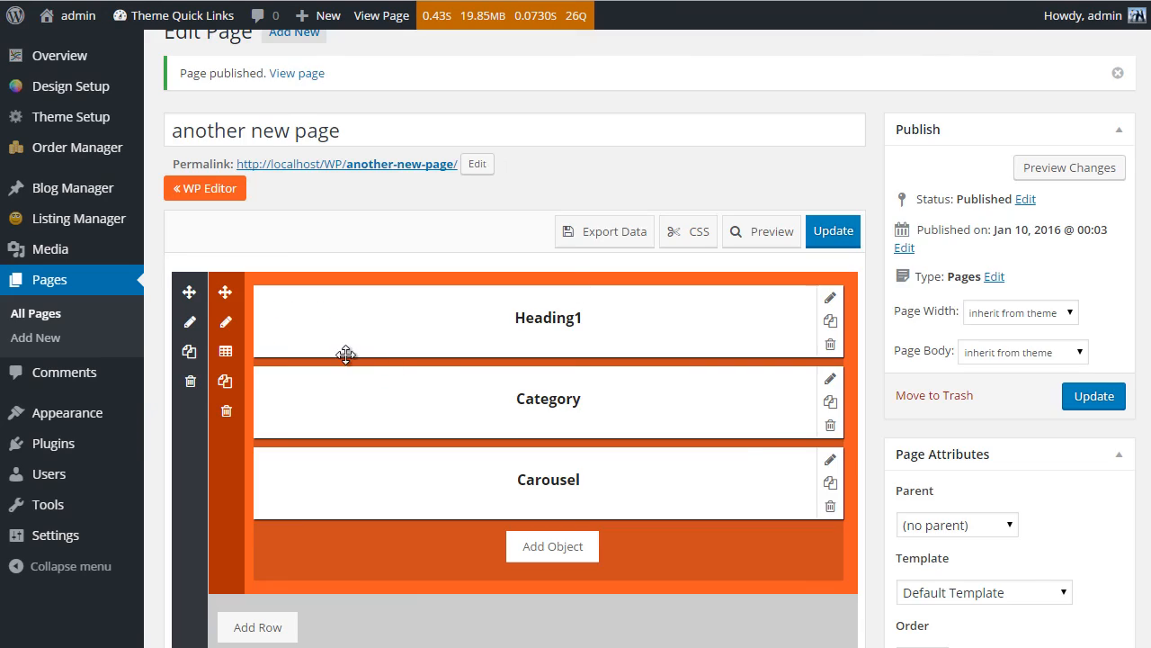
scroll(347, 357, "down", 1)
scroll(264, 352, "up", 1)
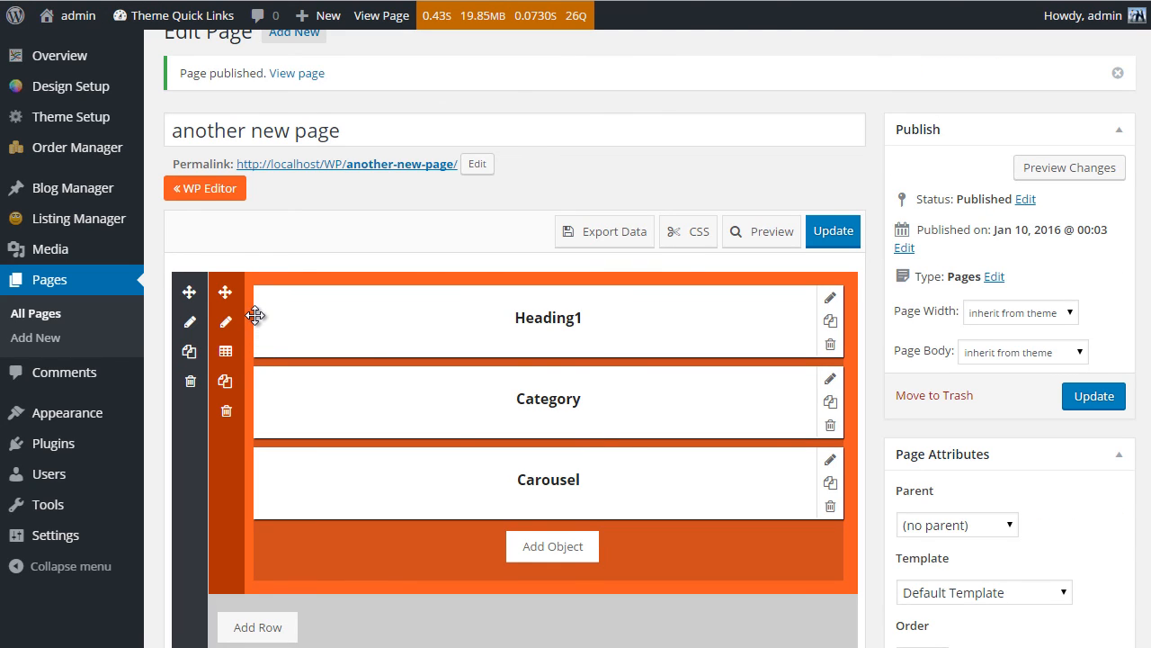